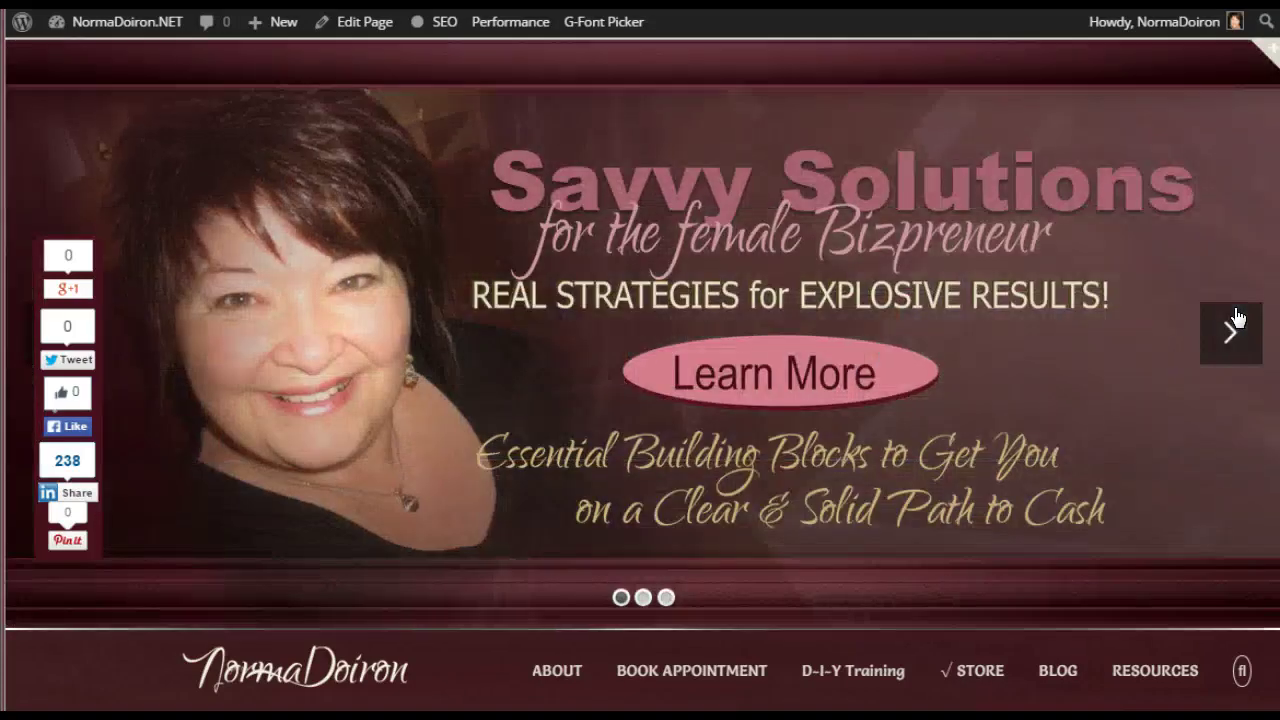
pyautogui.click(926, 501)
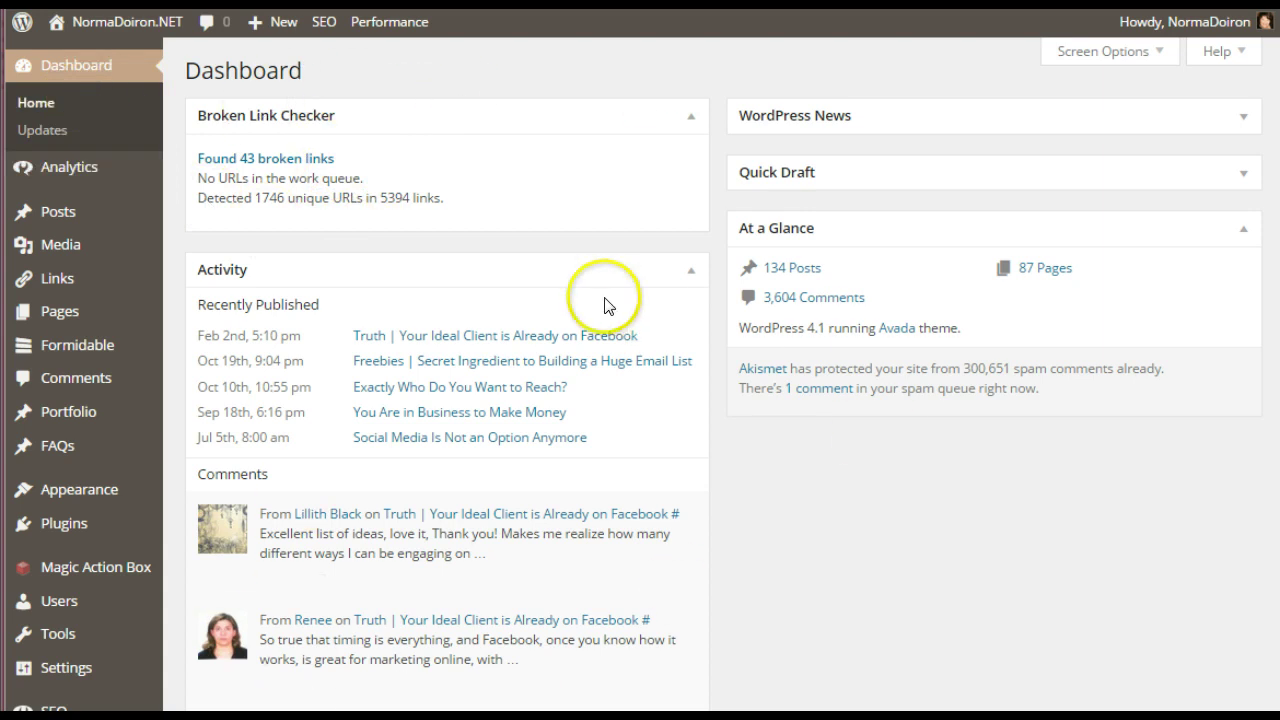
pyautogui.click(33, 214)
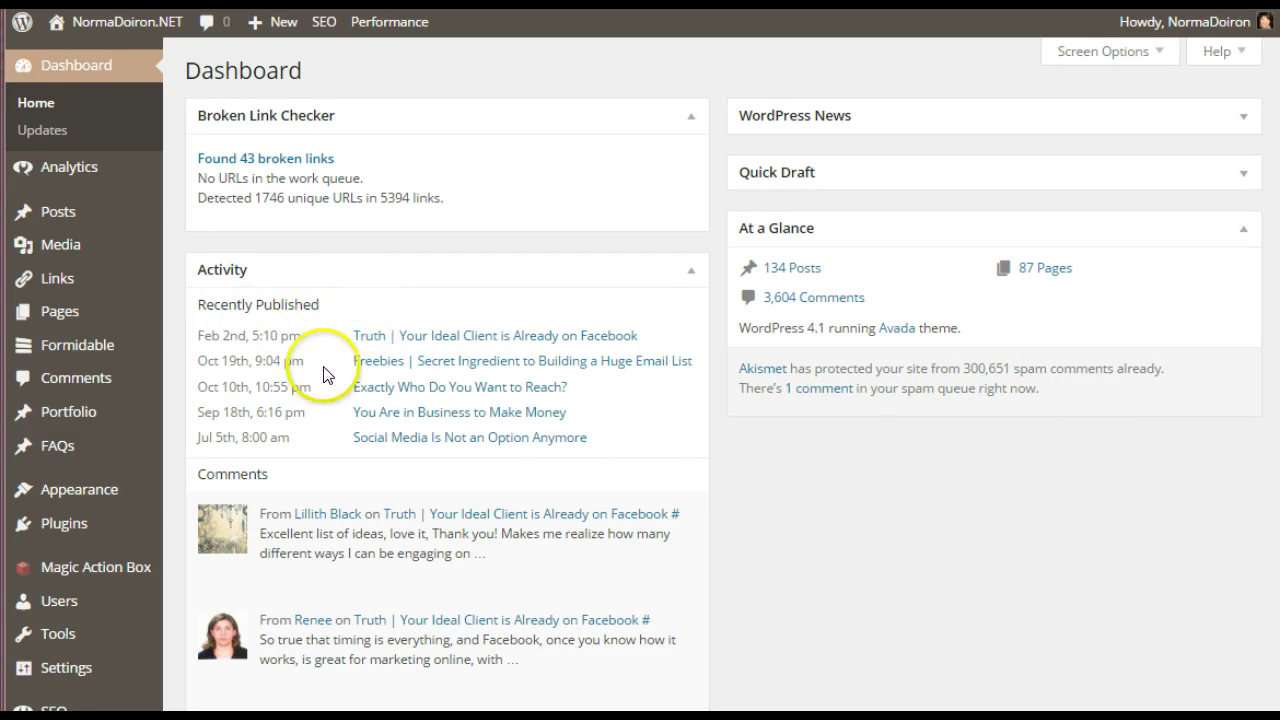
pyautogui.moveTo(330, 528)
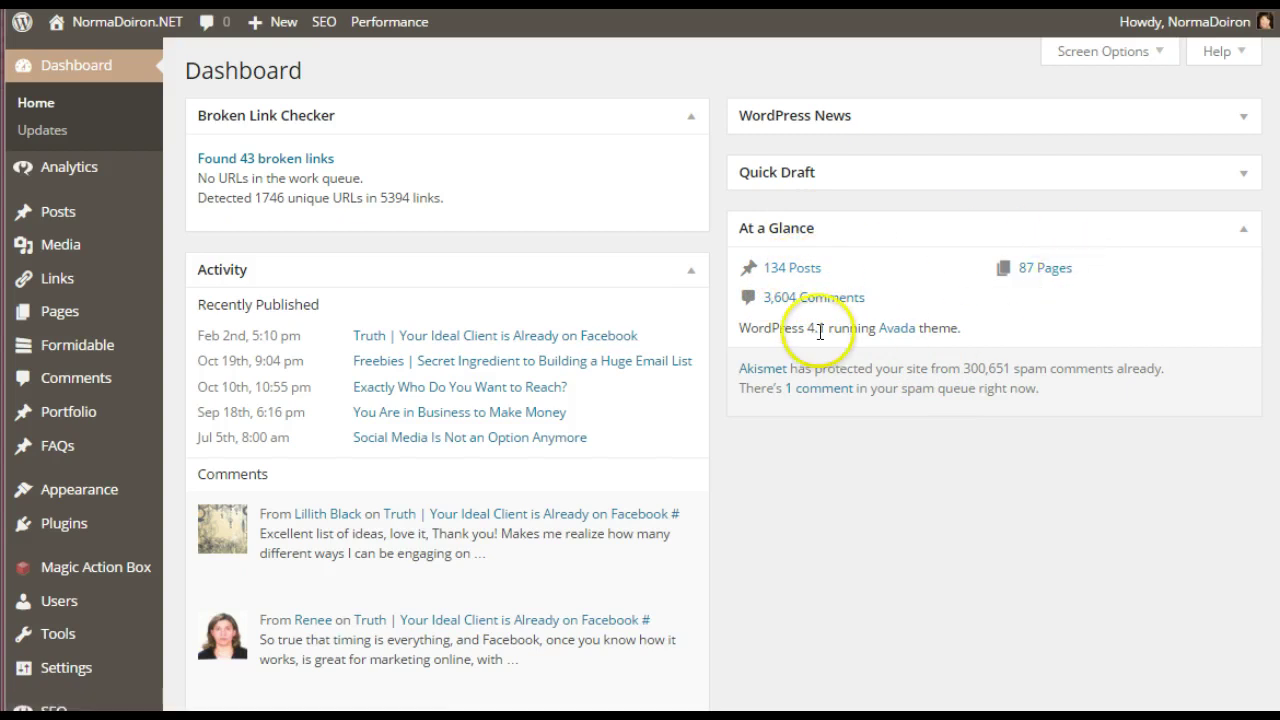
# Look over the dashboard, including the Quick Draft and WordPress News widgets, the recent comments and the plugin news.
pyautogui.click(1243, 172)
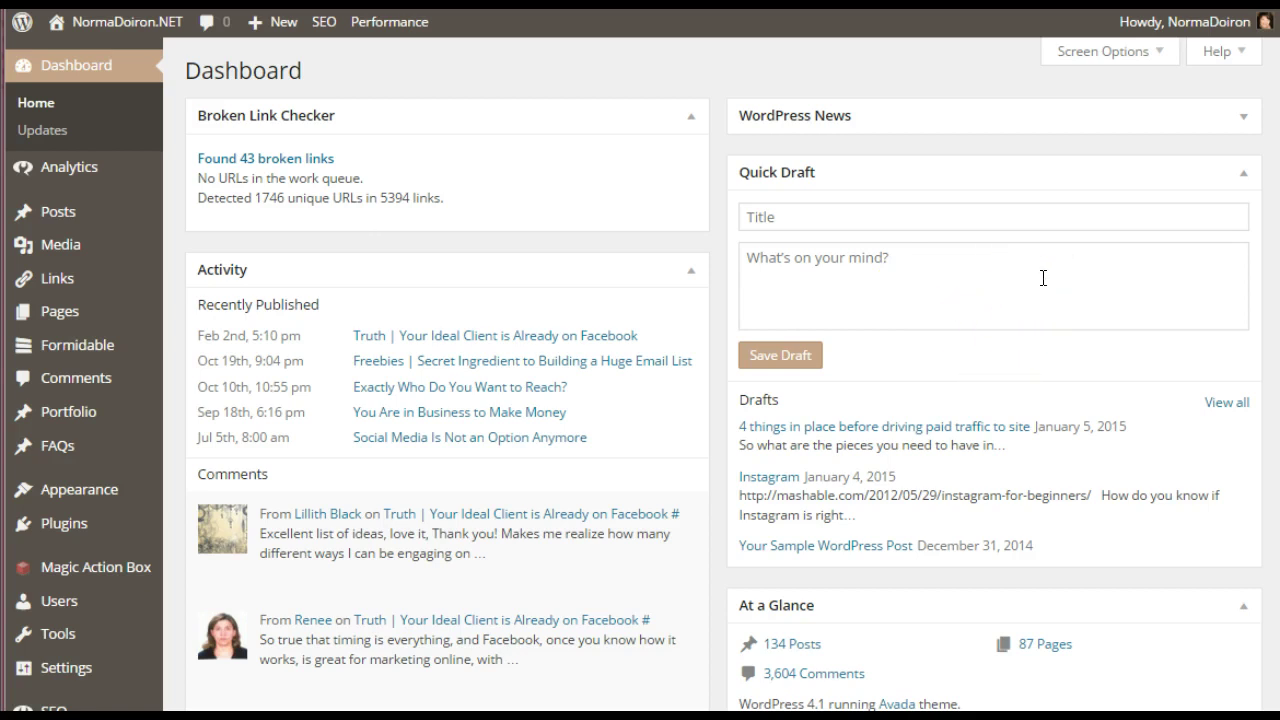
pyautogui.click(1240, 174)
pyautogui.click(1245, 124)
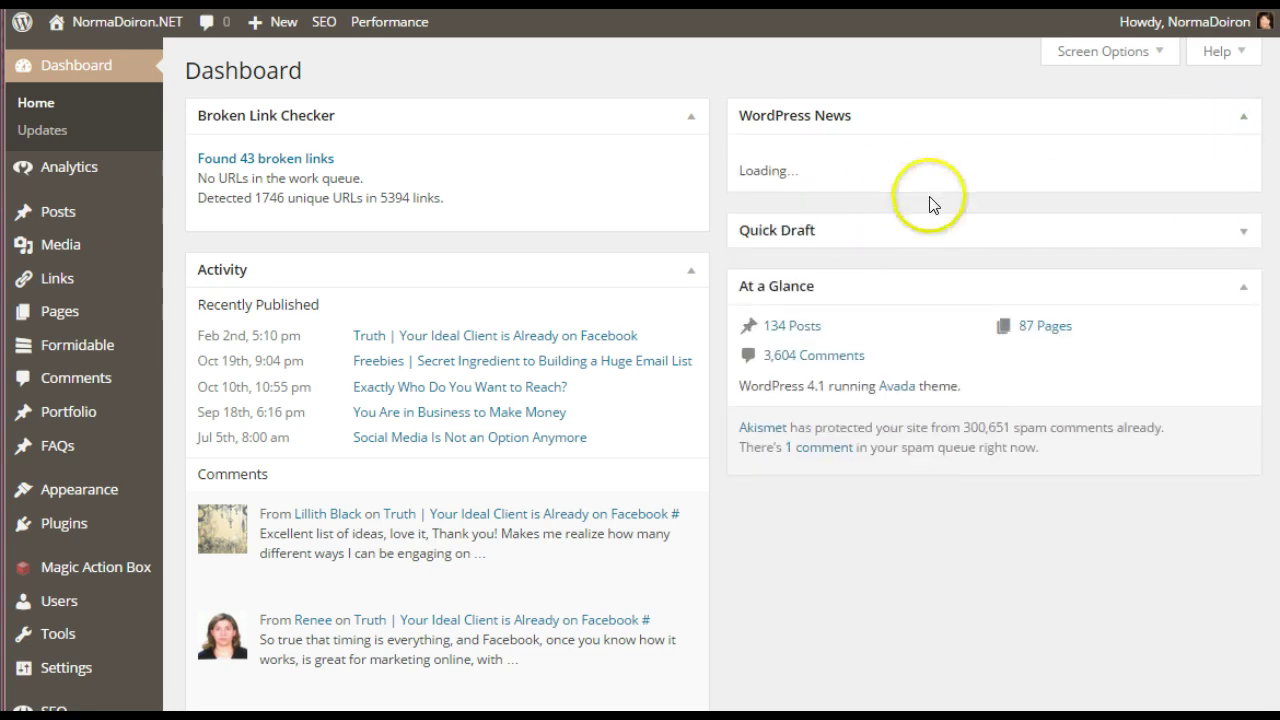
pyautogui.click(1243, 114)
pyautogui.click(1246, 117)
pyautogui.click(1183, 122)
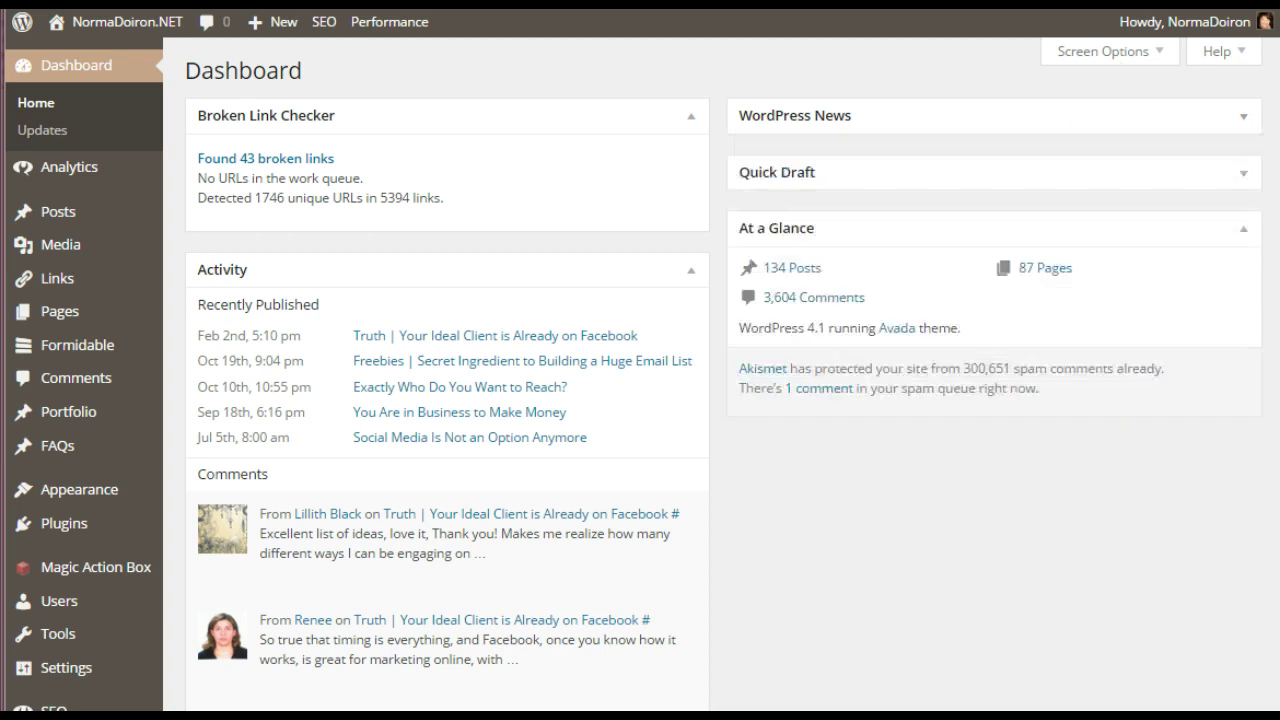
pyautogui.scroll(-7, 640, 375)
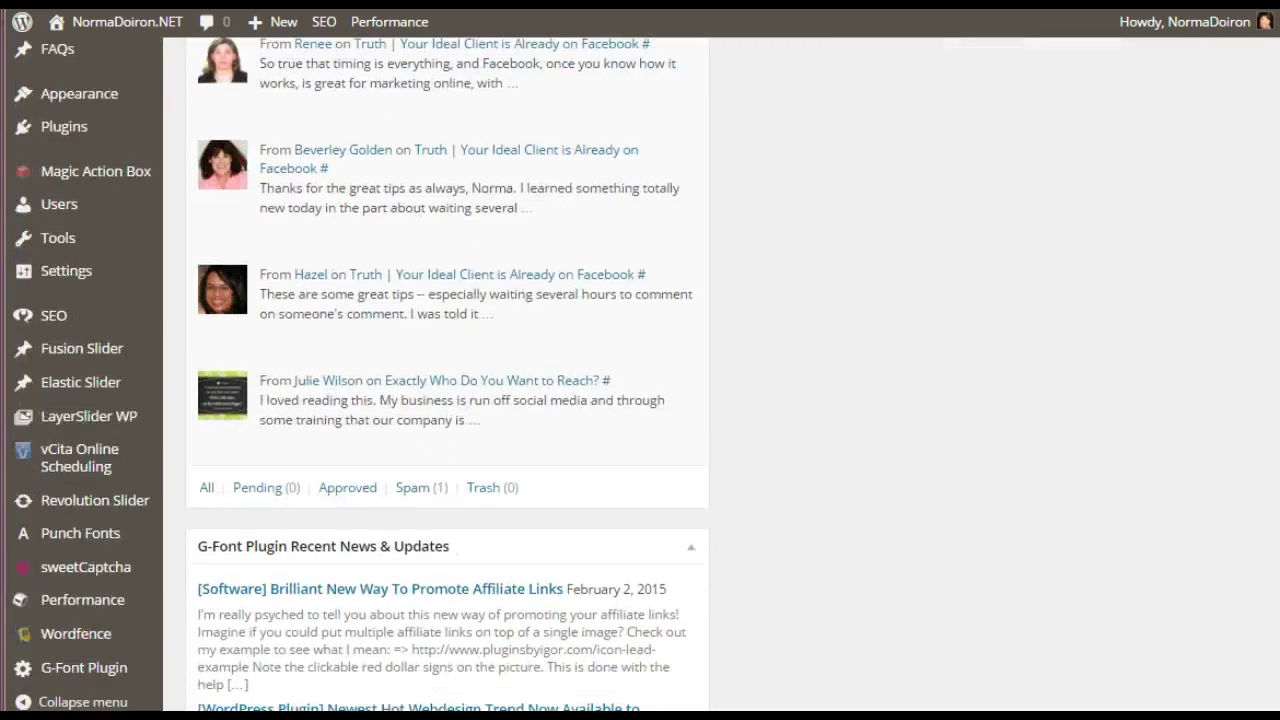
pyautogui.scroll(-2, 447, 375)
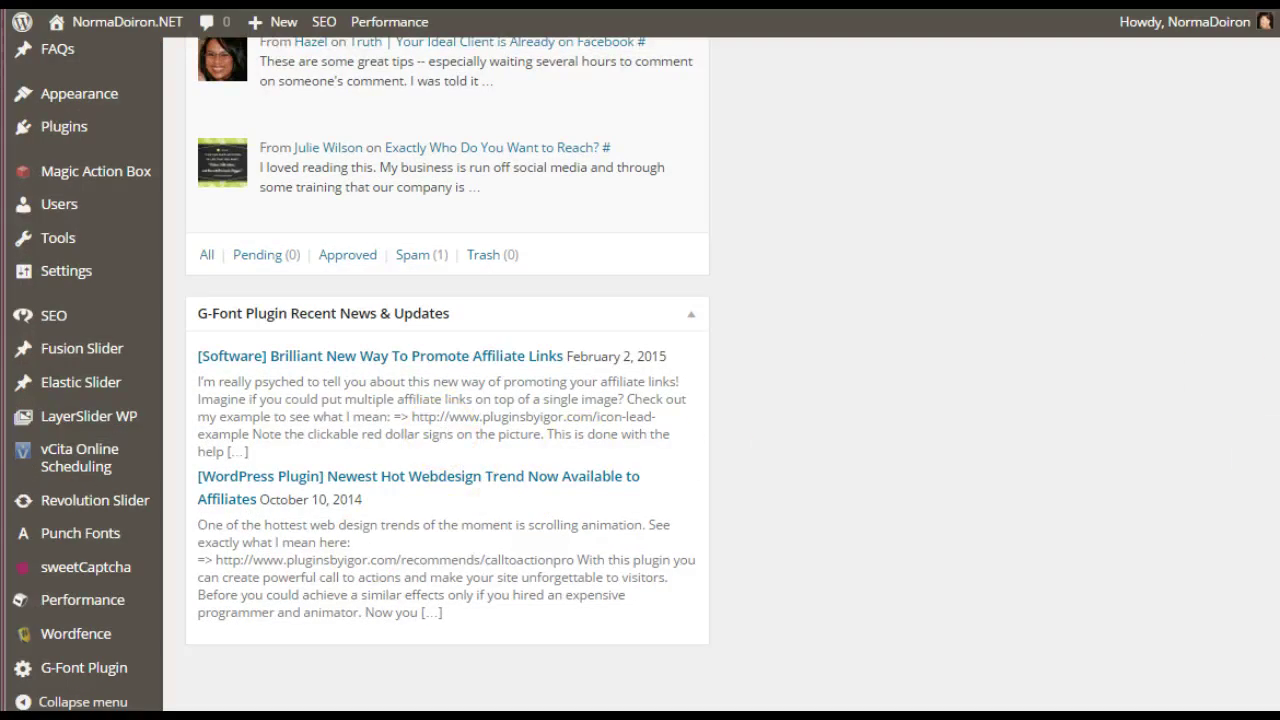
pyautogui.scroll(10, 447, 375)
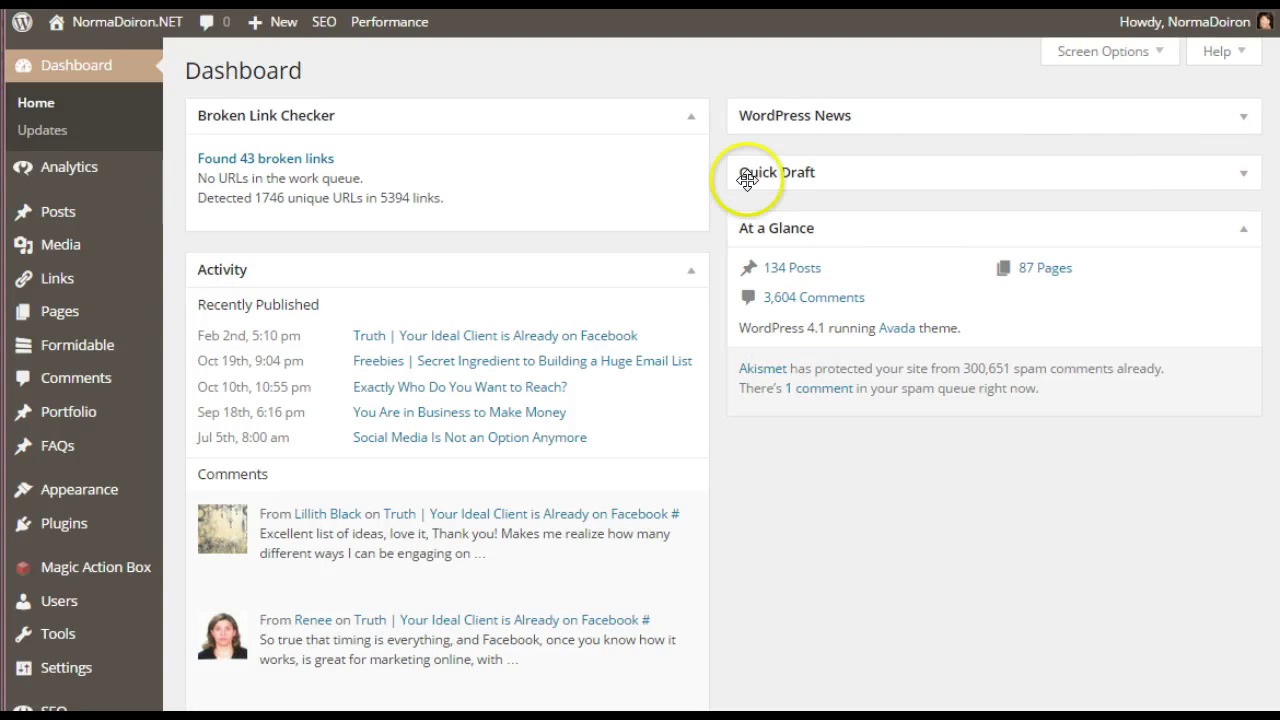
# From the list of all posts, open "Truth | Your Ideal Client is Already on Facebook" for editing in a new browser tab.
pyautogui.click(68, 213)
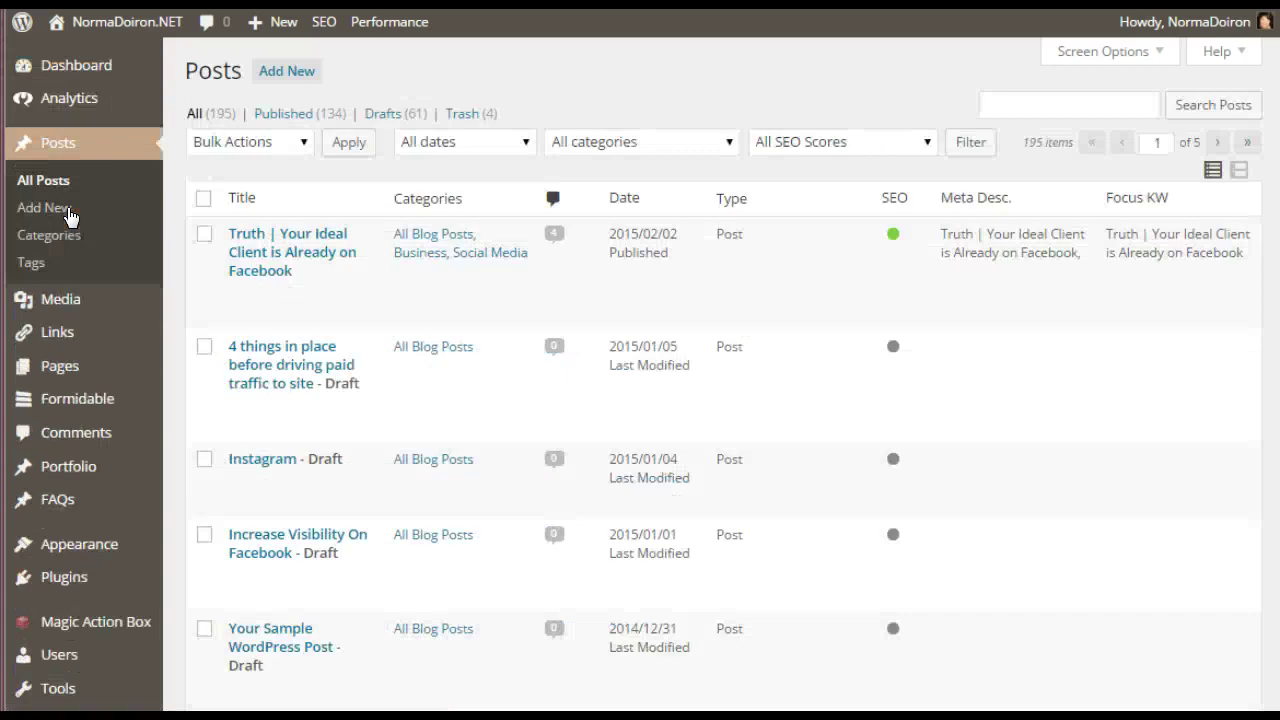
pyautogui.rightClick(242, 240)
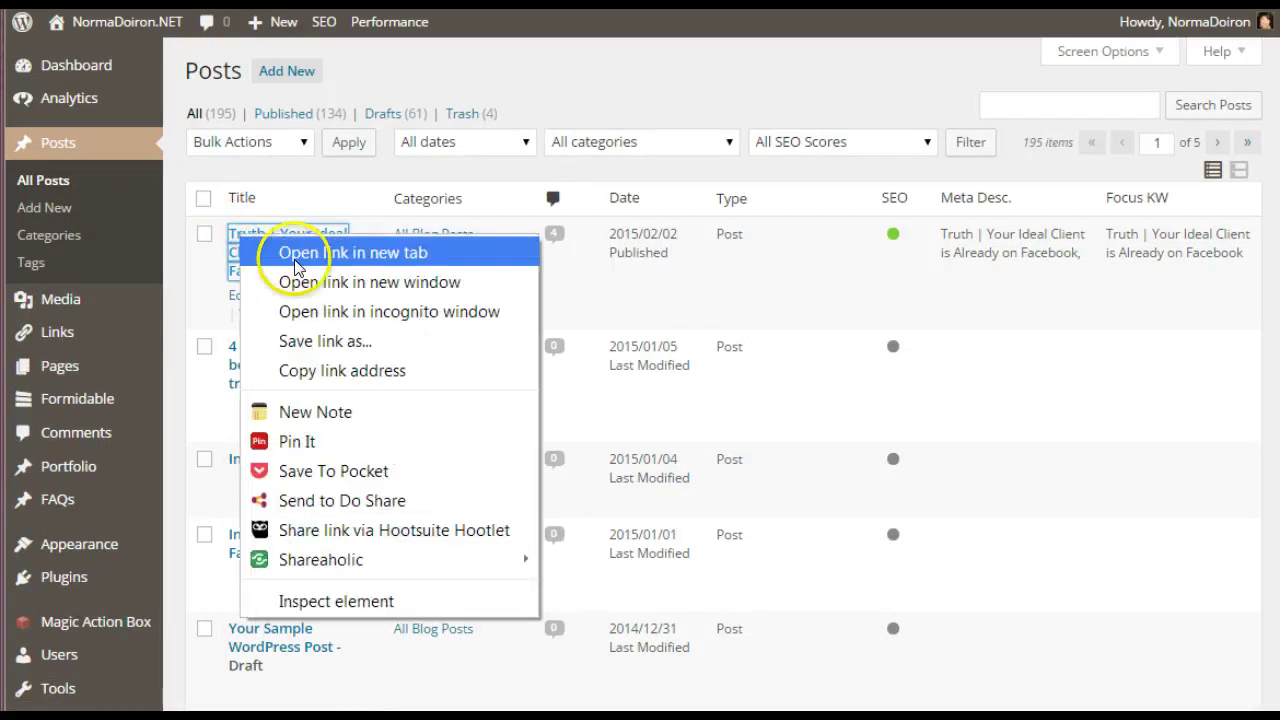
pyautogui.click(297, 254)
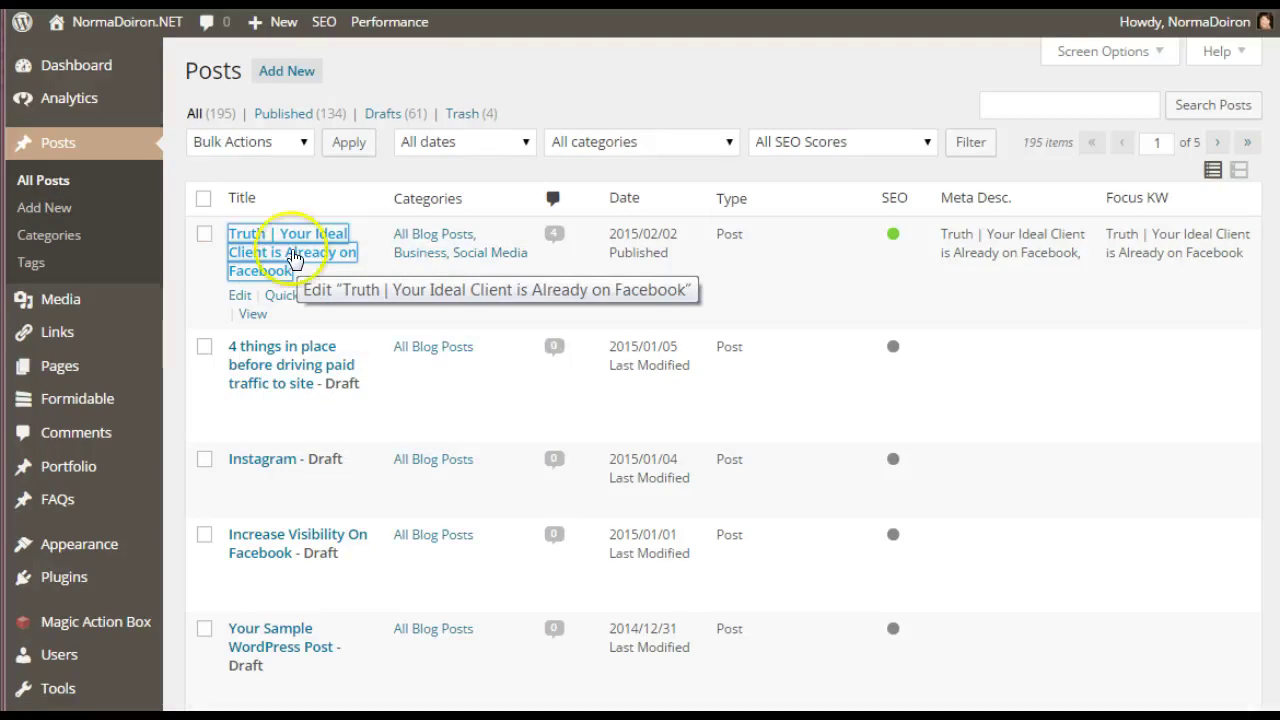
# Search for "SEO Yoast" among the plugins available to add to the site.
pyautogui.moveTo(80, 580)
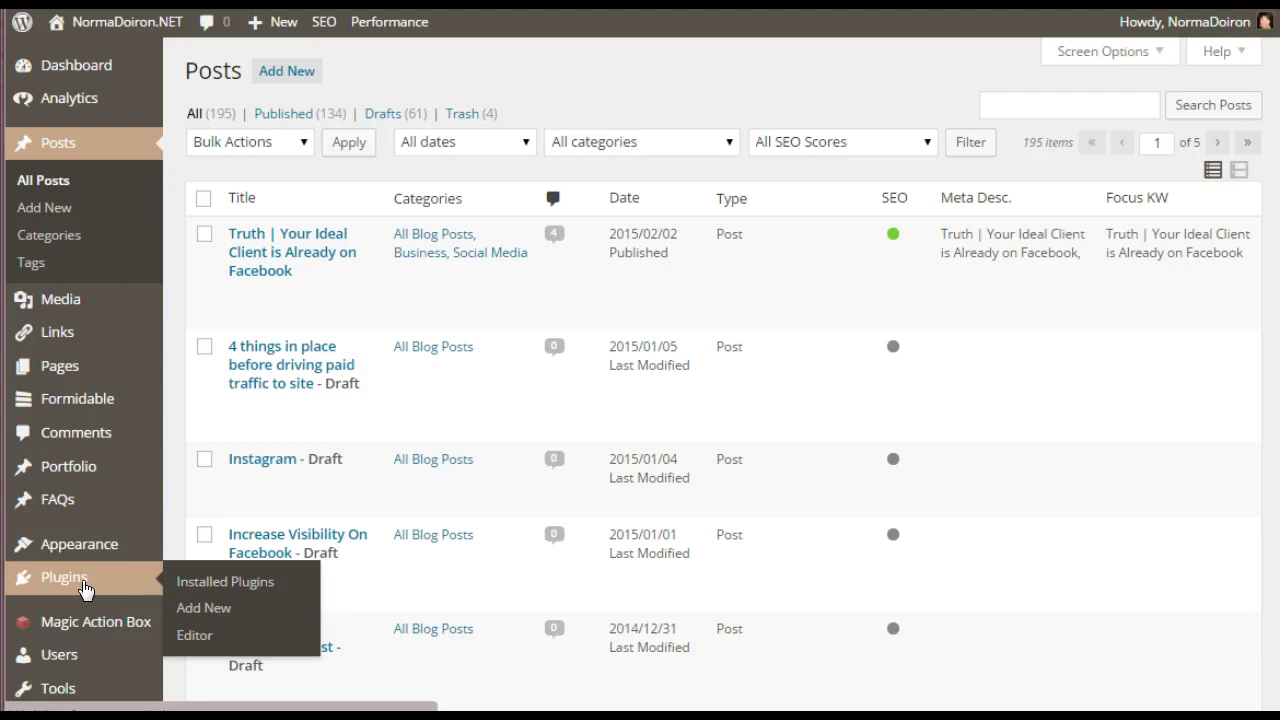
pyautogui.click(84, 586)
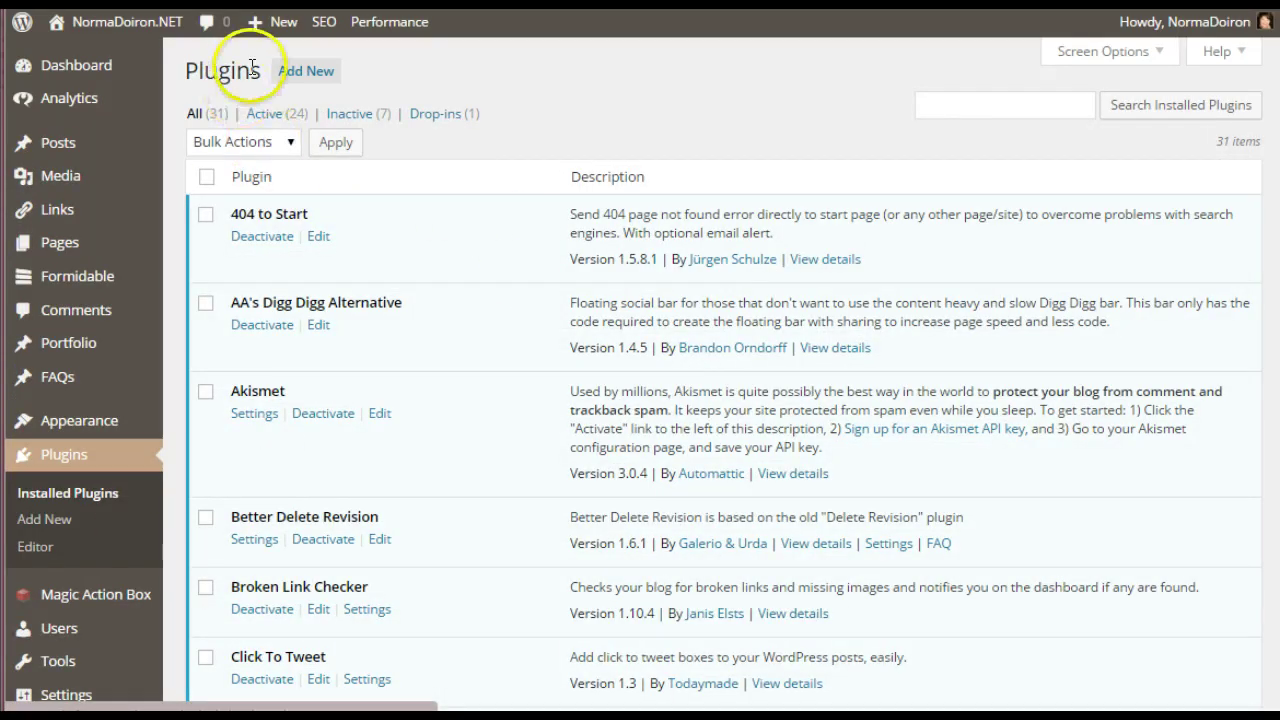
pyautogui.click(310, 74)
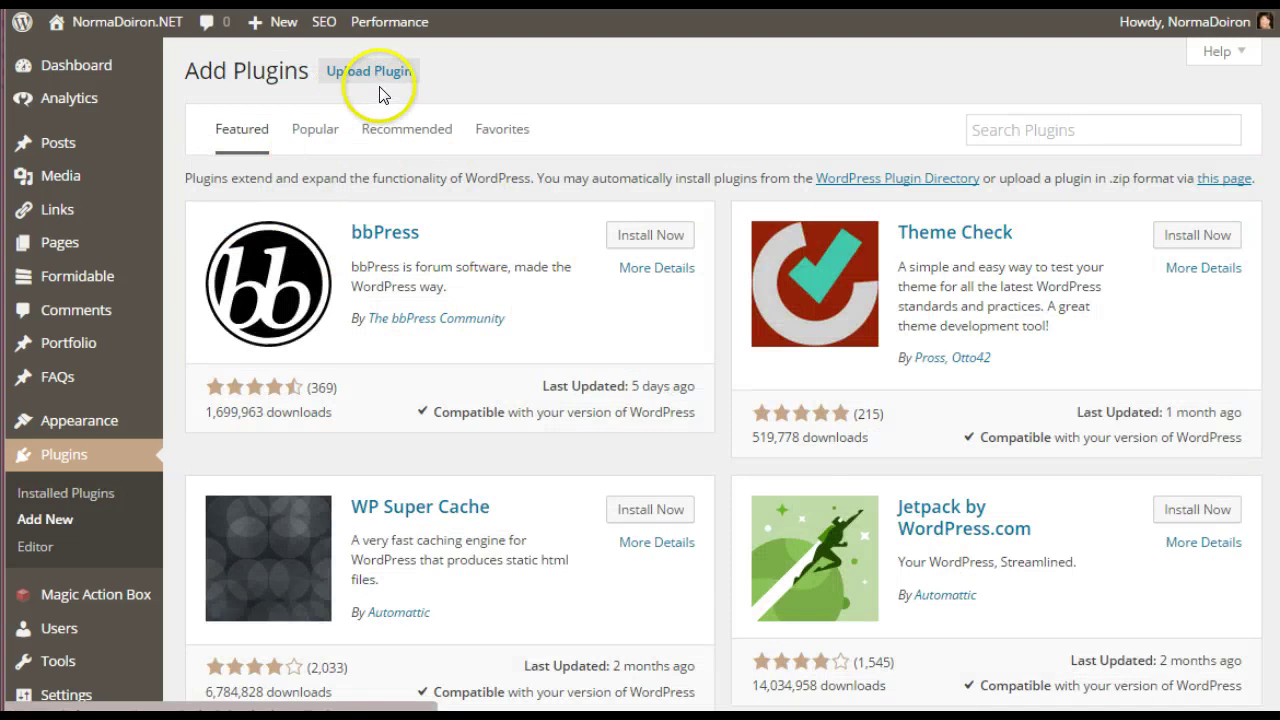
pyautogui.click(1029, 129)
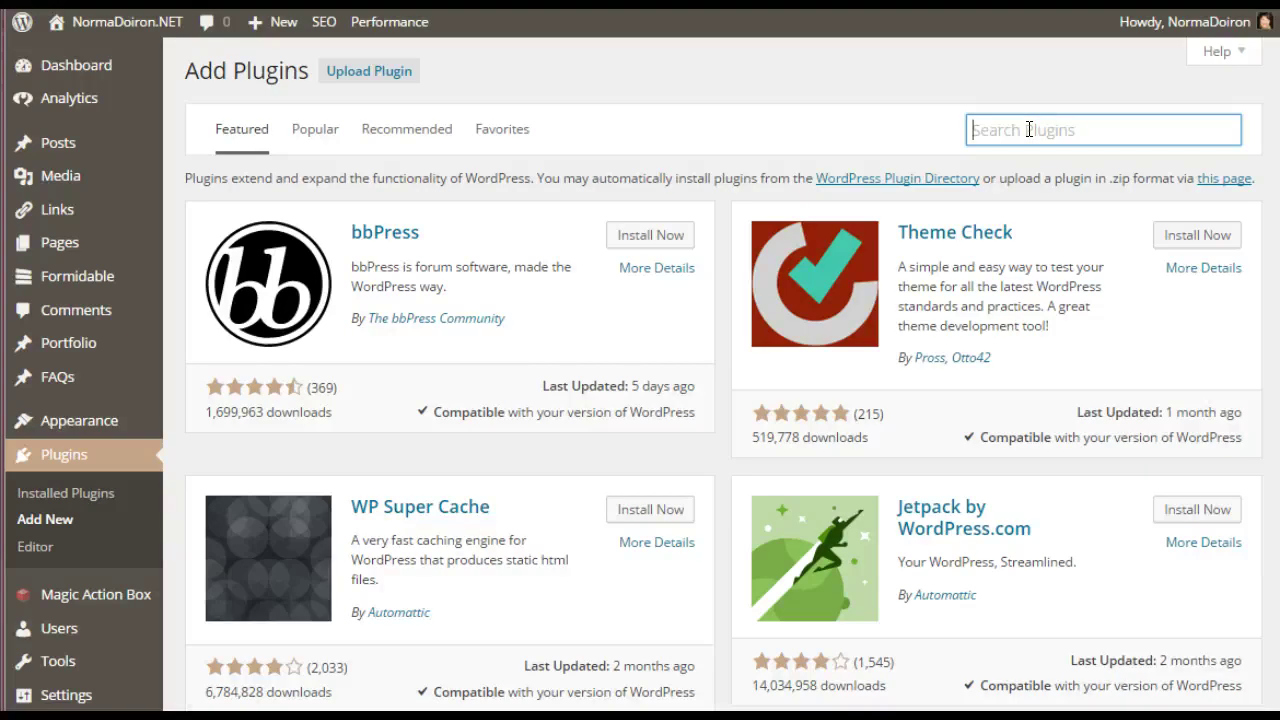
pyautogui.write('SEO Yoast')
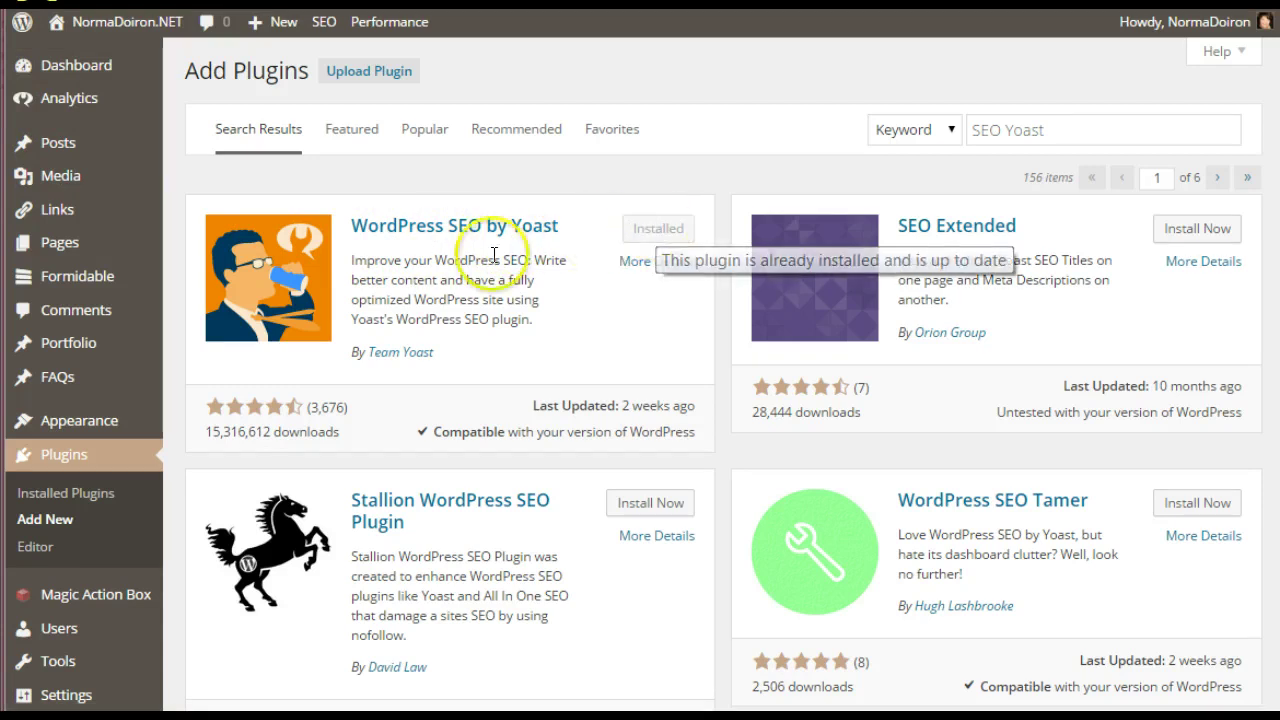
# Review the description details of the WordPress SEO by Yoast plugin, then close them.
pyautogui.click(448, 229)
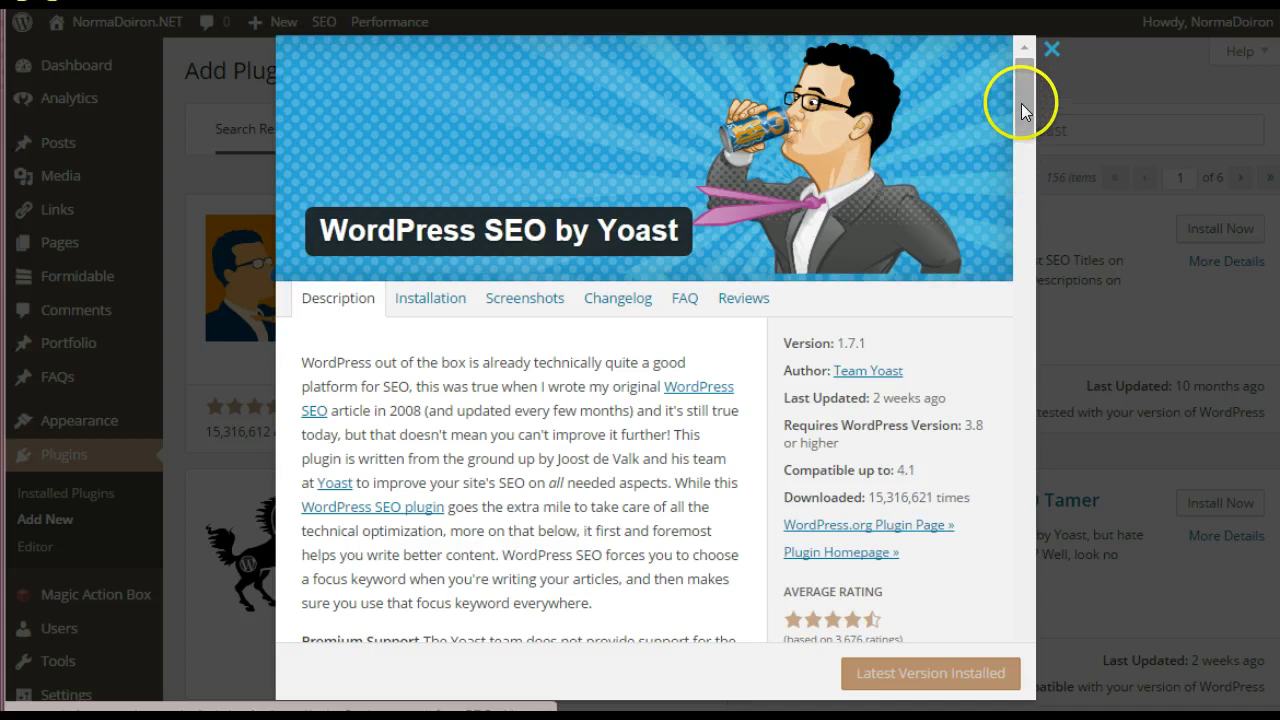
pyautogui.moveTo(1022, 110); pyautogui.dragTo(998, 698)
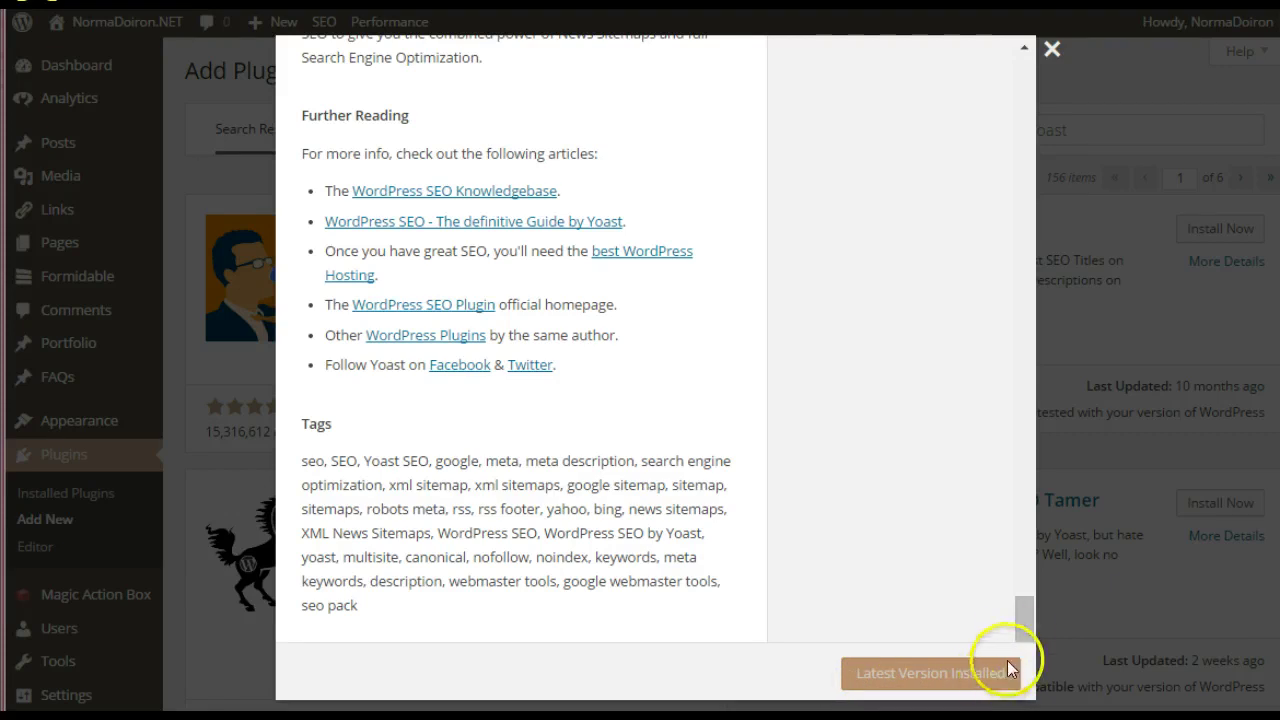
pyautogui.moveTo(1024, 625); pyautogui.dragTo(1014, 72)
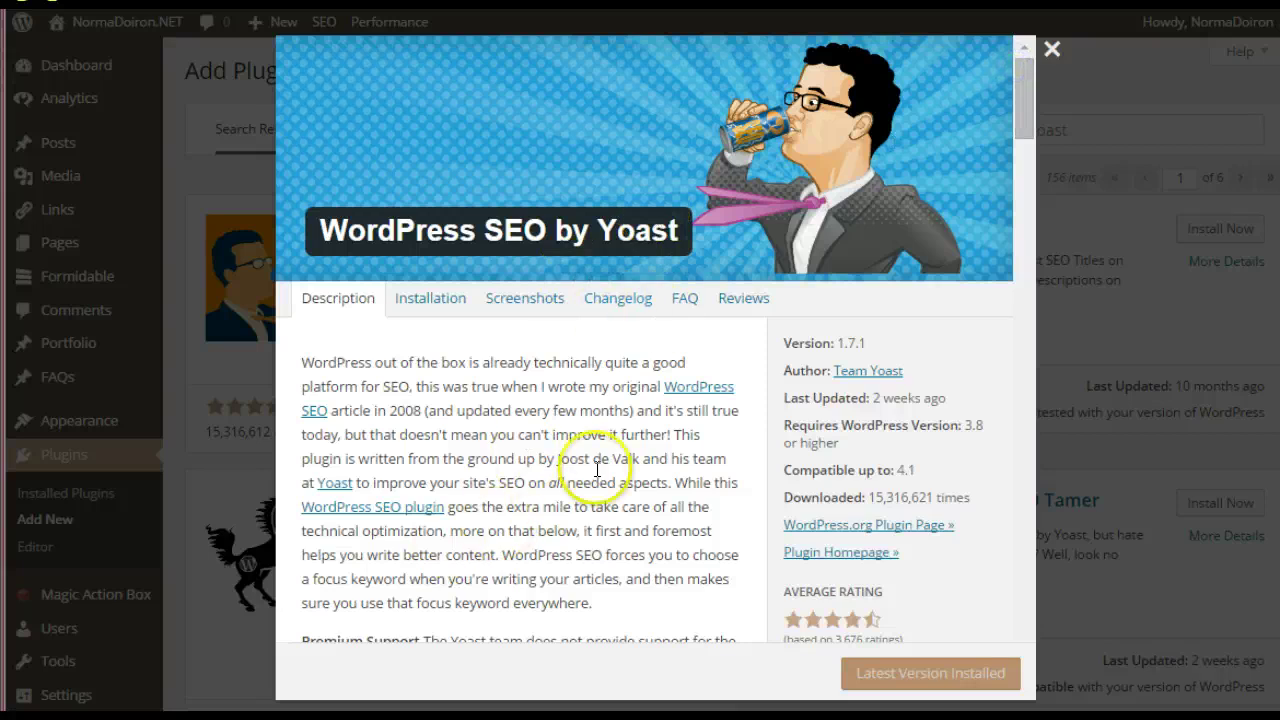
pyautogui.click(1050, 47)
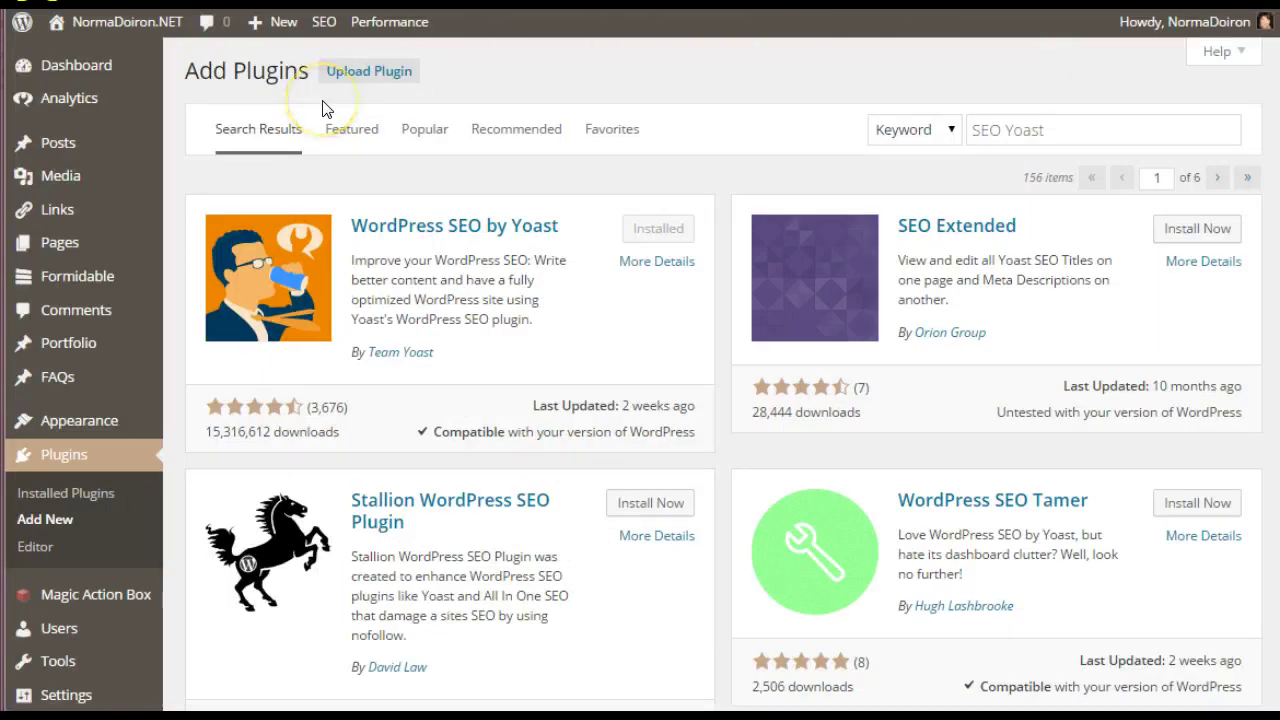
# Look through the installed plugins for the WordPress SEO entry.
pyautogui.click(66, 460)
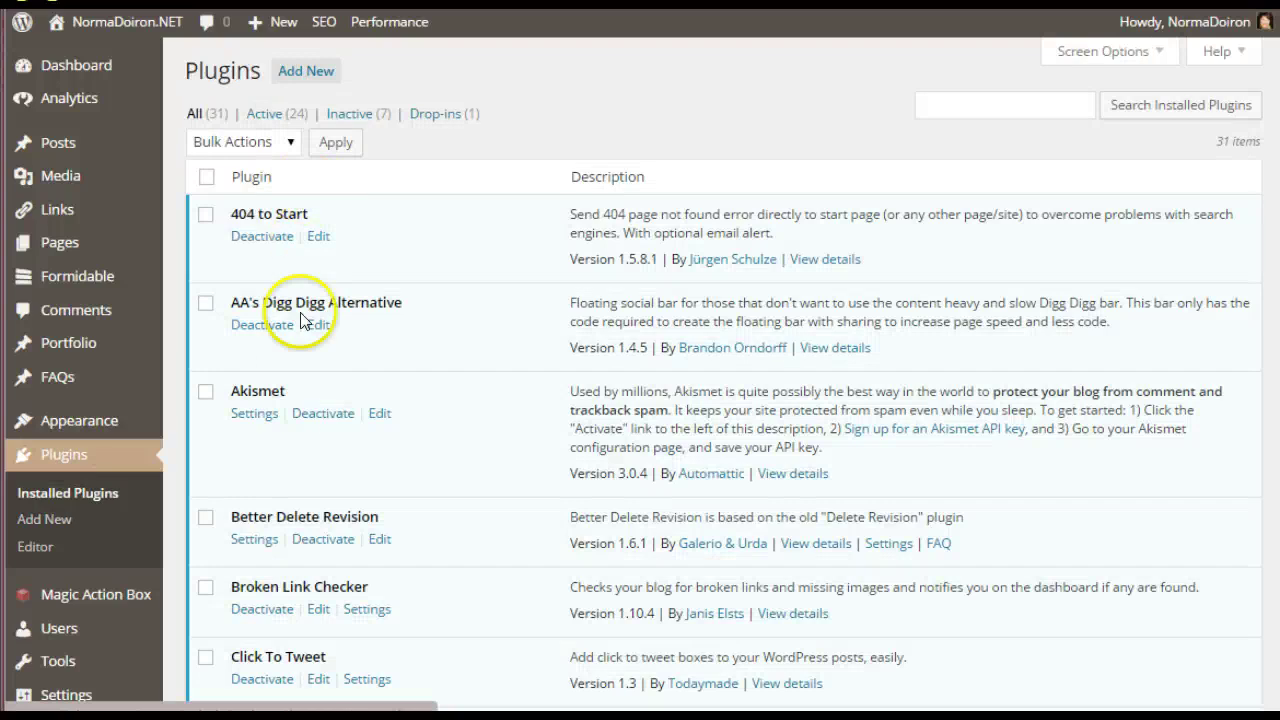
pyautogui.scroll(-20, 1240, 486)
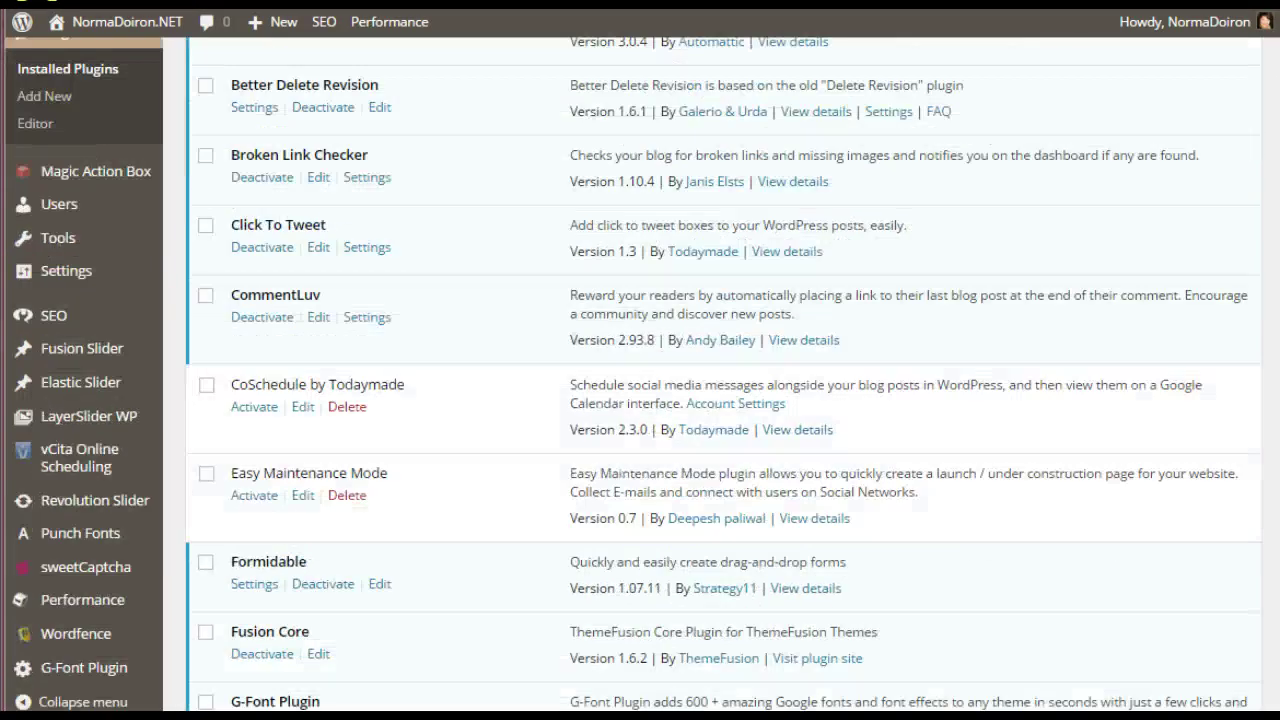
pyautogui.scroll(-2, 1250, 600)
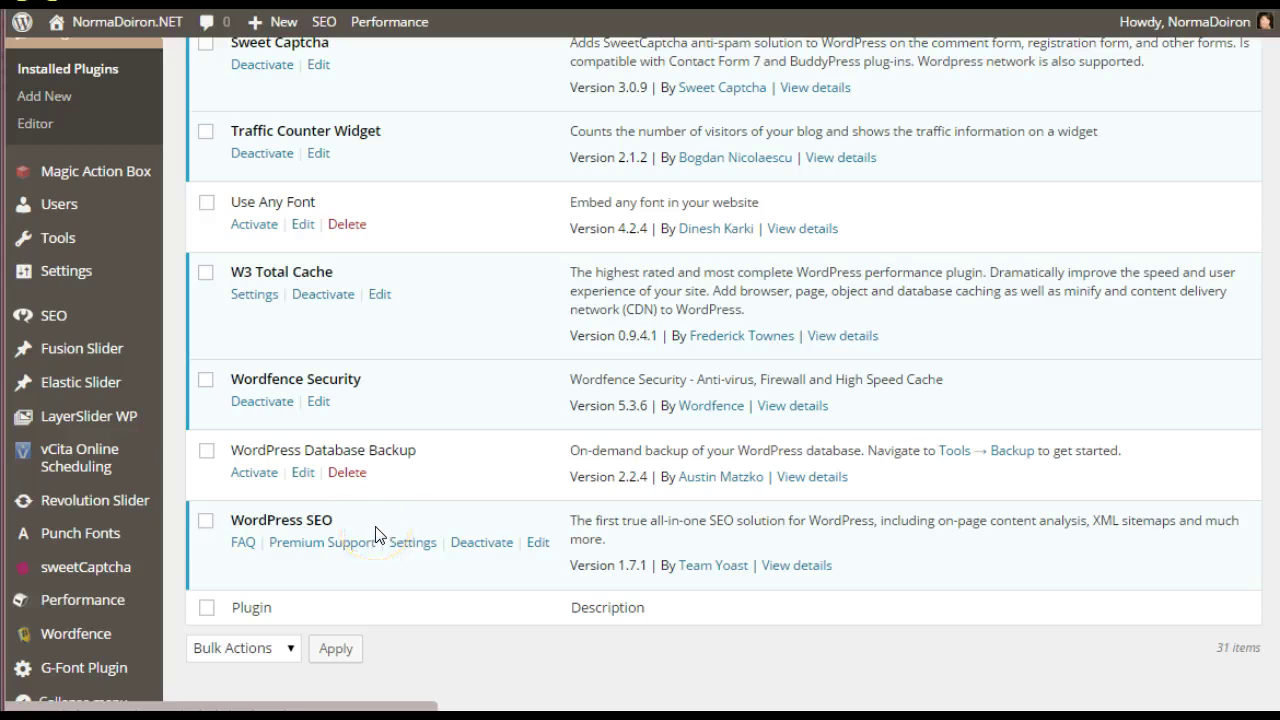
pyautogui.scroll(20, 375, 535)
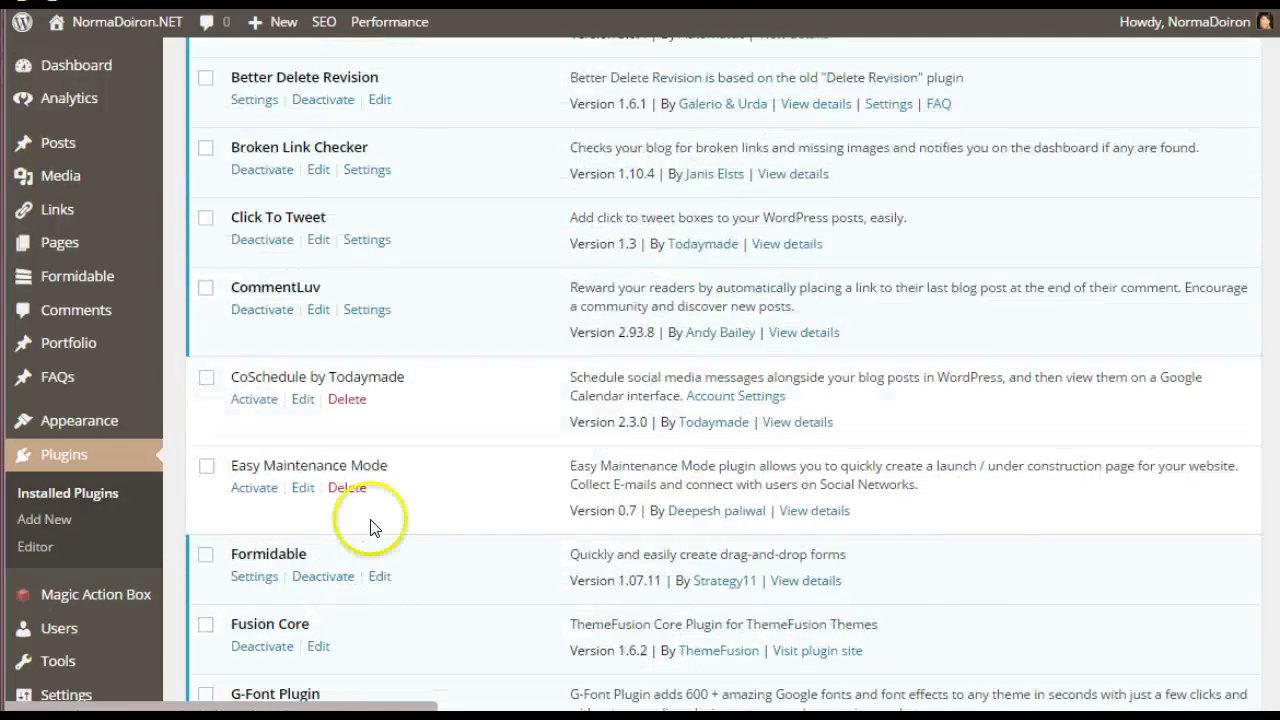
pyautogui.scroll(5, 370, 527)
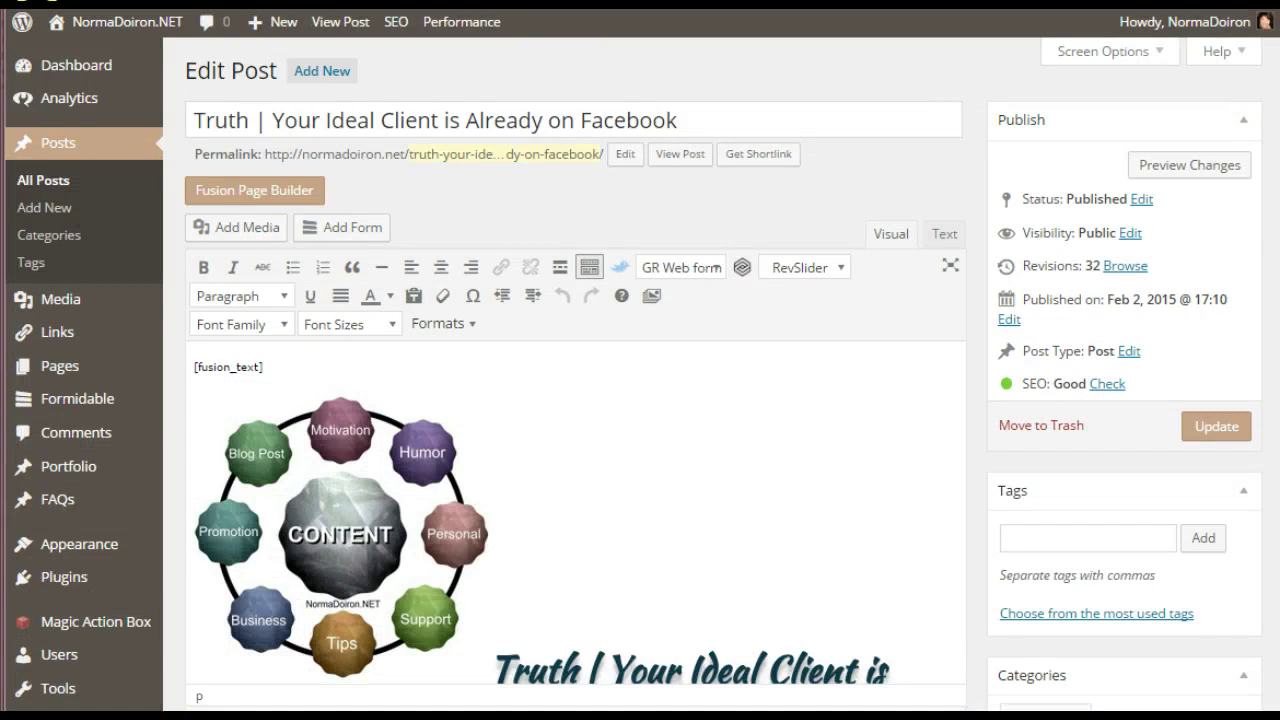
# In the Facebook post's editor, examine the WordPress SEO by Yoast settings such as snippet preview, focus keyword and meta description.
pyautogui.scroll(-20, 575, 400)
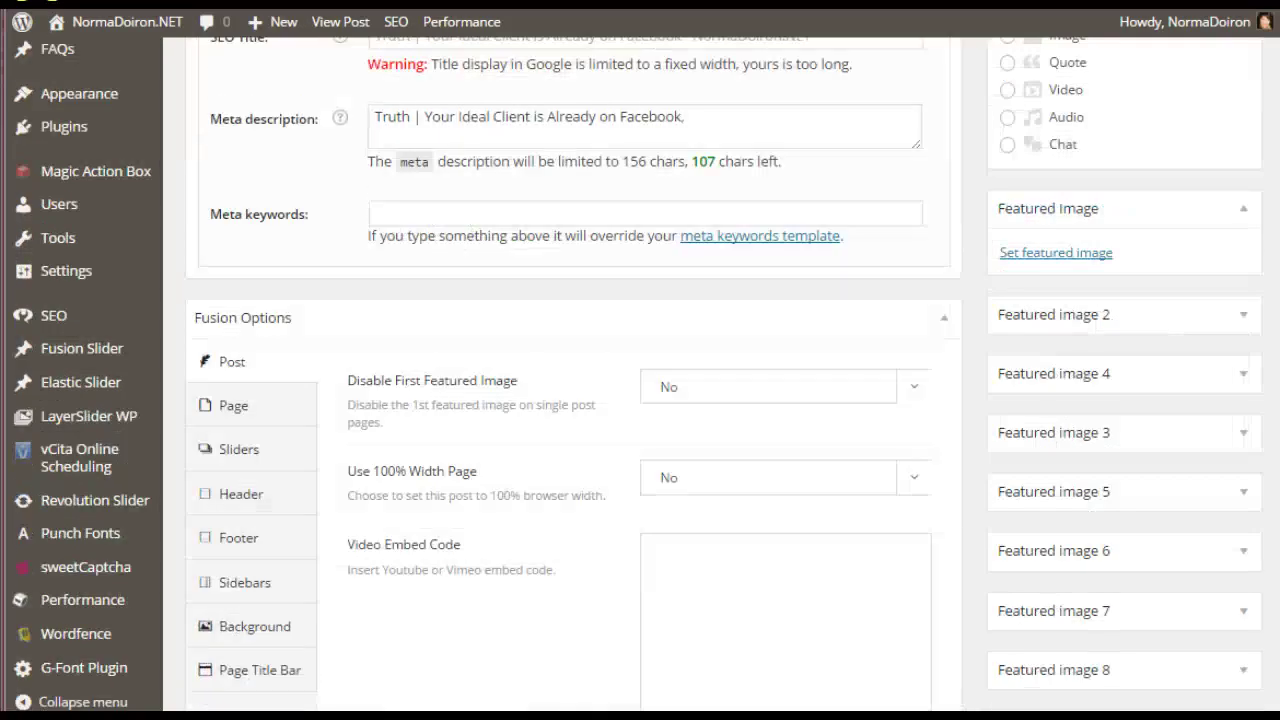
pyautogui.scroll(5, 668, 429)
pyautogui.scroll(-1, 668, 429)
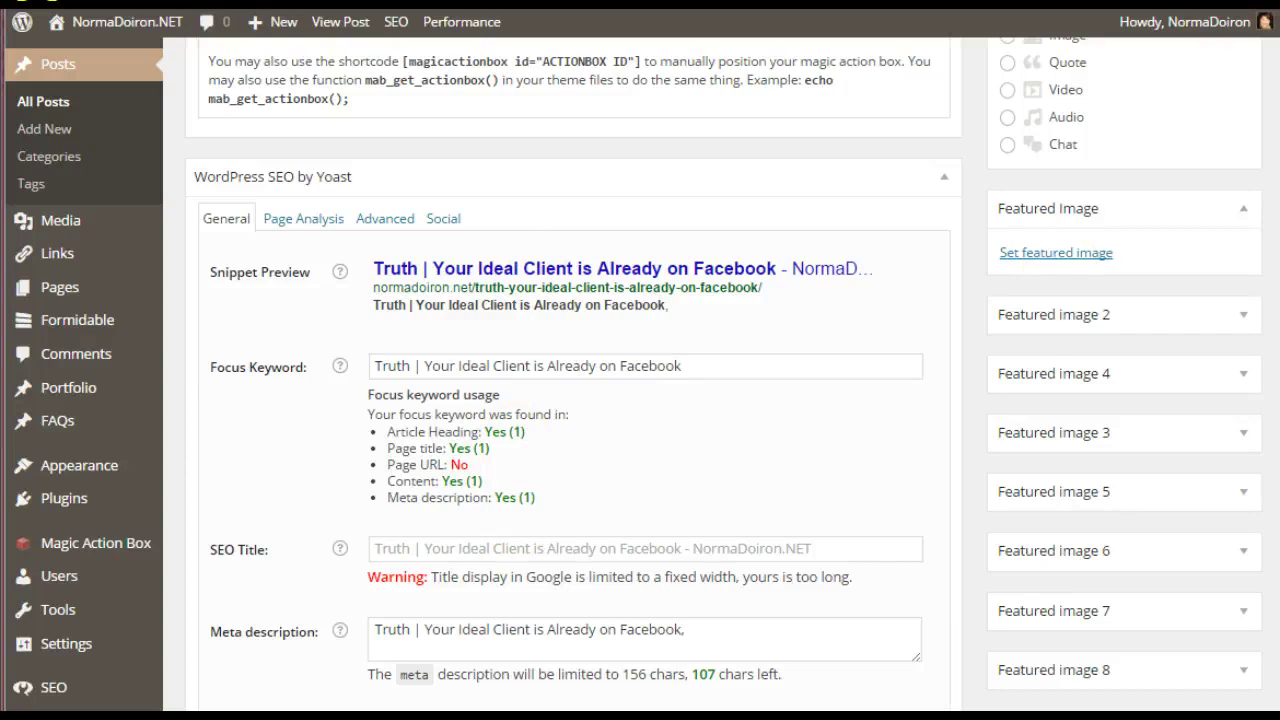
pyautogui.scroll(3, 575, 380)
pyautogui.scroll(10, 1272, 209)
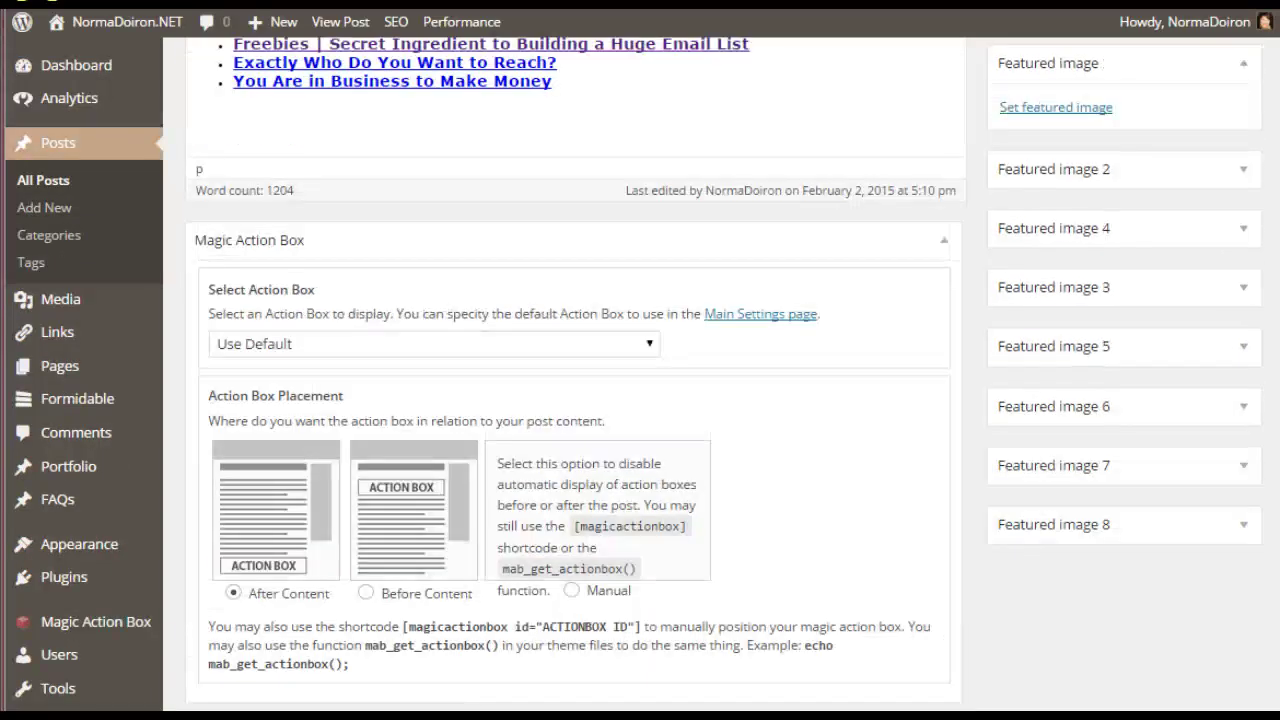
pyautogui.scroll(10, 1272, 209)
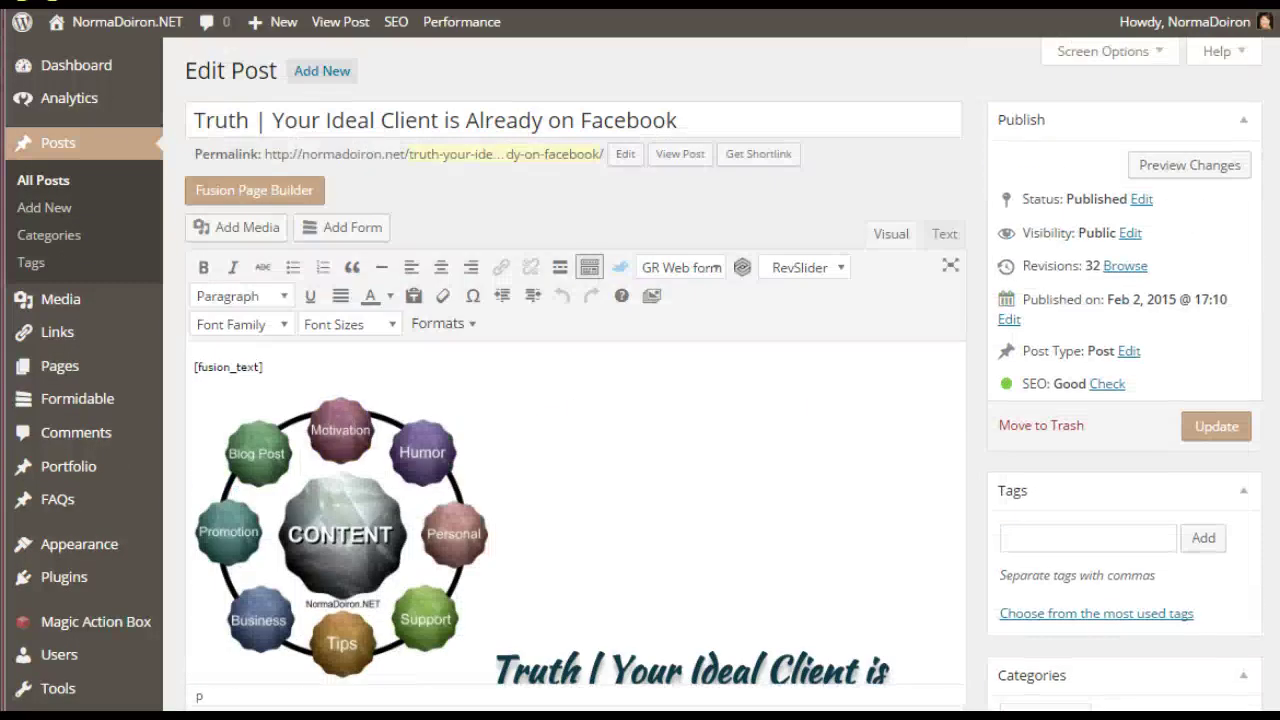
# Copy the full post title "Truth | Your Ideal Client is Already on Facebook".
pyautogui.click(712, 119)
pyautogui.moveTo(679, 120); pyautogui.dragTo(190, 130)
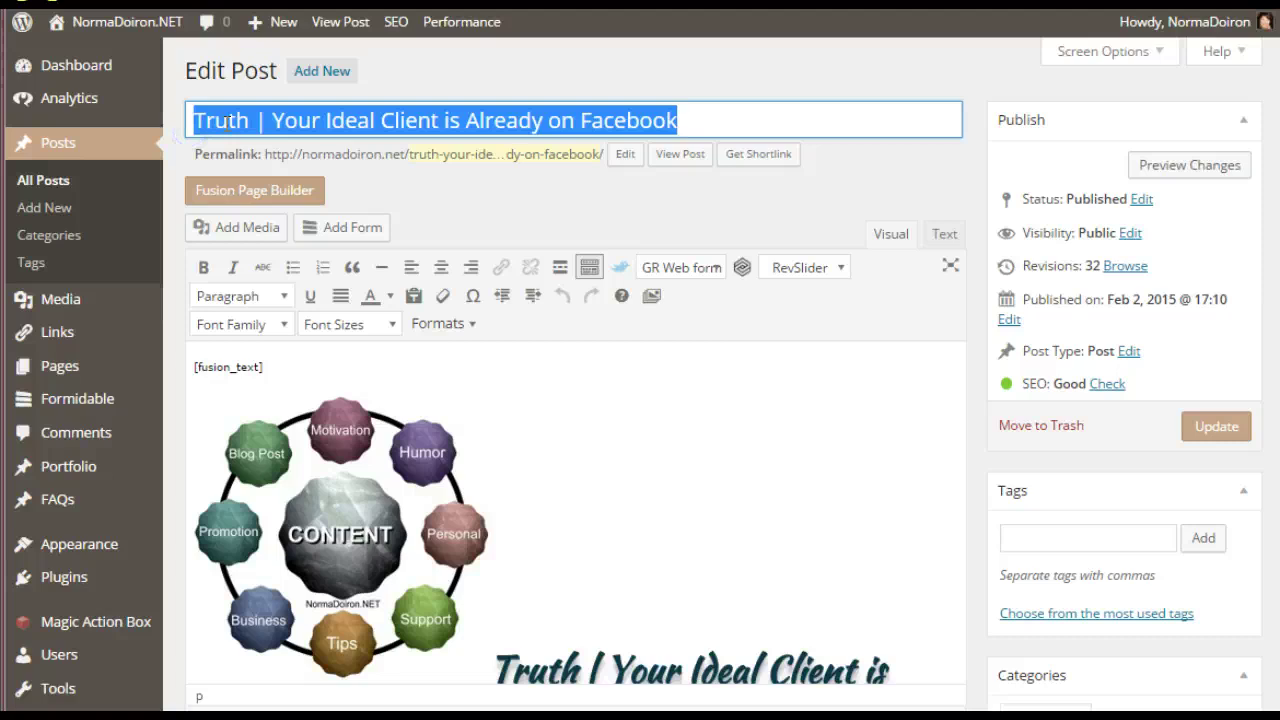
pyautogui.rightClick(228, 122)
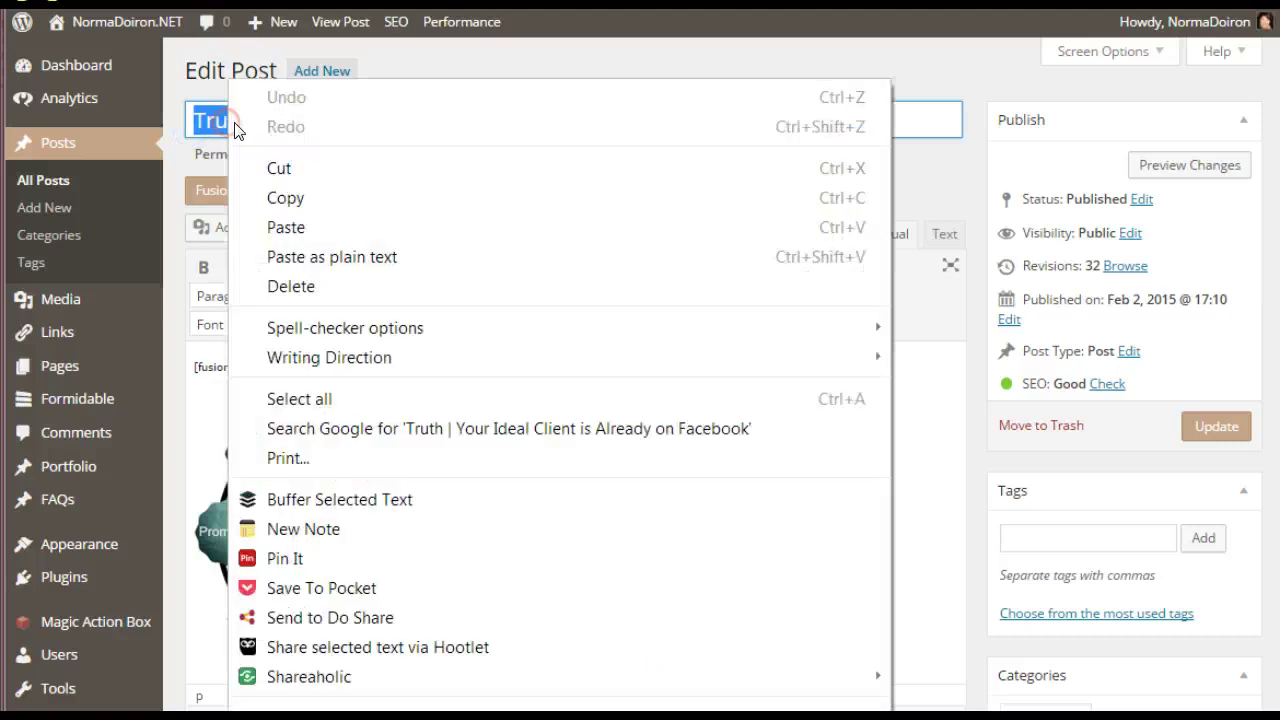
pyautogui.click(272, 197)
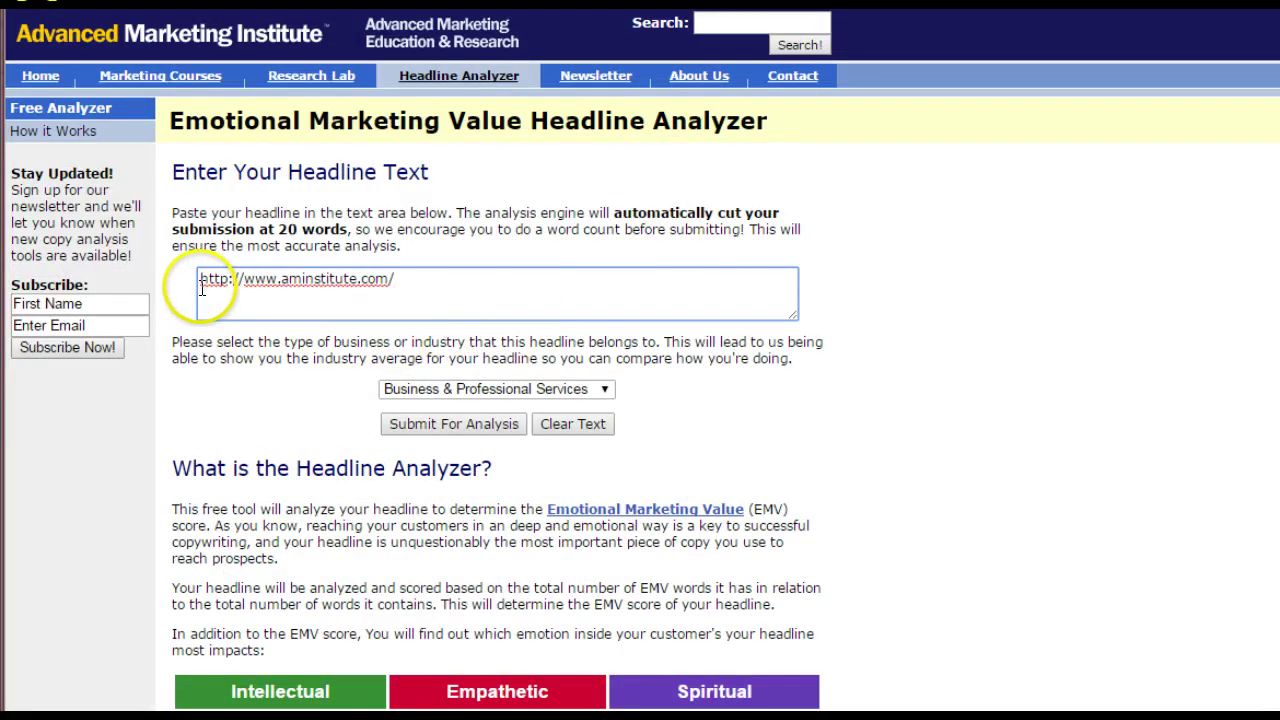
# Replace the web address in the headline text box with the copied title "Truth | Your Ideal Client is Already on Facebook".
pyautogui.click(409, 272)
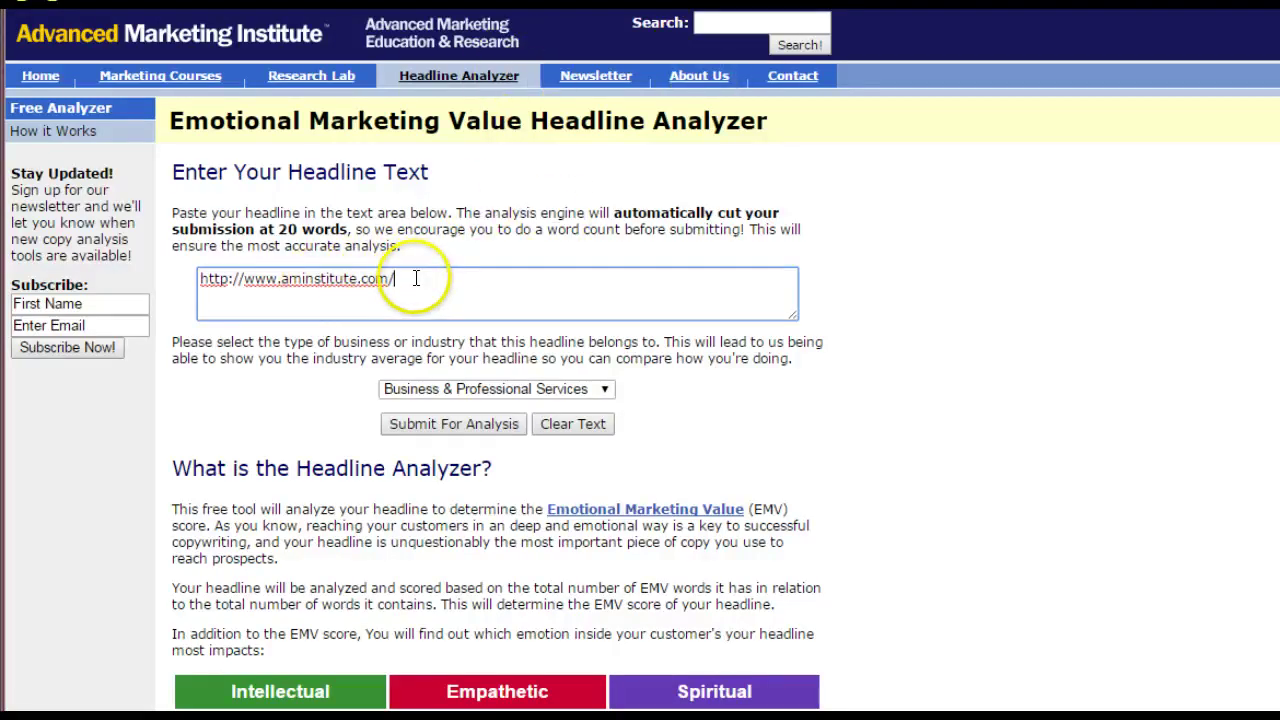
pyautogui.moveTo(395, 280); pyautogui.dragTo(195, 290)
pyautogui.rightClick(231, 285)
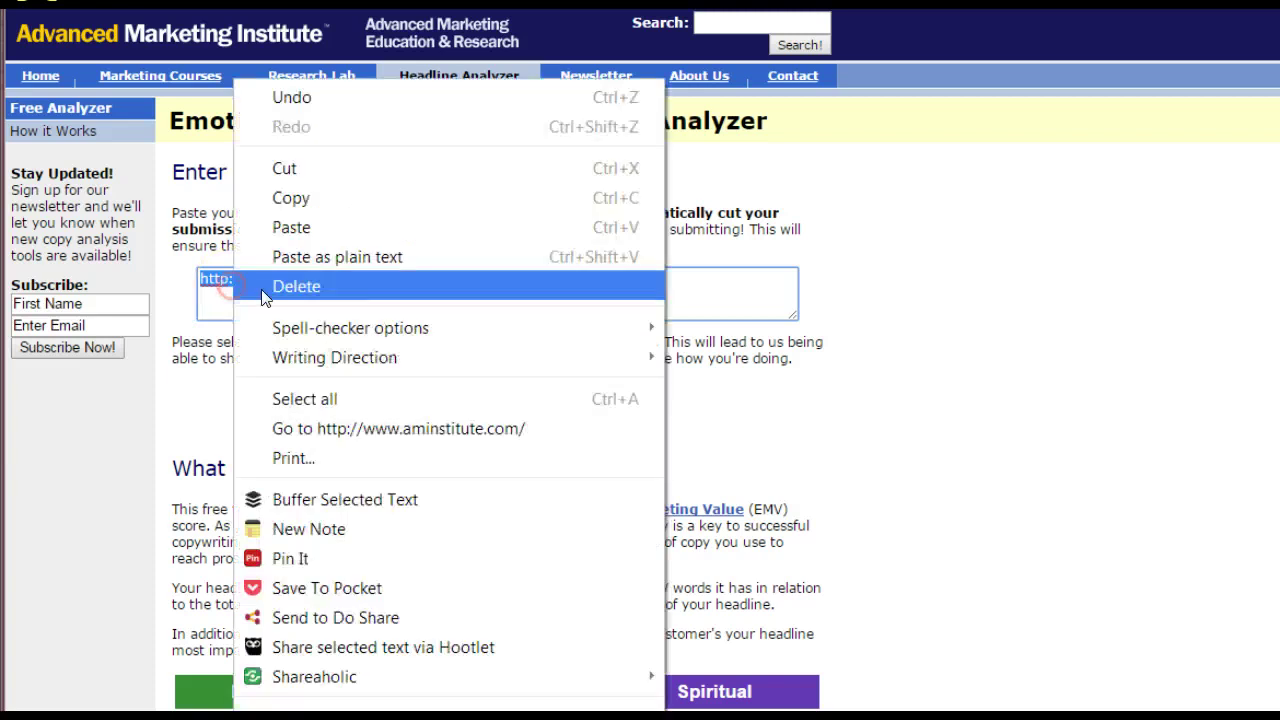
pyautogui.click(291, 228)
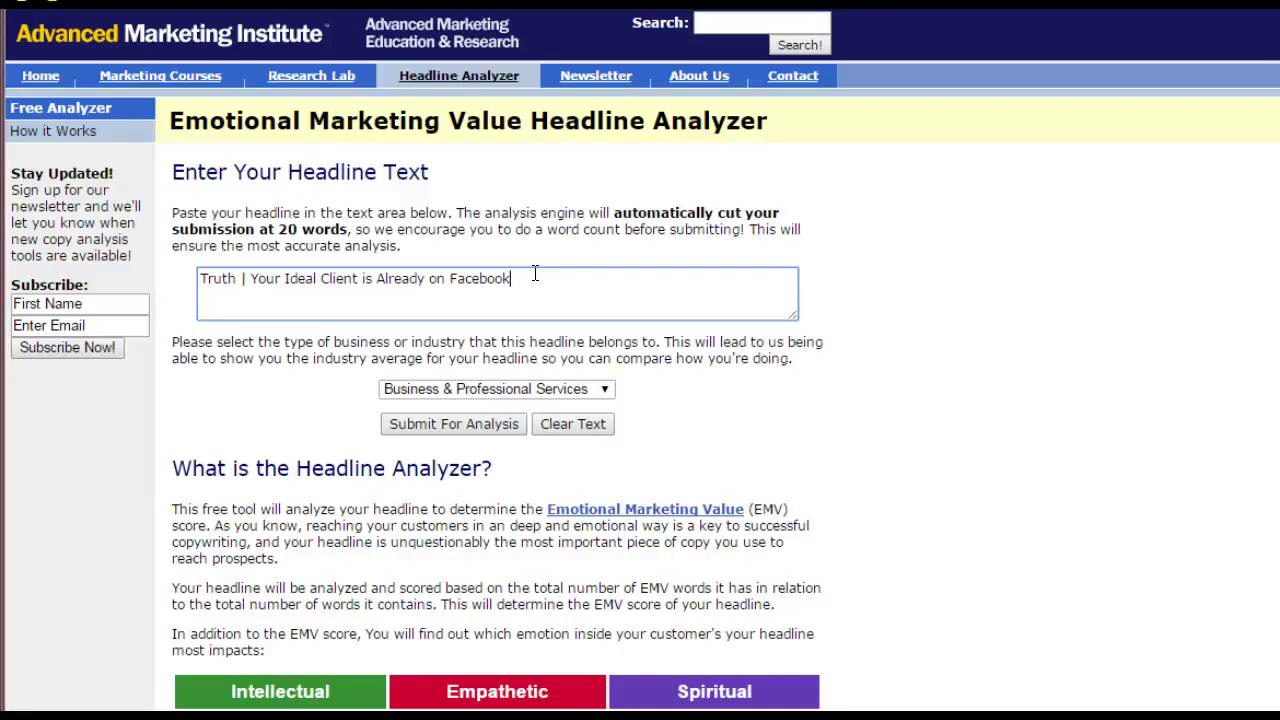
# Look over the industry categories, keep Business & Professional Services, and submit the headline for analysis.
pyautogui.click(466, 397)
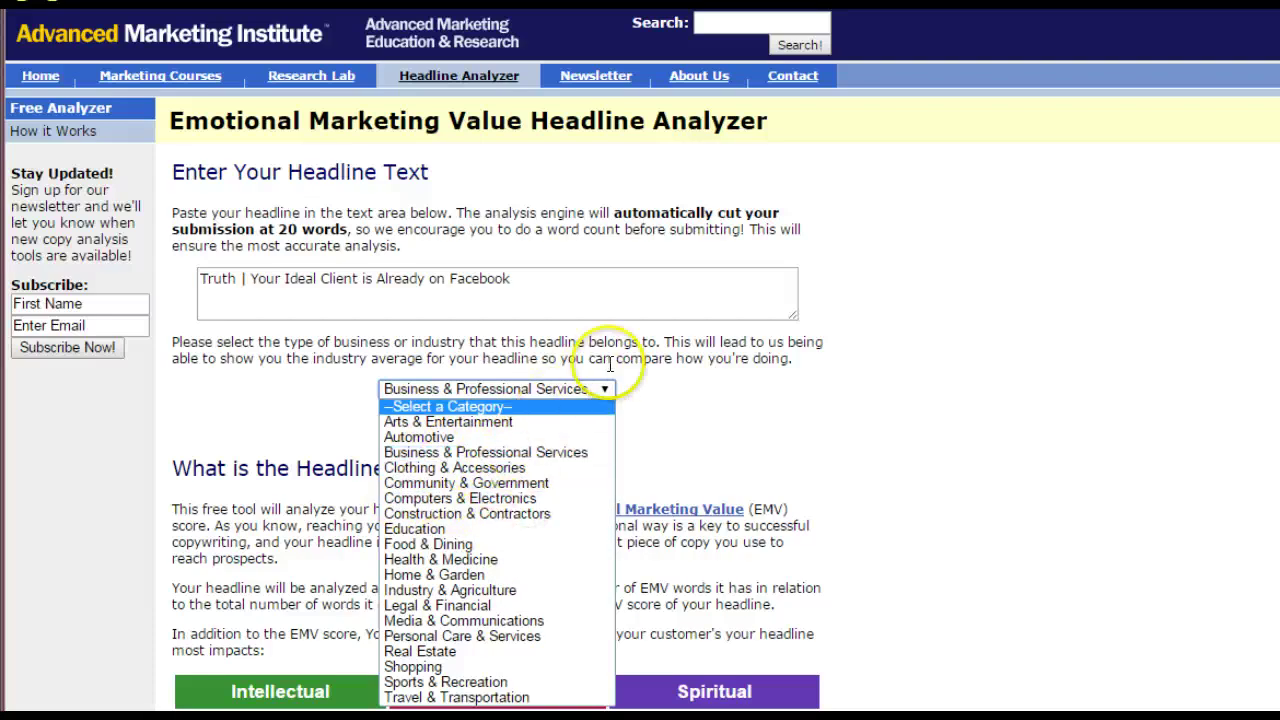
pyautogui.click(560, 296)
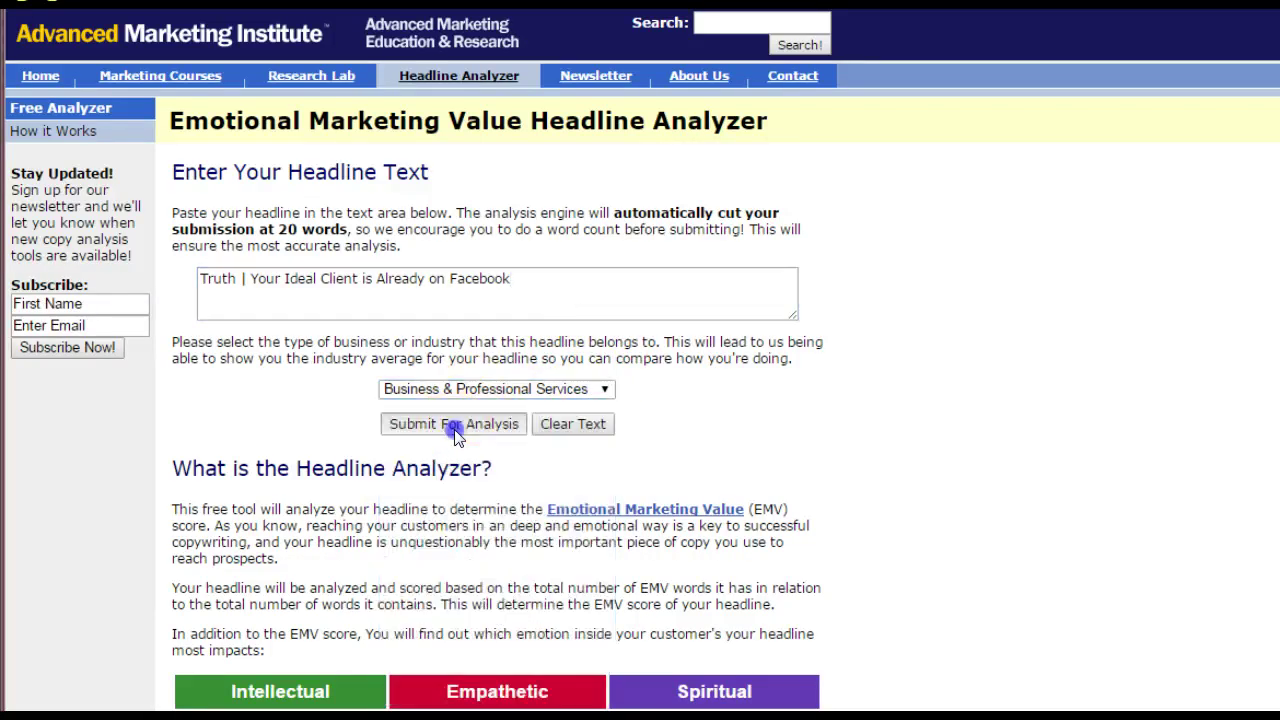
pyautogui.click(455, 430)
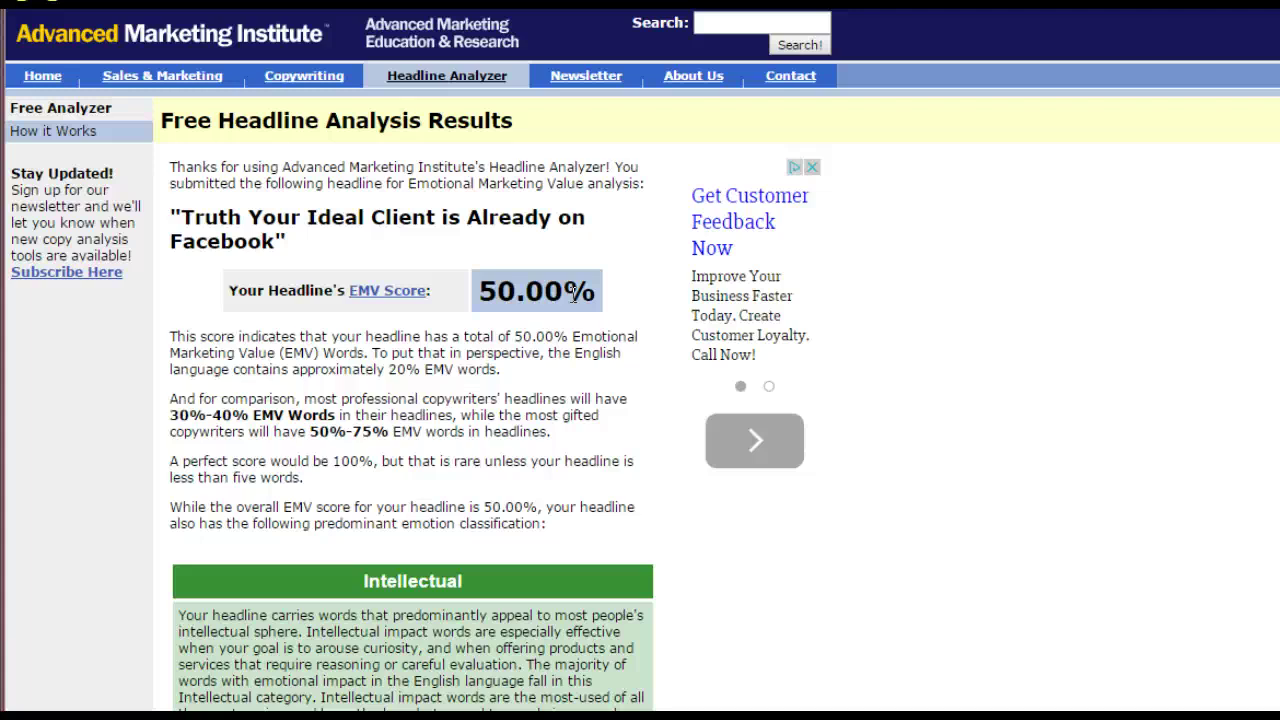
pyautogui.click(573, 290)
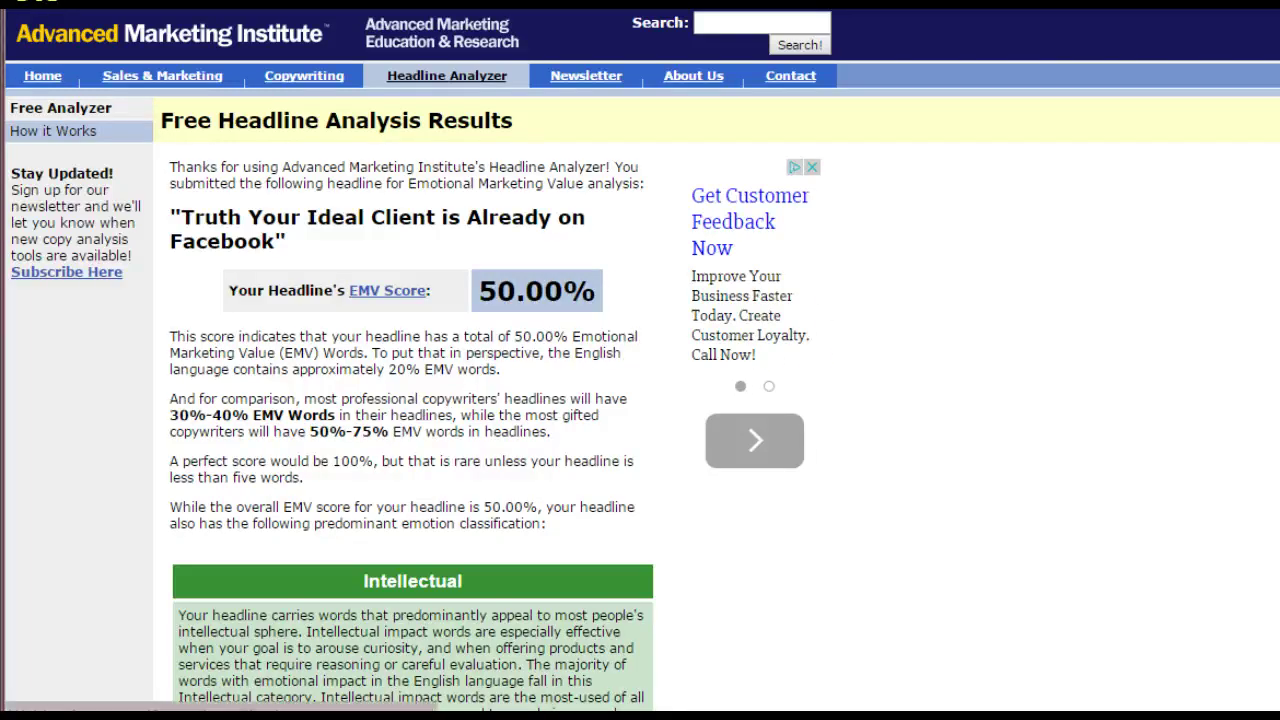
# Return to the headline form, remove "Truth |" and its following space from the headline, and submit it for analysis.
pyautogui.hotkey('alt', 'Left')
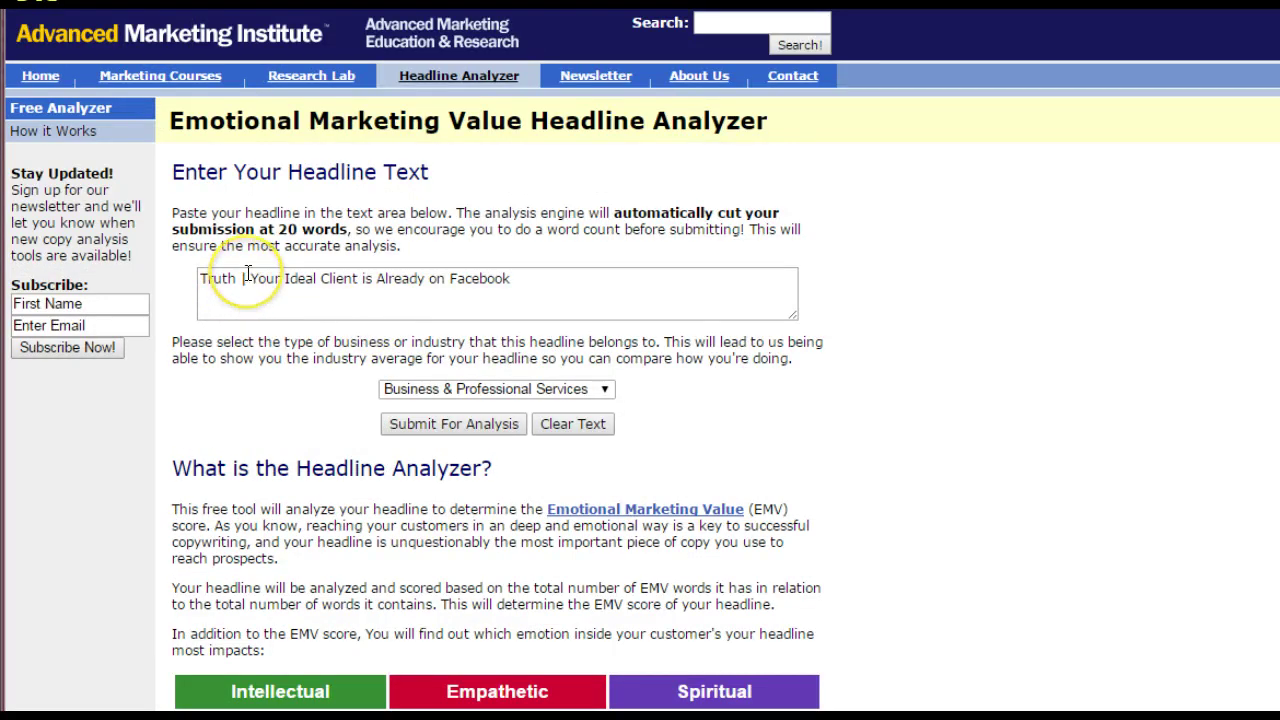
pyautogui.moveTo(247, 273); pyautogui.dragTo(165, 295)
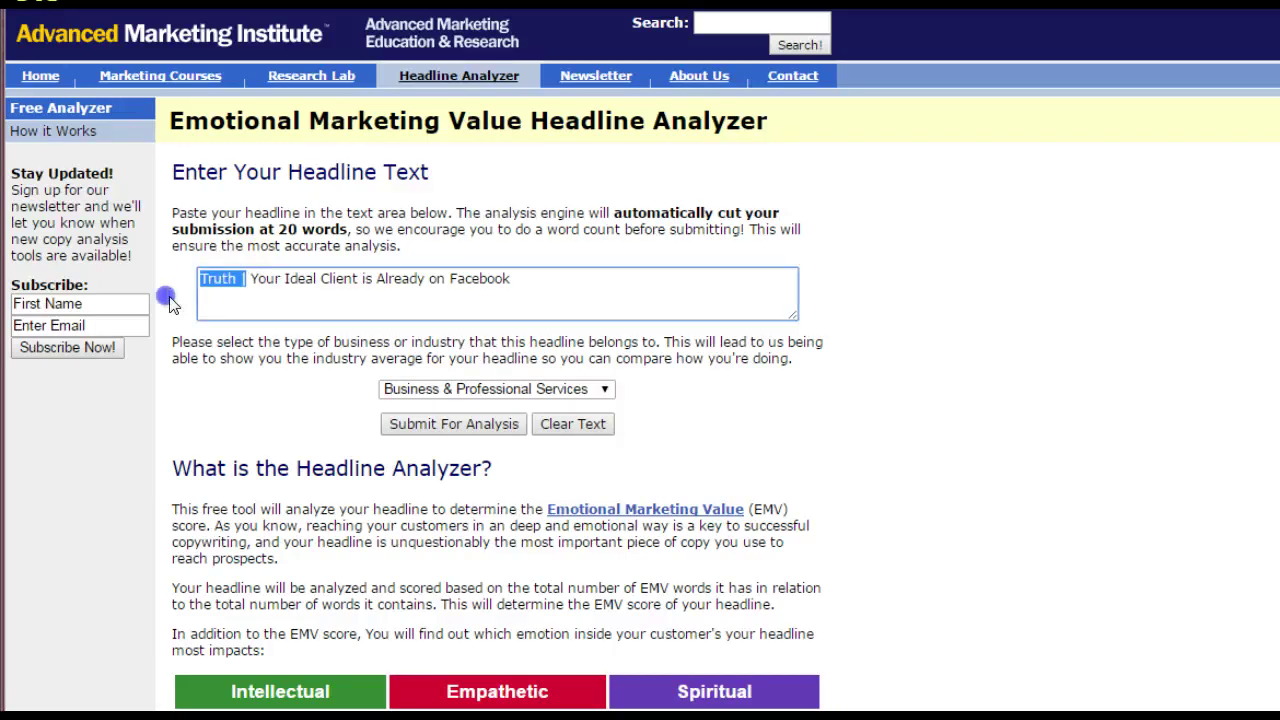
pyautogui.press('BackSpace')
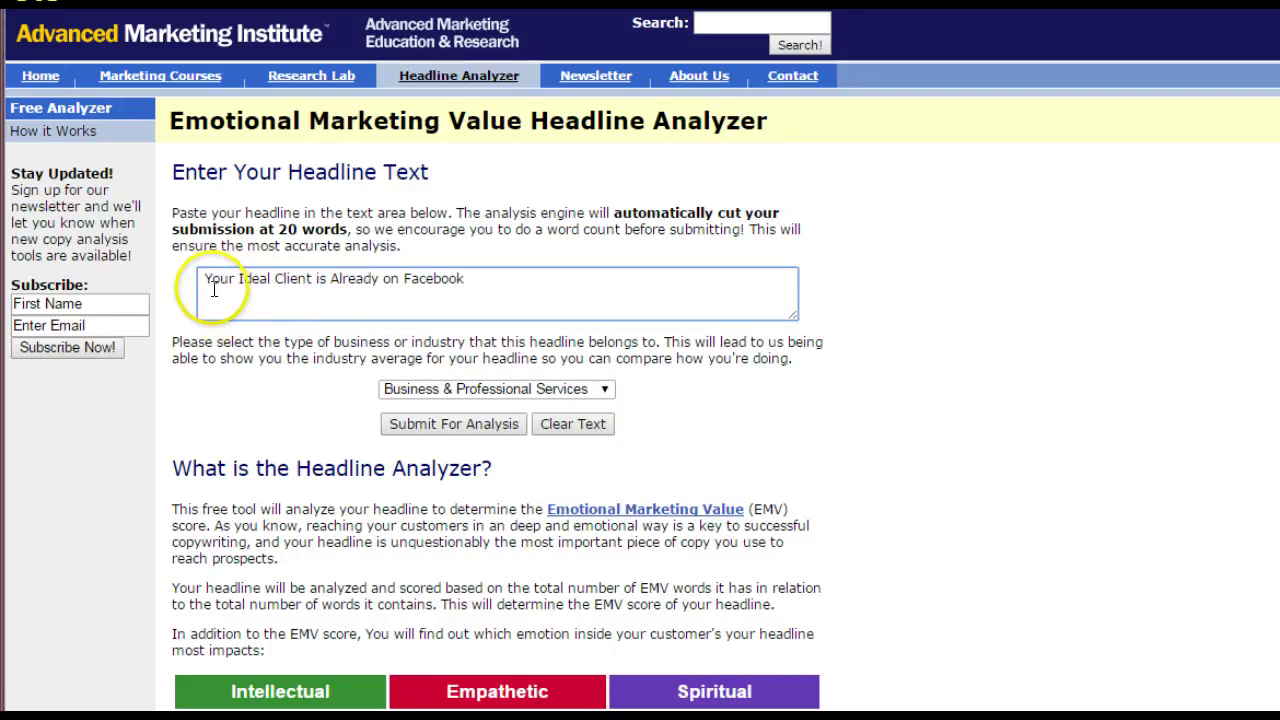
pyautogui.click(205, 278)
pyautogui.press('BackSpace')
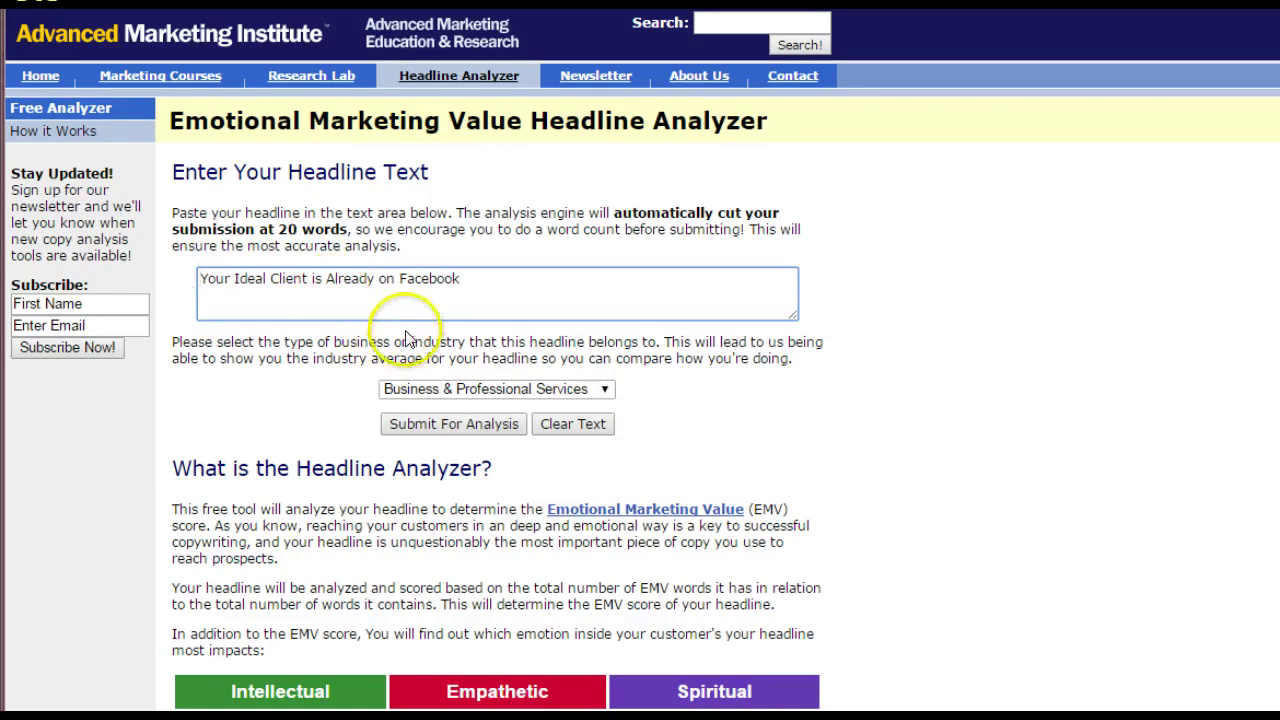
pyautogui.click(404, 423)
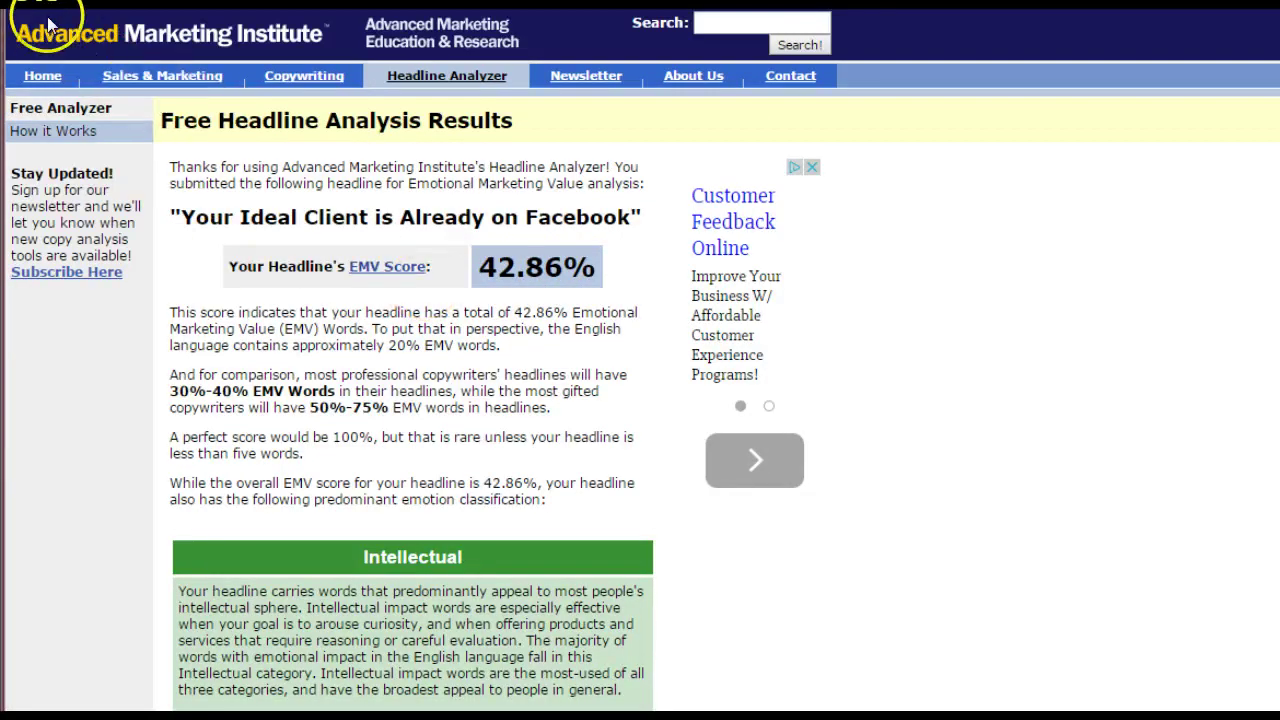
# Return to the headline form, replace "Your" with "My", and analyze "My Ideal Client is Already on Facebook".
pyautogui.hotkey('alt', 'Left')
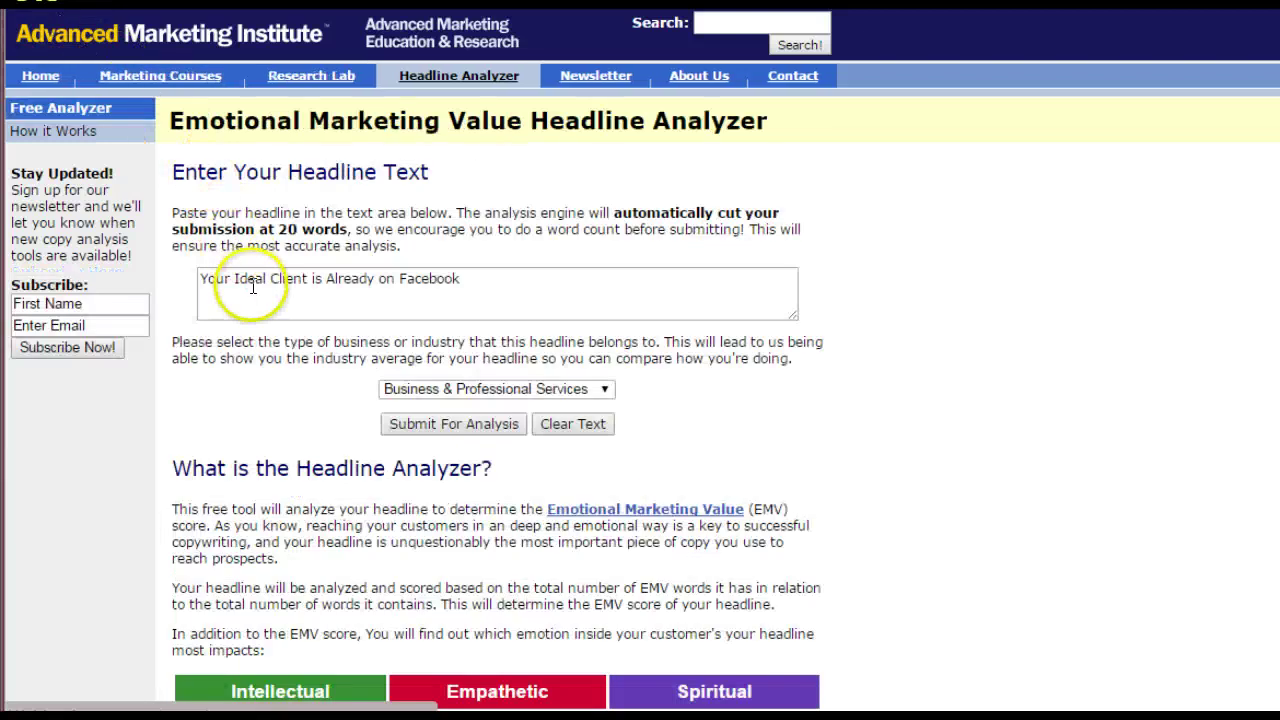
pyautogui.moveTo(234, 279); pyautogui.dragTo(146, 292)
pyautogui.write('My')
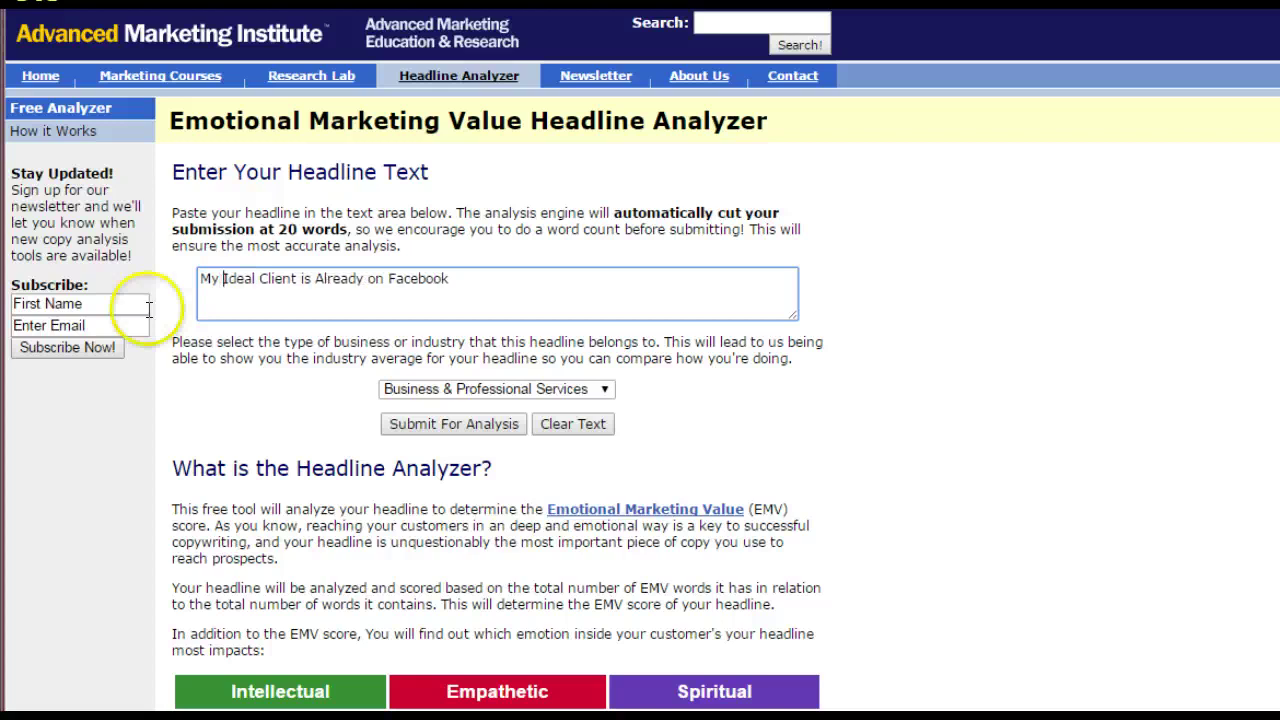
pyautogui.click(415, 422)
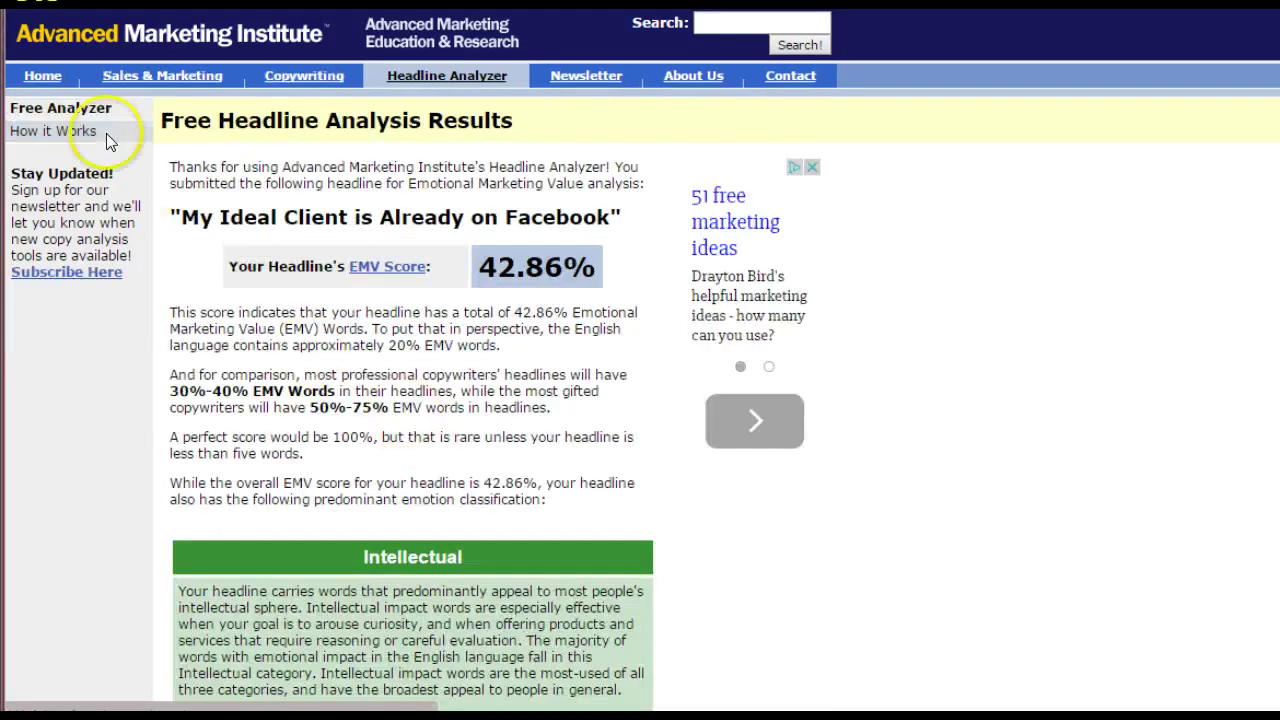
# Return to the headline form, remove the word "Already", and analyze "My Ideal Client is on Facebook".
pyautogui.hotkey('alt', 'Left')
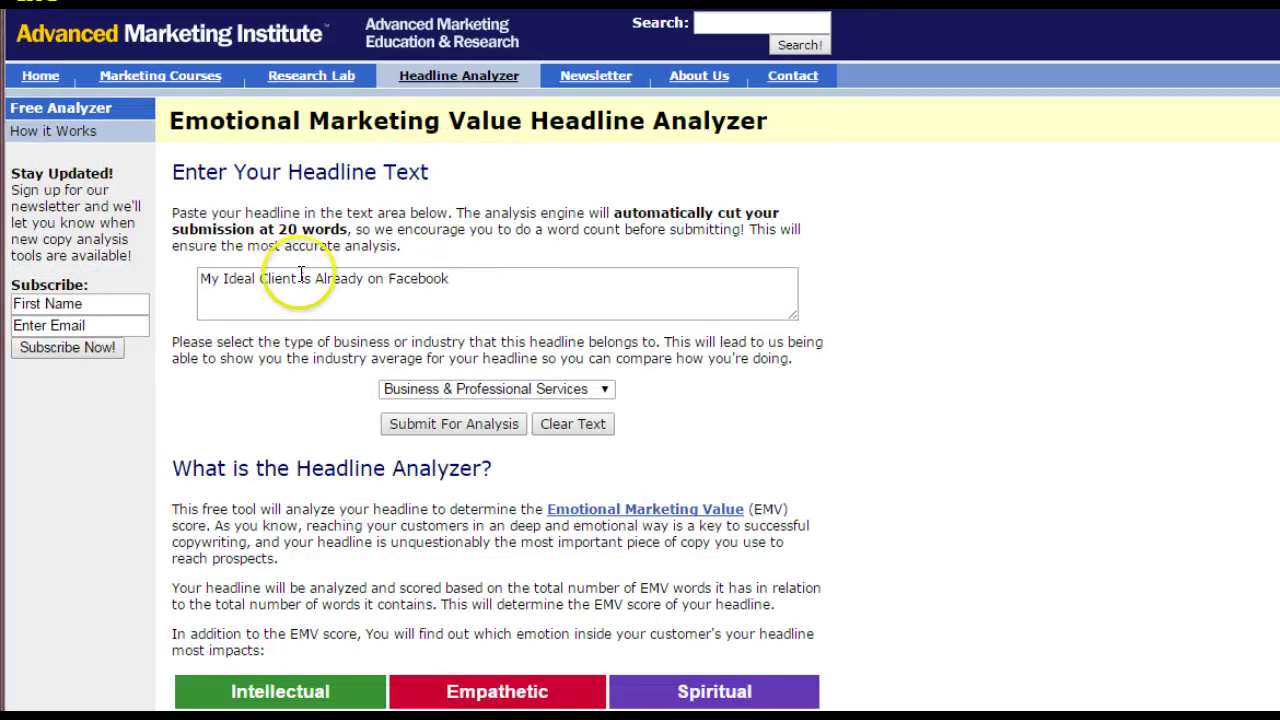
pyautogui.moveTo(315, 279); pyautogui.dragTo(368, 279)
pyautogui.press('BackSpace')
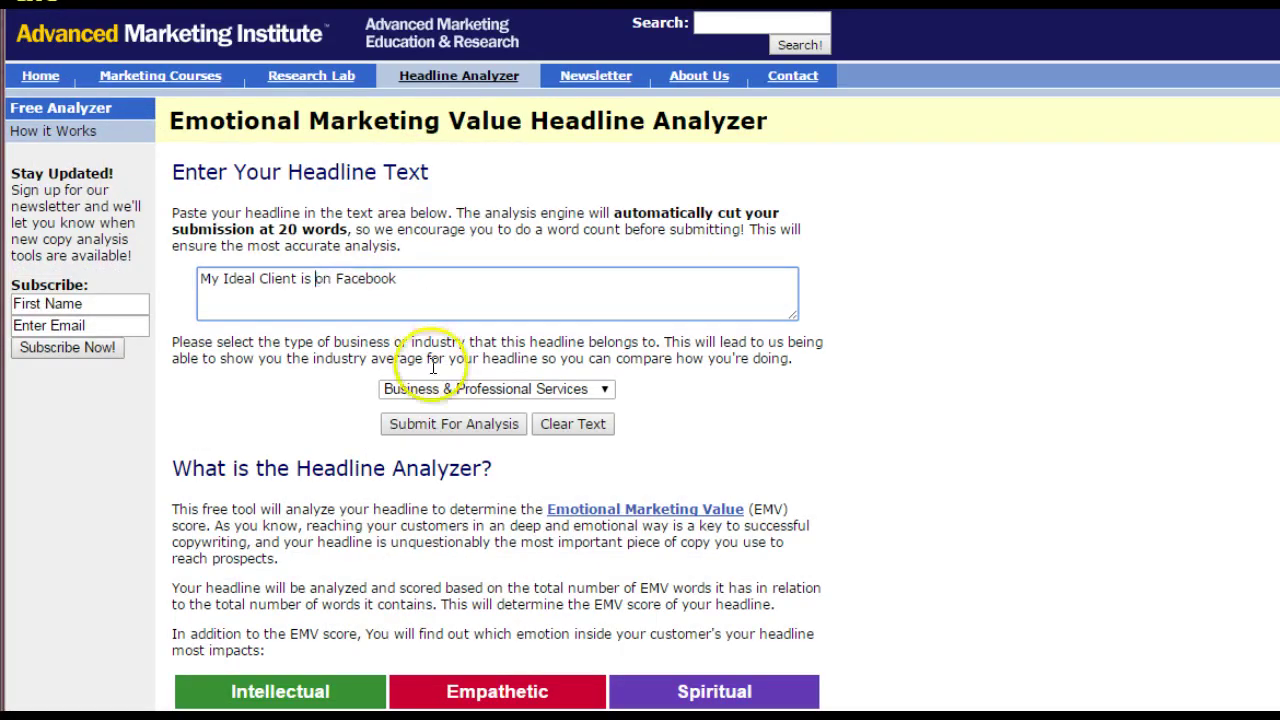
pyautogui.click(450, 428)
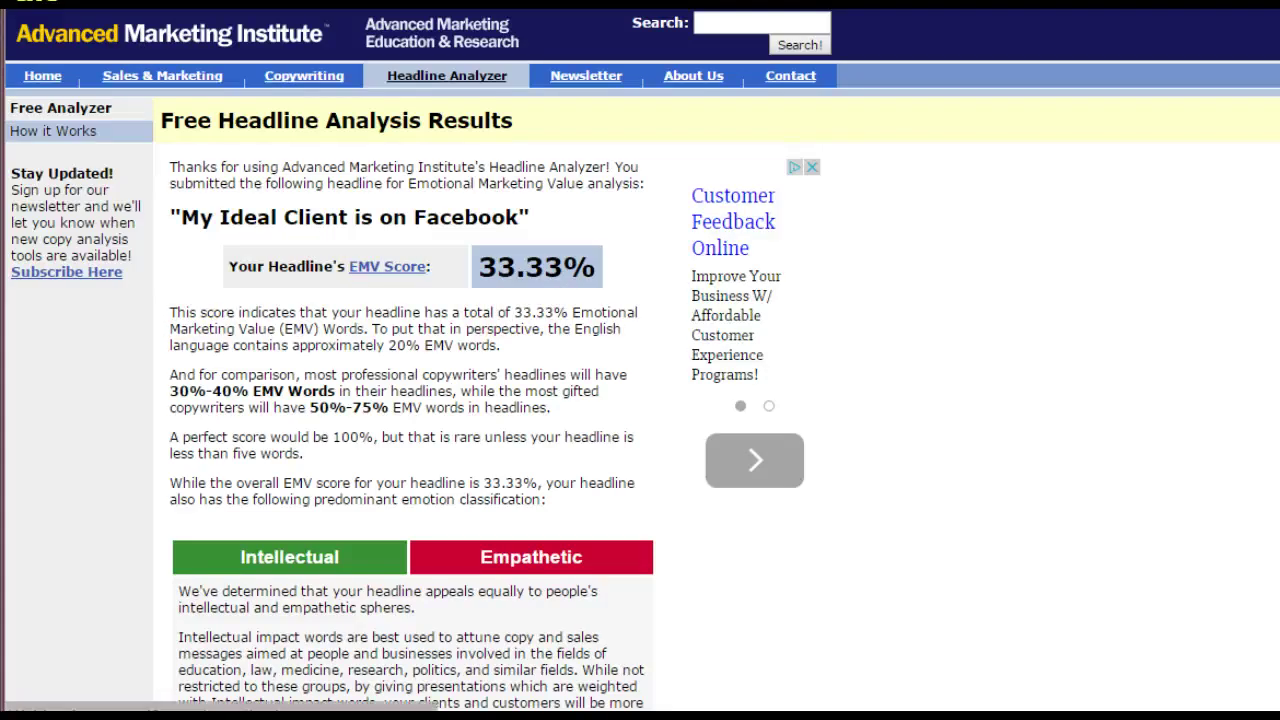
# Return to the headline form and change the headline to "Truth | My Ideal Client is Already on Facebook".
pyautogui.hotkey('alt', 'Left')
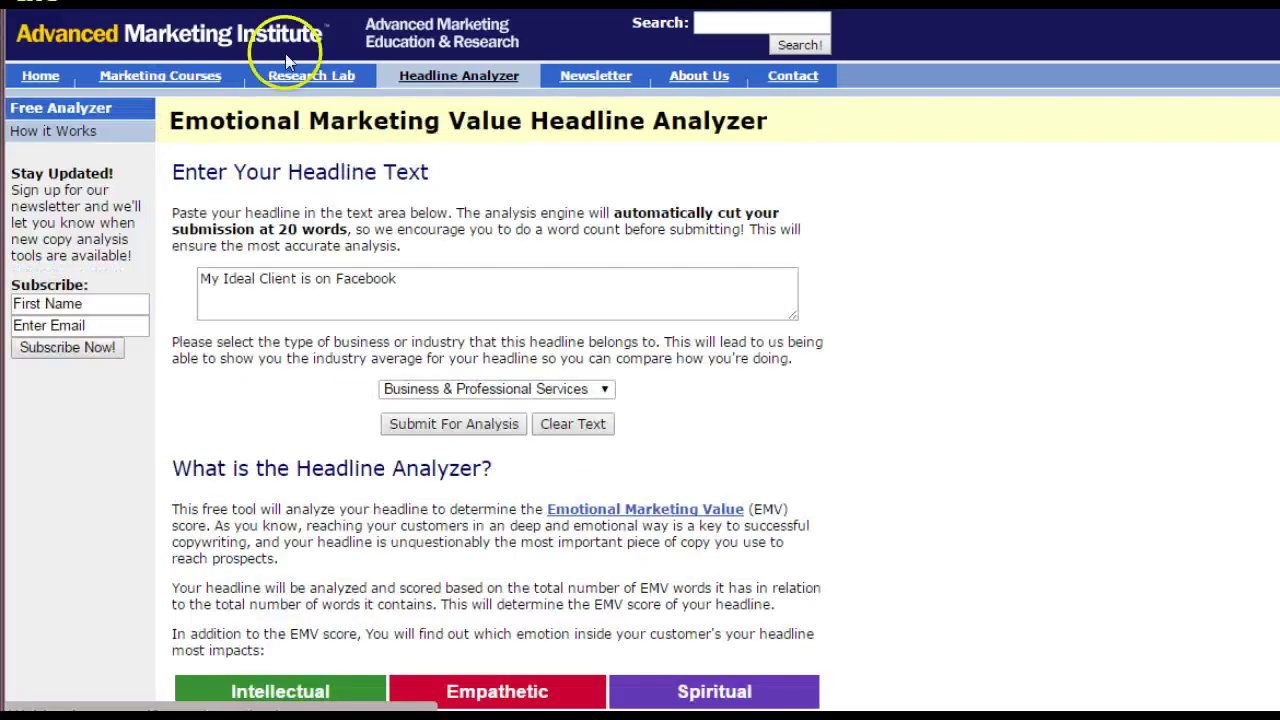
pyautogui.click(316, 282)
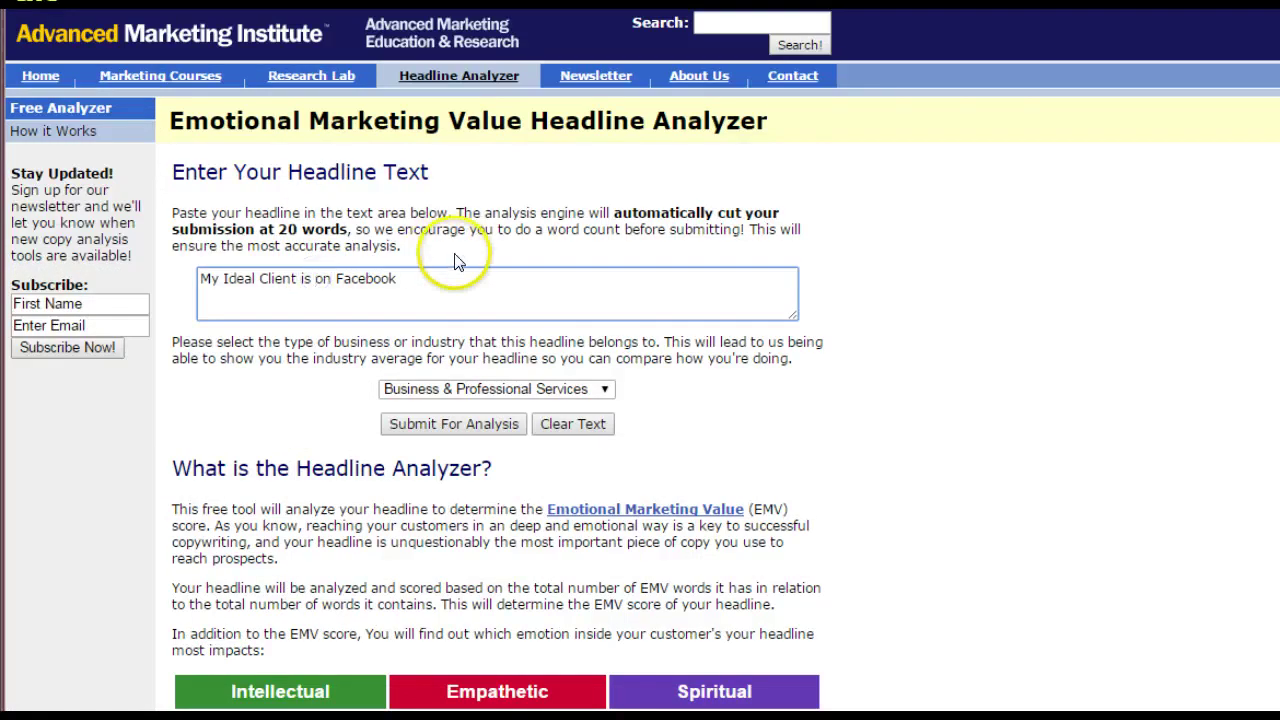
pyautogui.write('Already')
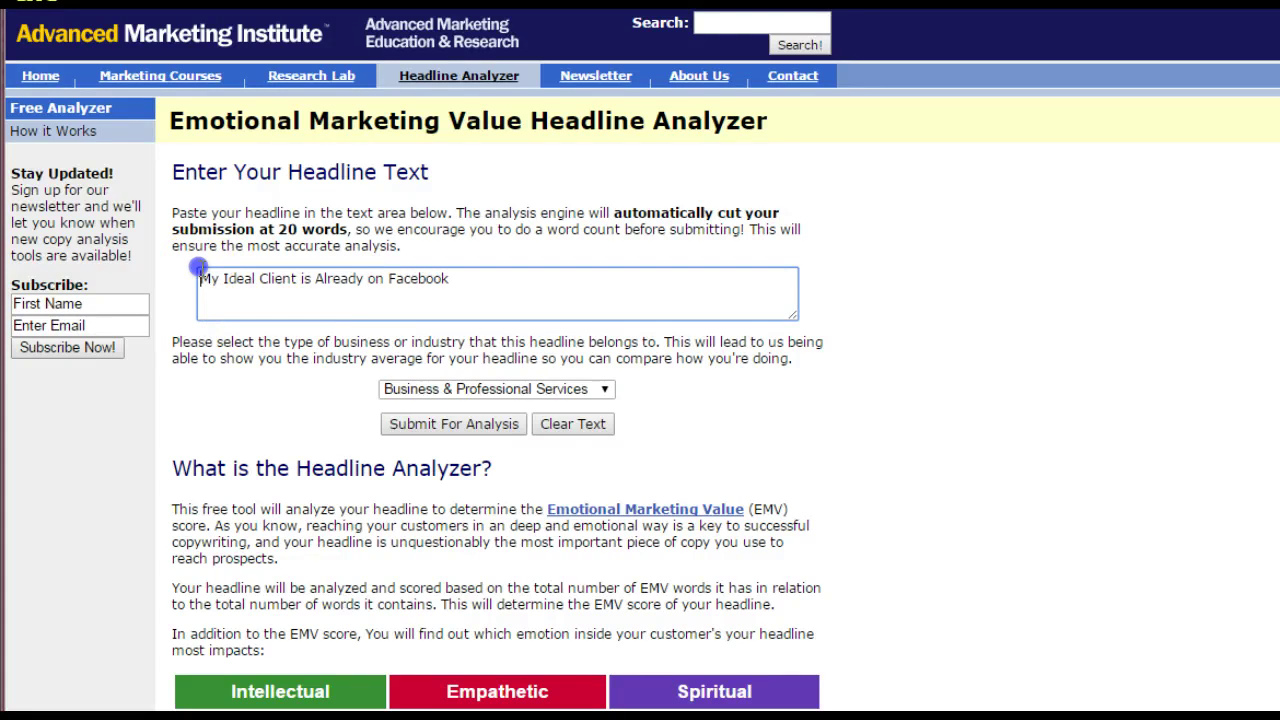
pyautogui.press('Home')
pyautogui.write('Truth')
pyautogui.write(' |')
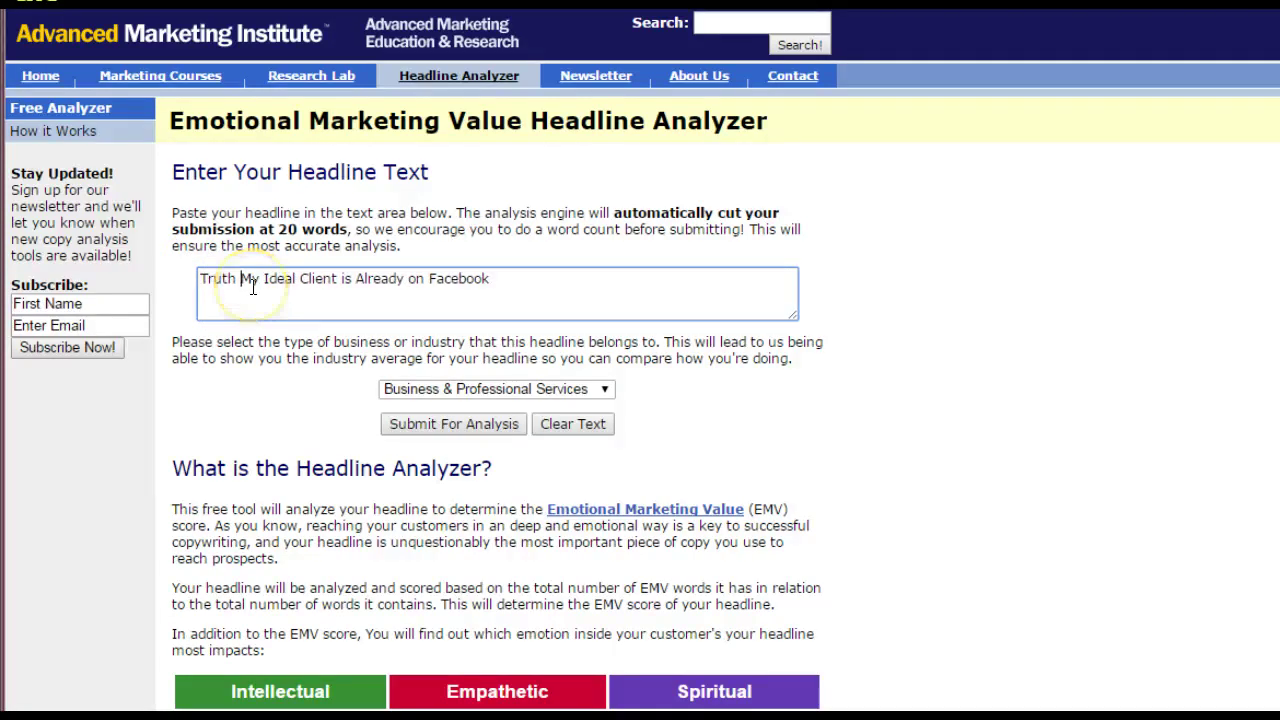
pyautogui.write(' My')
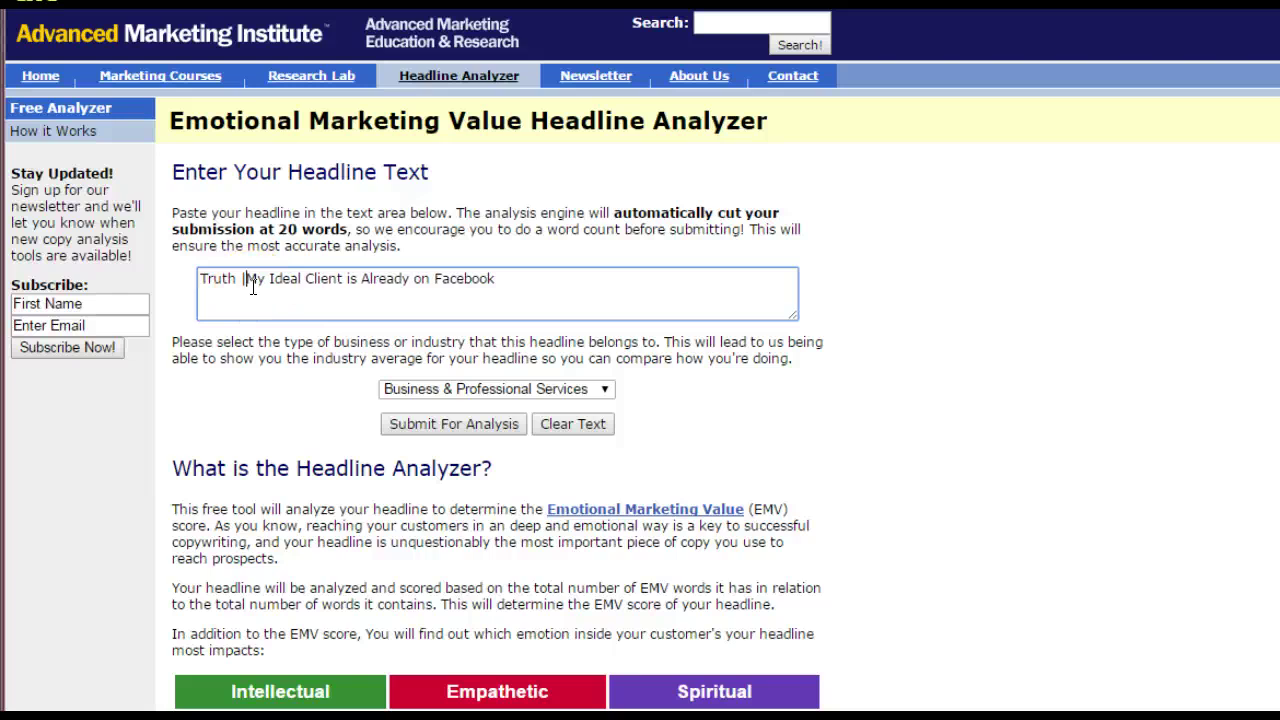
pyautogui.click(343, 280)
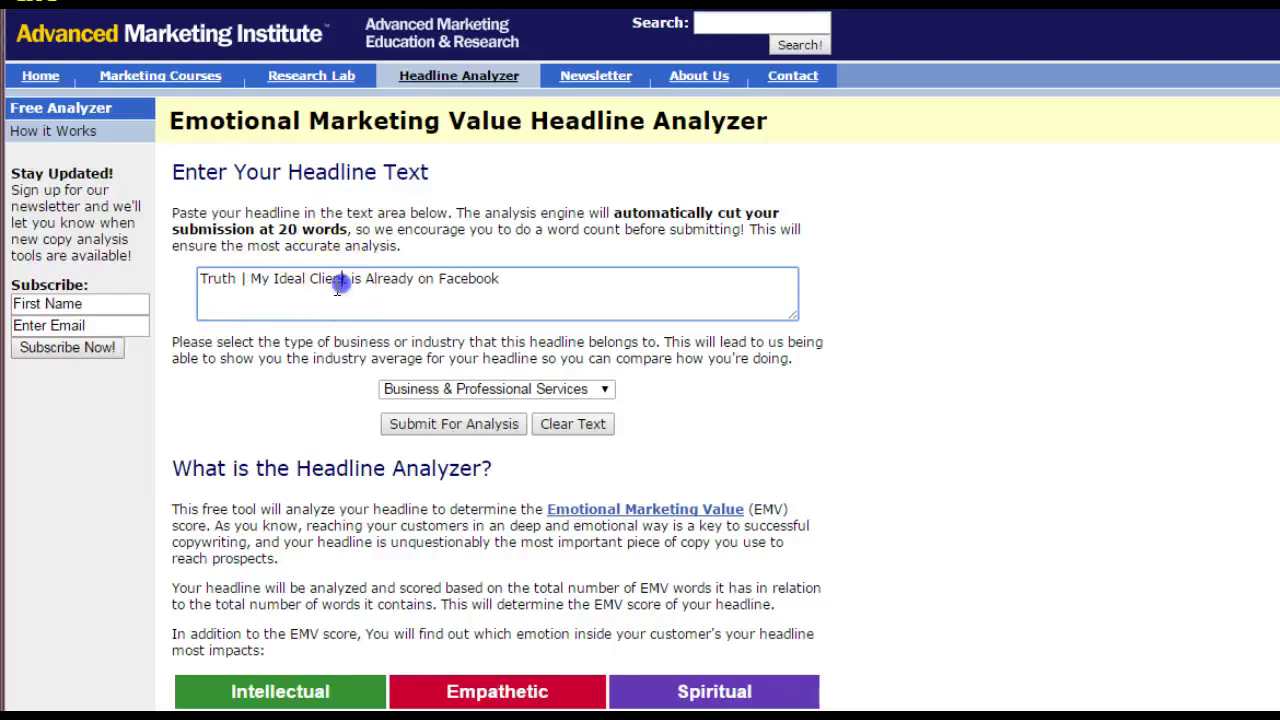
pyautogui.moveTo(247, 280); pyautogui.dragTo(242, 284)
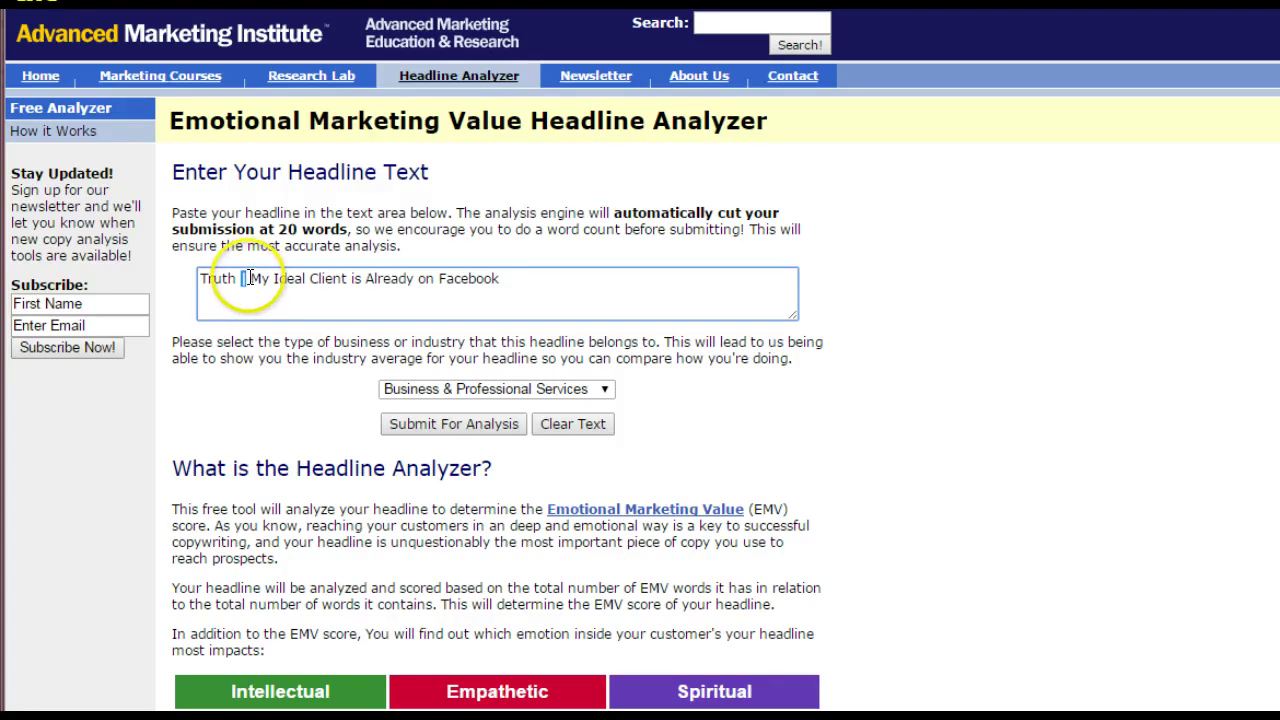
pyautogui.click(244, 279)
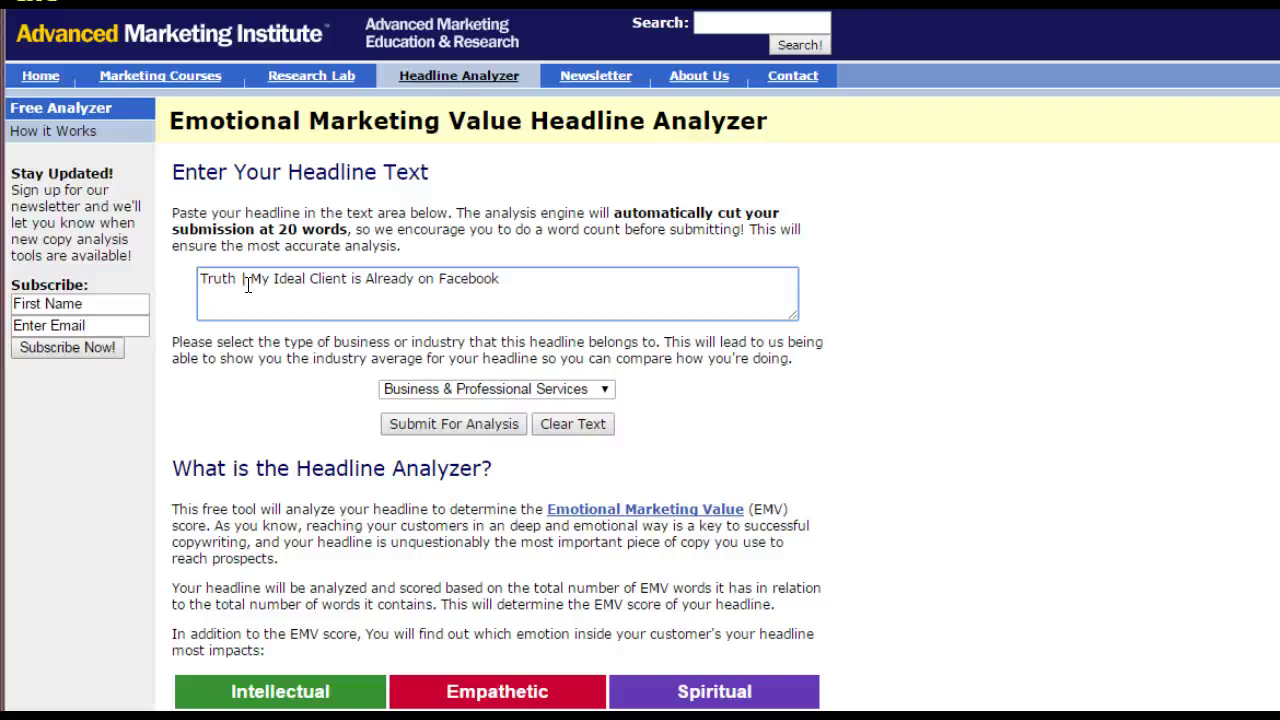
pyautogui.click(247, 281)
pyautogui.click(240, 281)
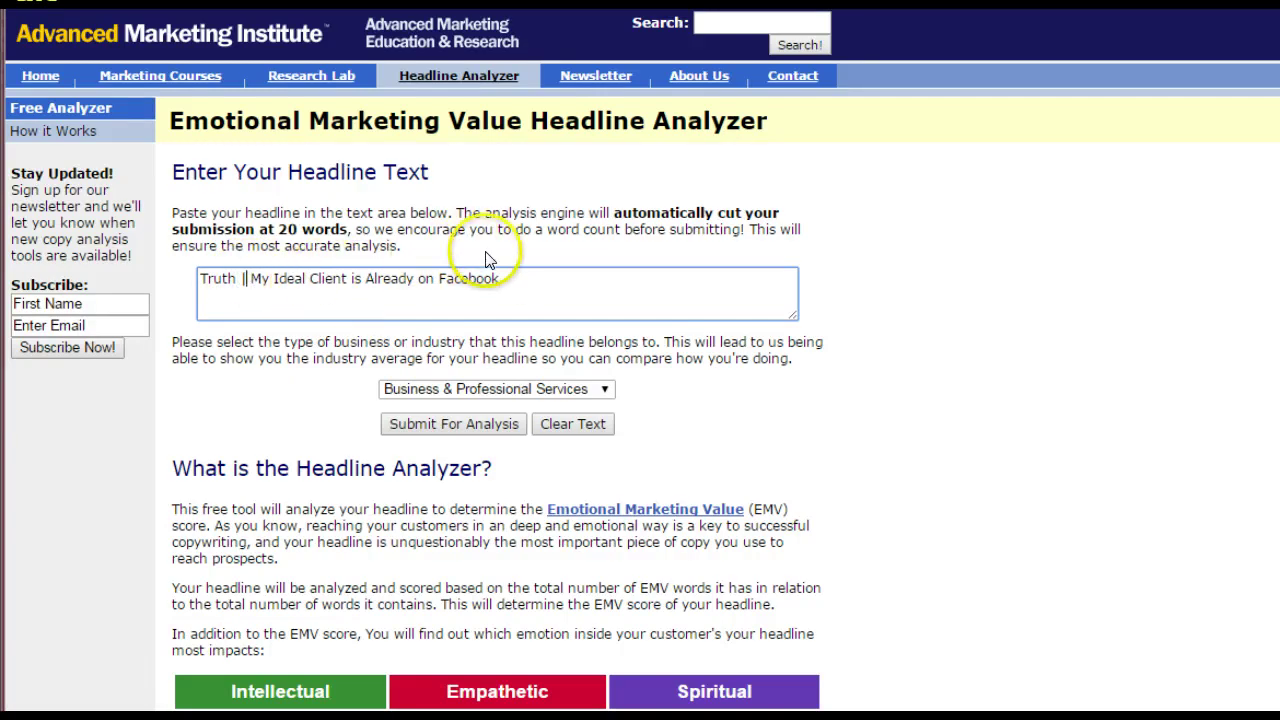
# Try adding a hyphen after "Facebook" at the end of the headline, and remove it again.
pyautogui.click(512, 278)
pyautogui.write('-')
pyautogui.click(600, 268)
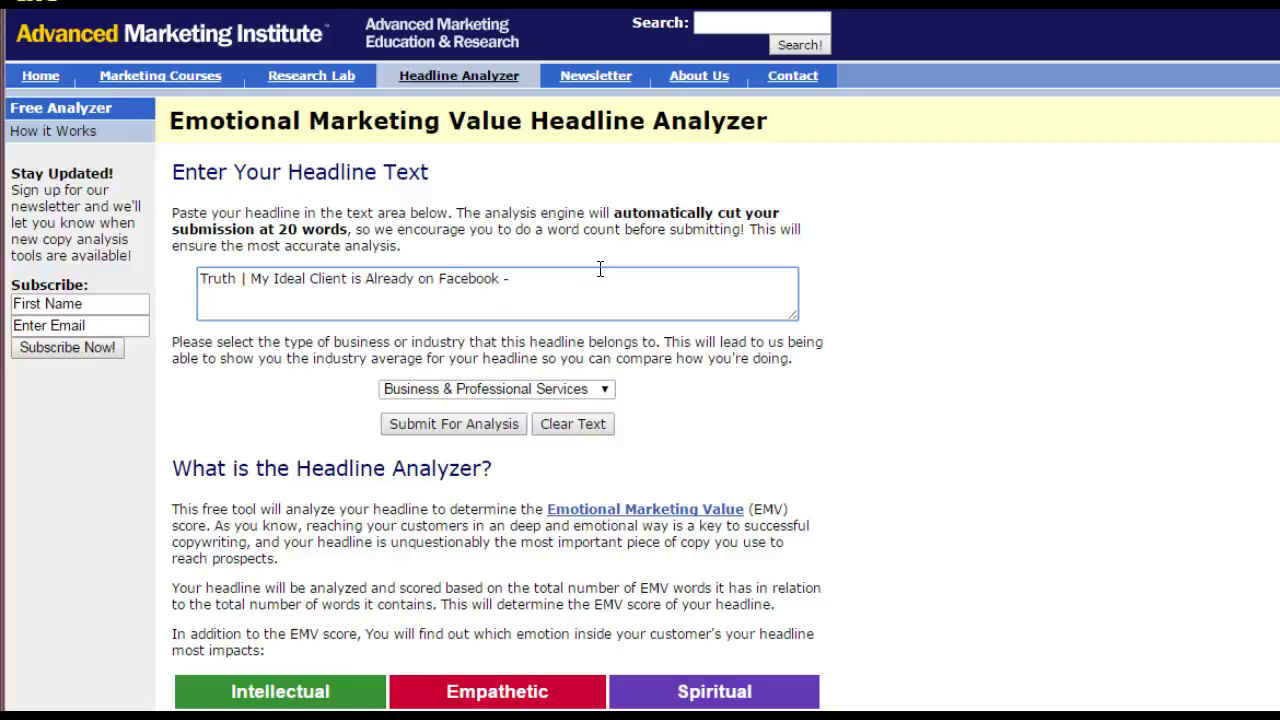
pyautogui.click(600, 268)
pyautogui.press('BackSpace')
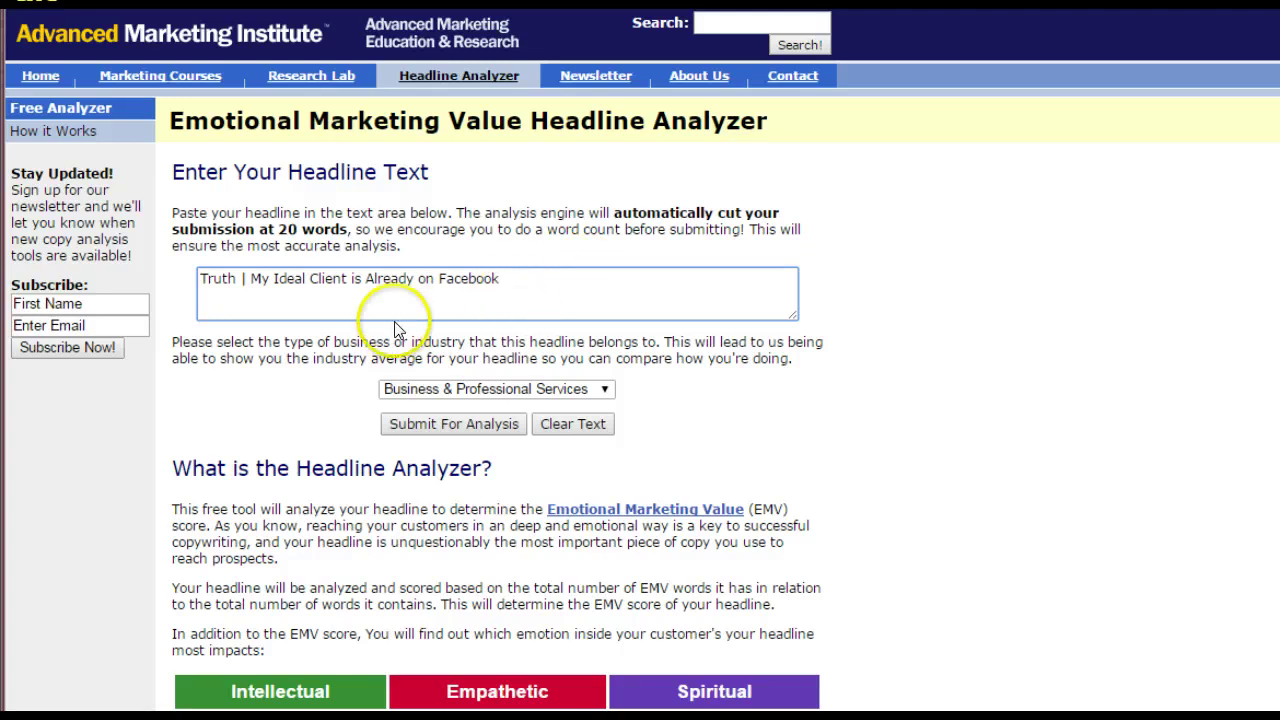
pyautogui.click(247, 278)
pyautogui.press('BackSpace')
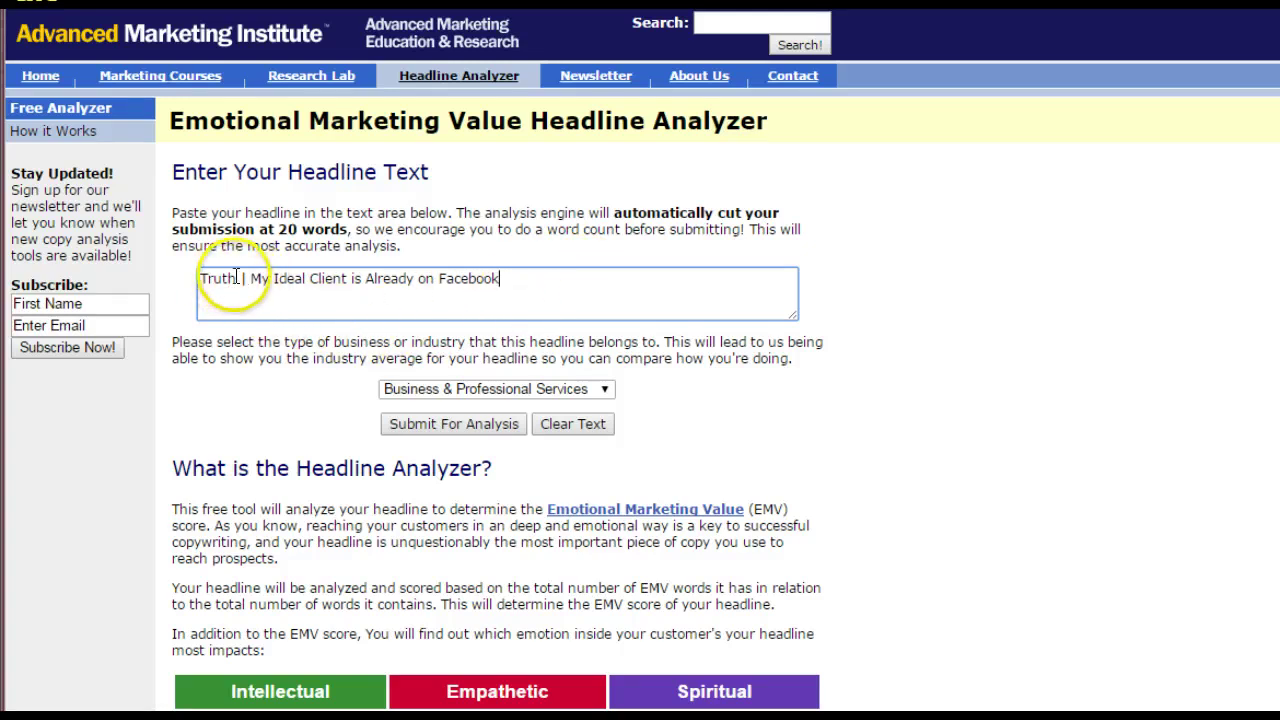
pyautogui.write('-')
pyautogui.moveTo(244, 274); pyautogui.dragTo(246, 277)
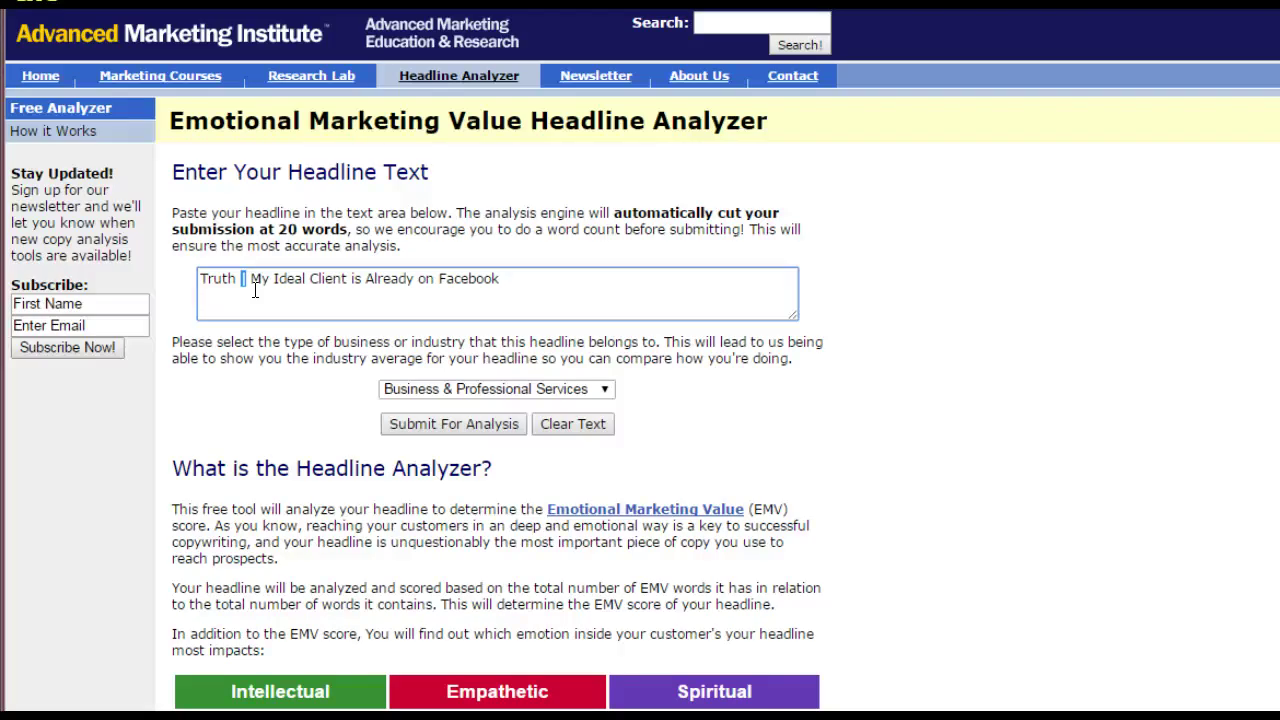
pyautogui.click(252, 290)
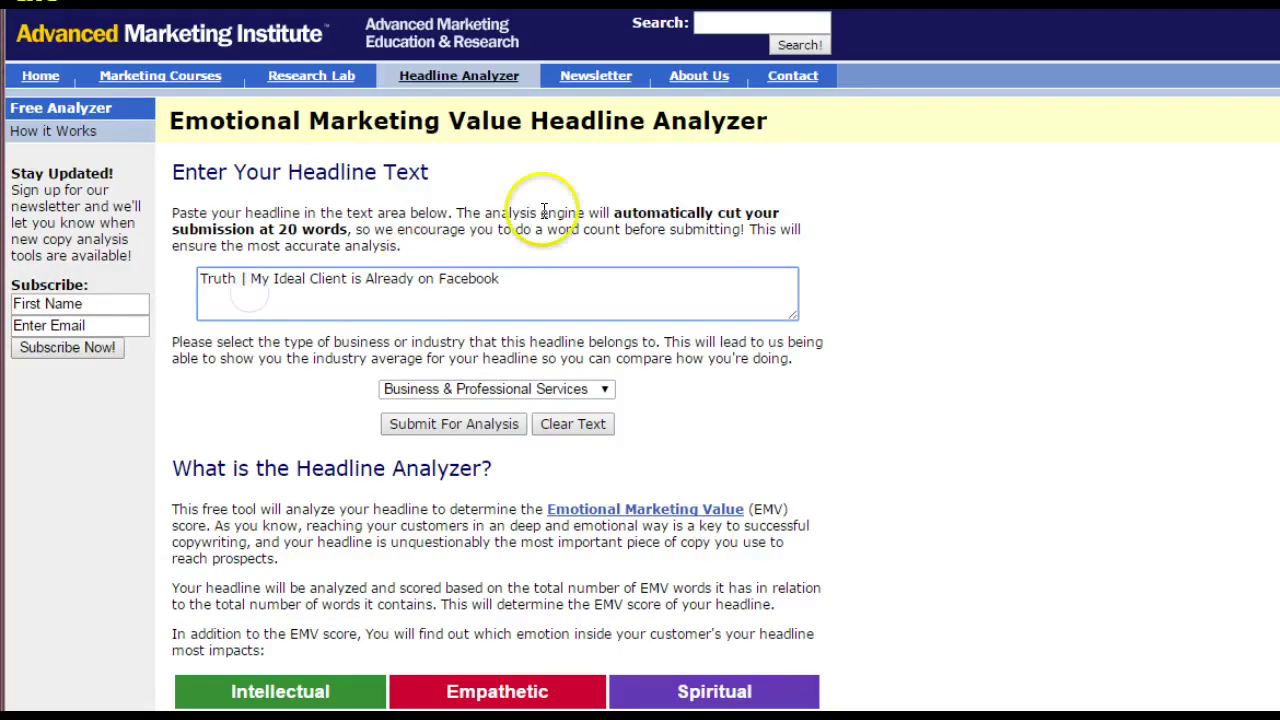
# Analyze the headline "Truth | My Ideal Client is Already on Facebook" and copy the headline text from the results.
pyautogui.click(432, 424)
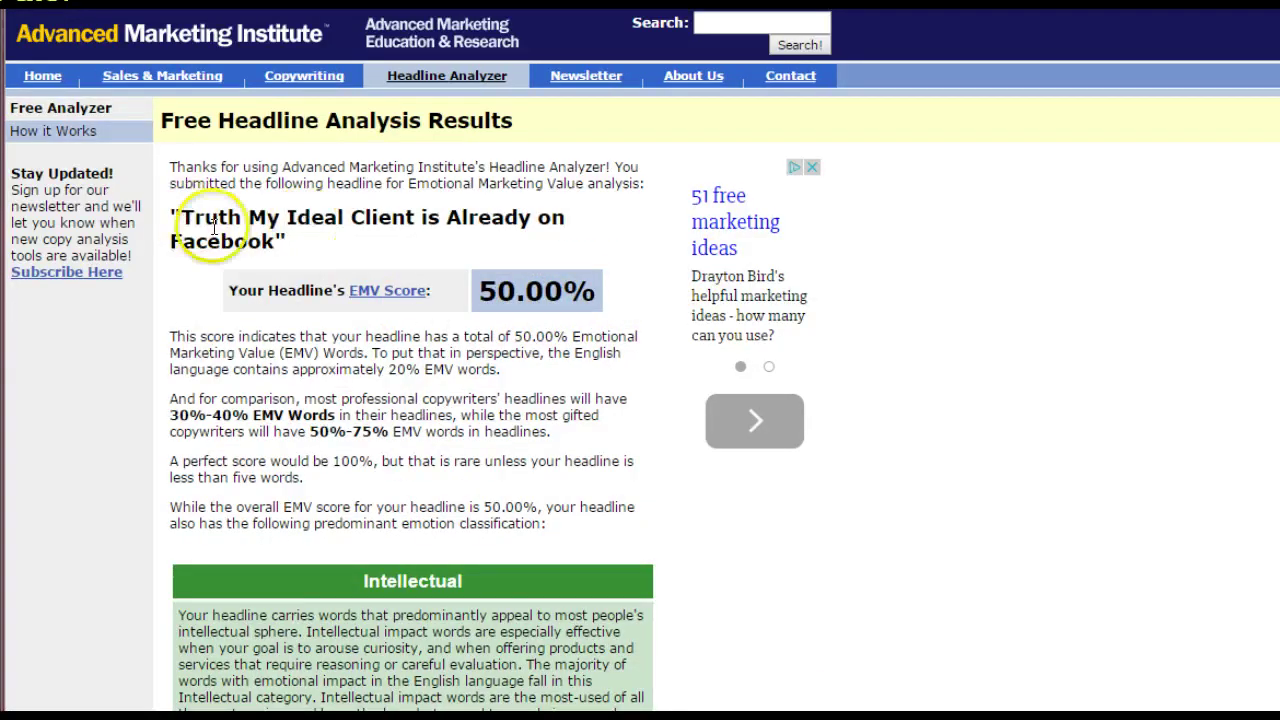
pyautogui.moveTo(274, 243); pyautogui.dragTo(179, 217)
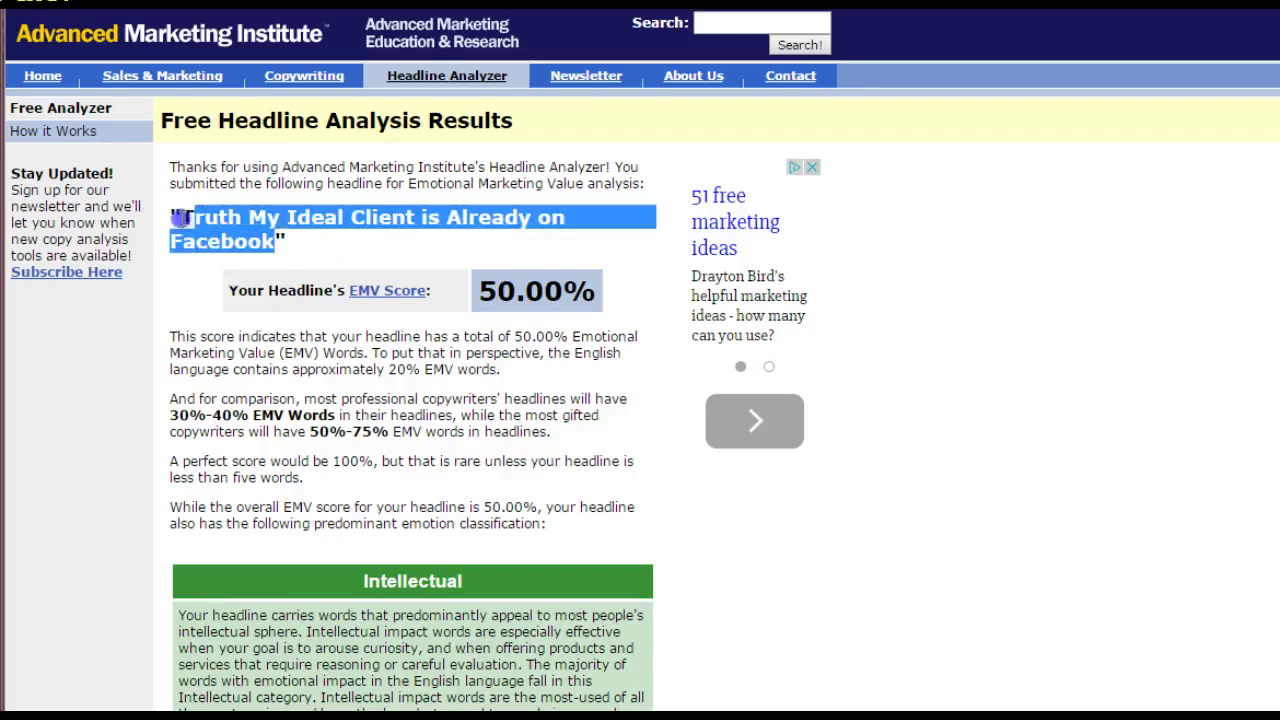
pyautogui.rightClick(196, 220)
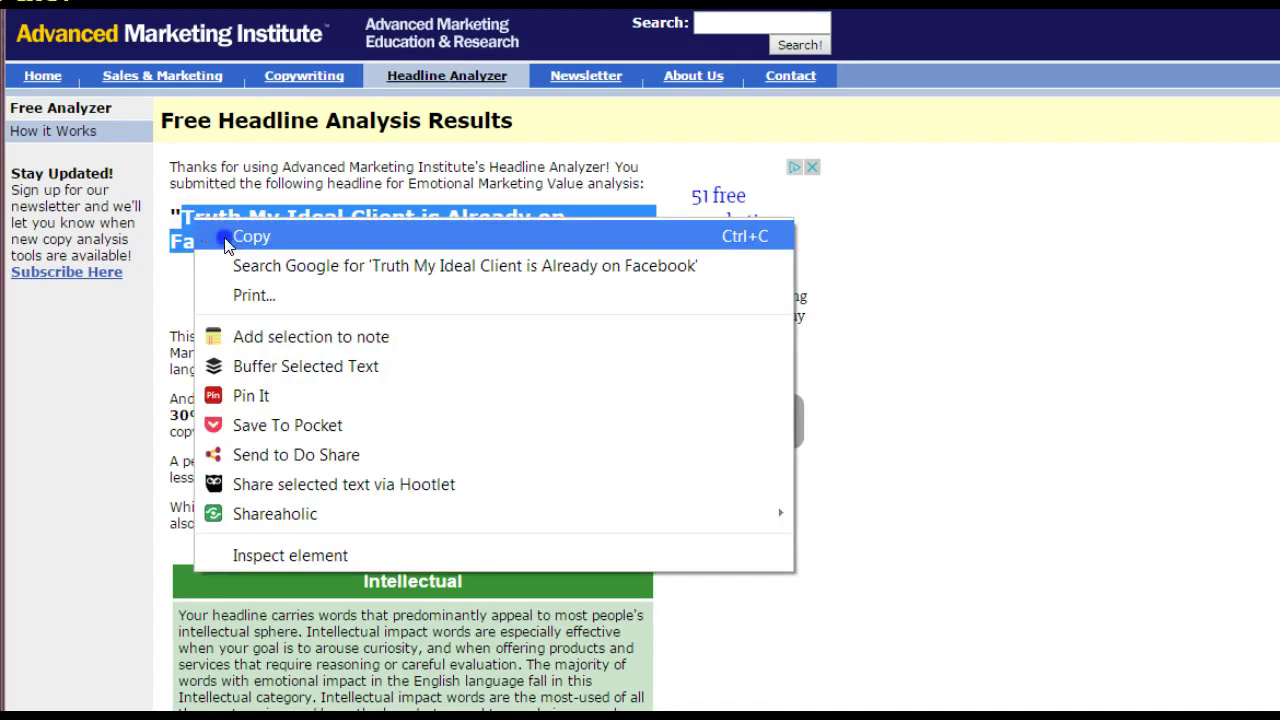
pyautogui.click(216, 236)
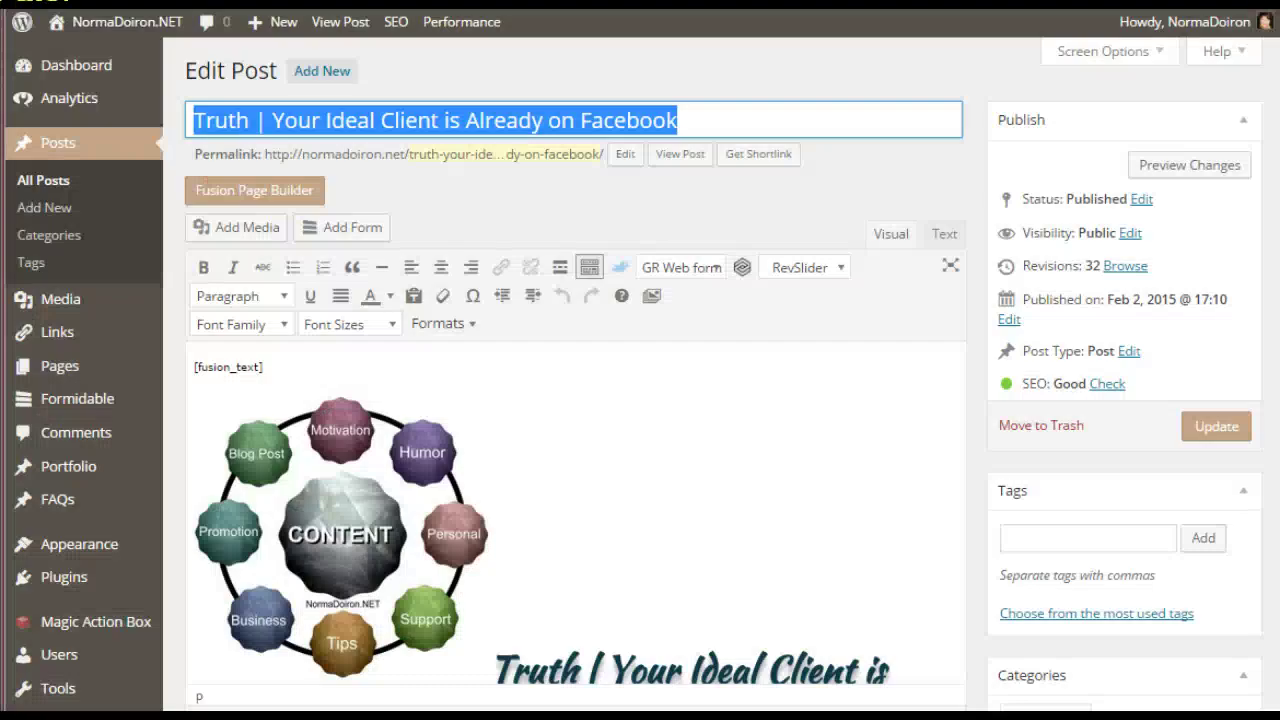
# Switch to the WordPress post editor, open the post's permalink slug to inspect its full wording, and close it again.
pyautogui.click(517, 118)
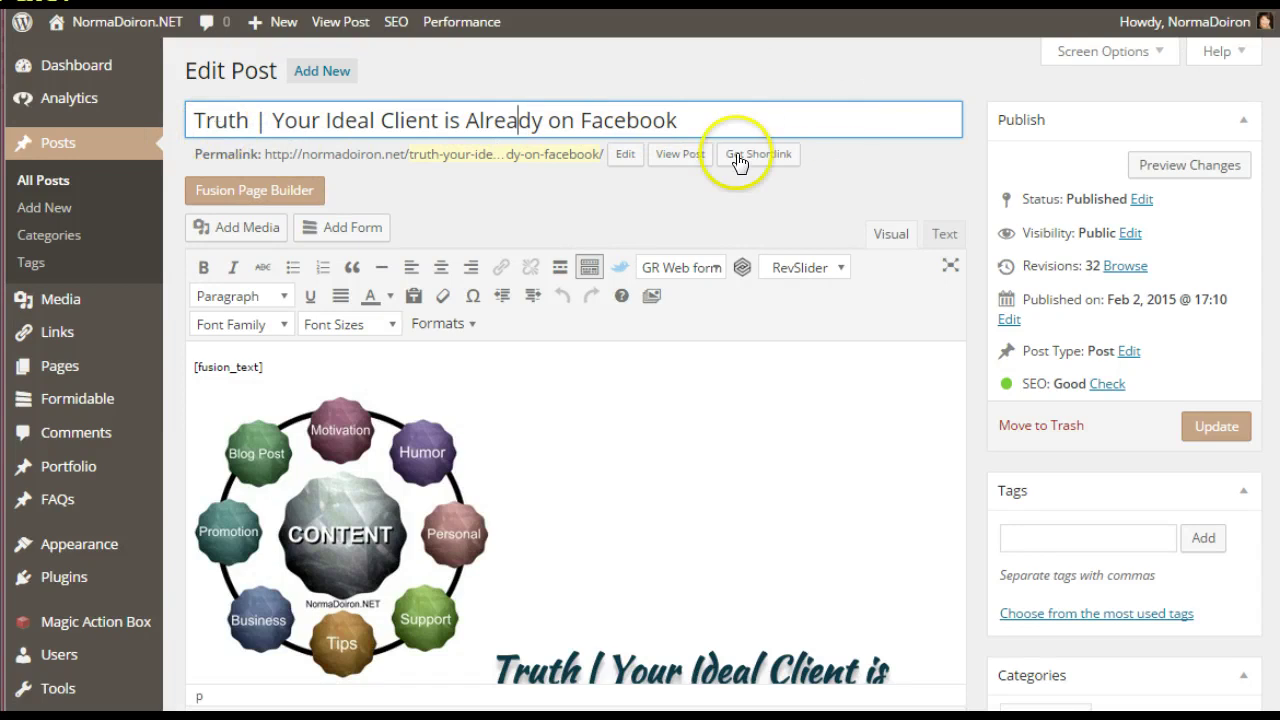
pyautogui.click(625, 154)
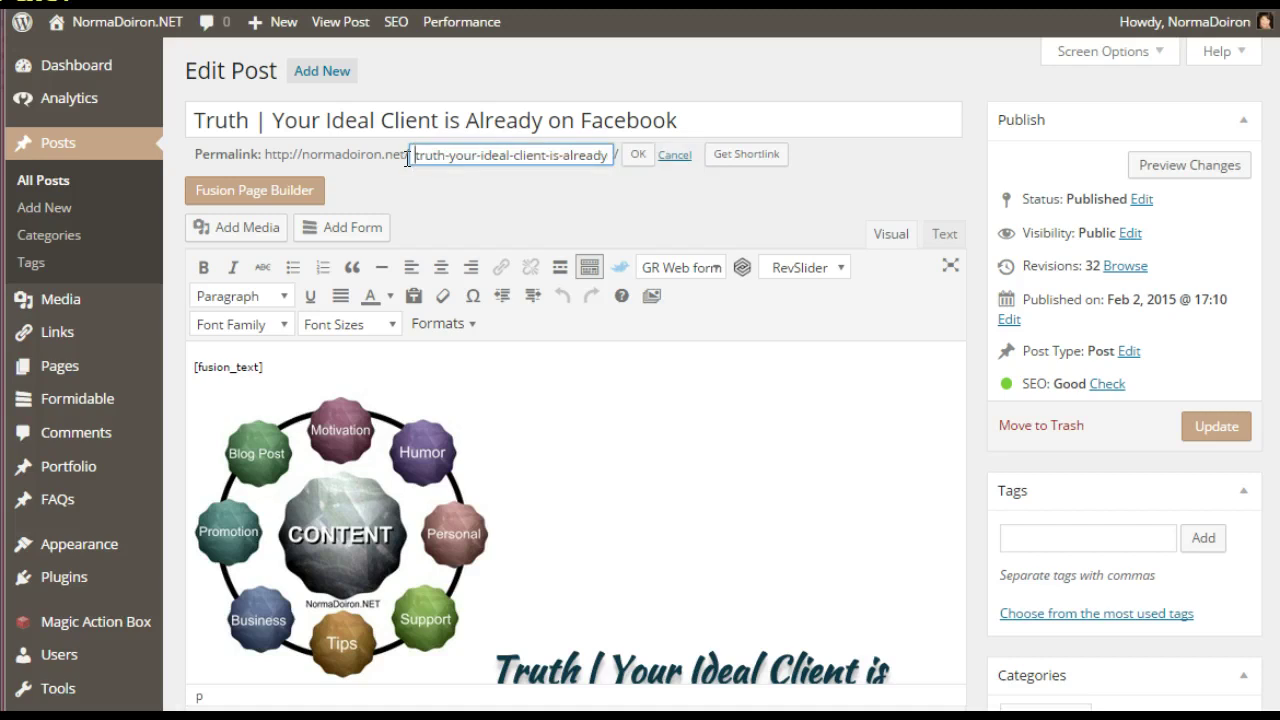
pyautogui.moveTo(407, 158)
pyautogui.mouseDown()
pyautogui.moveTo(606, 149)
pyautogui.moveTo(390, 162)
pyautogui.mouseUp()
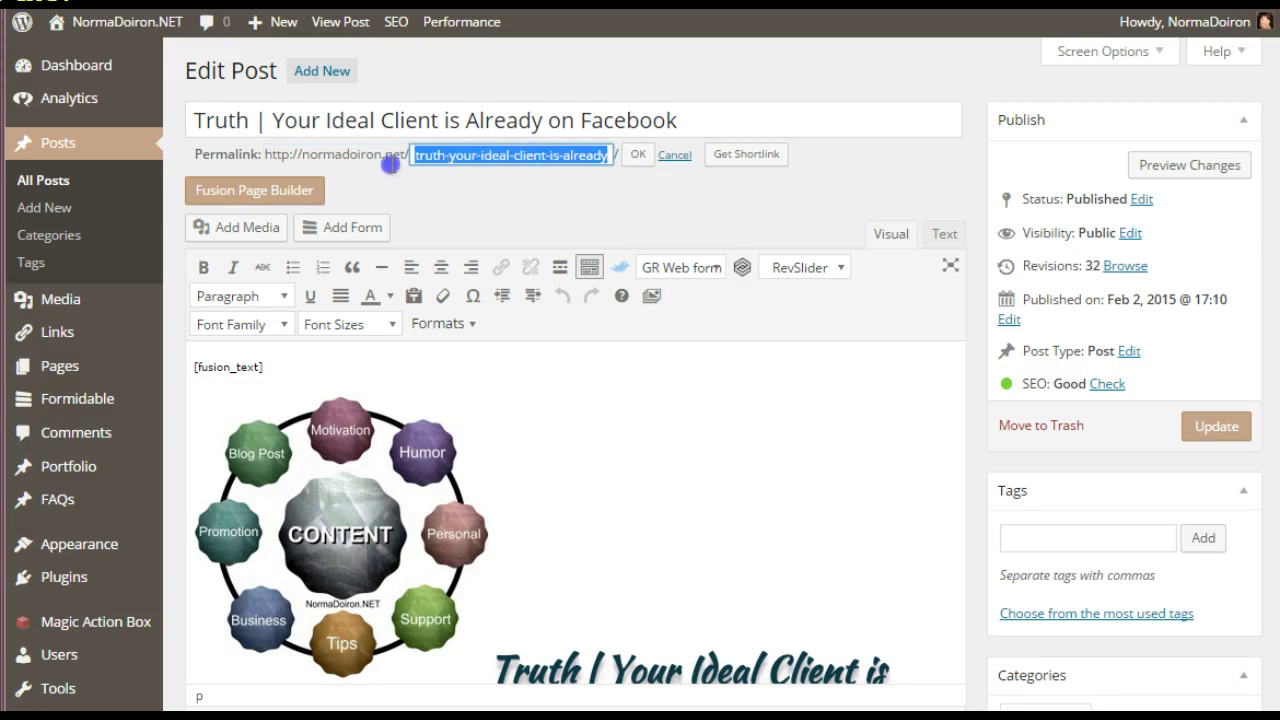
pyautogui.click(632, 157)
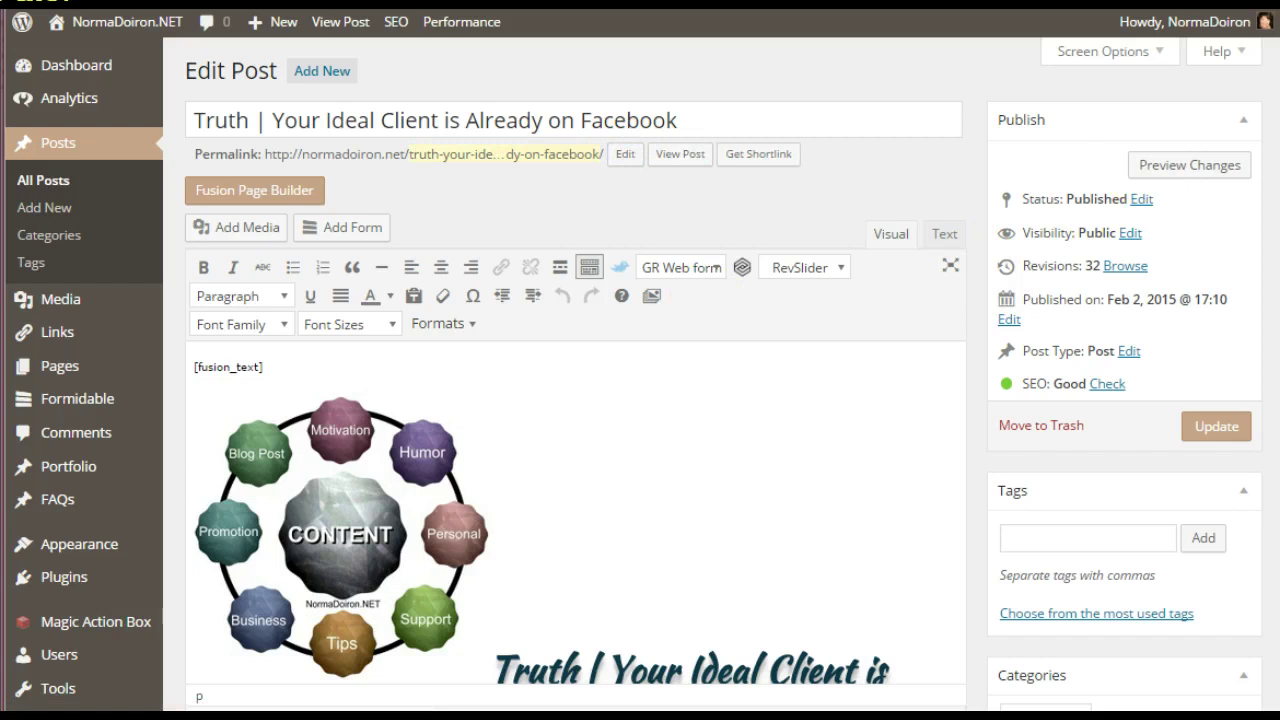
# Select the title heading inside the post body to check its wording and heading format.
pyautogui.scroll(-3, 576, 420)
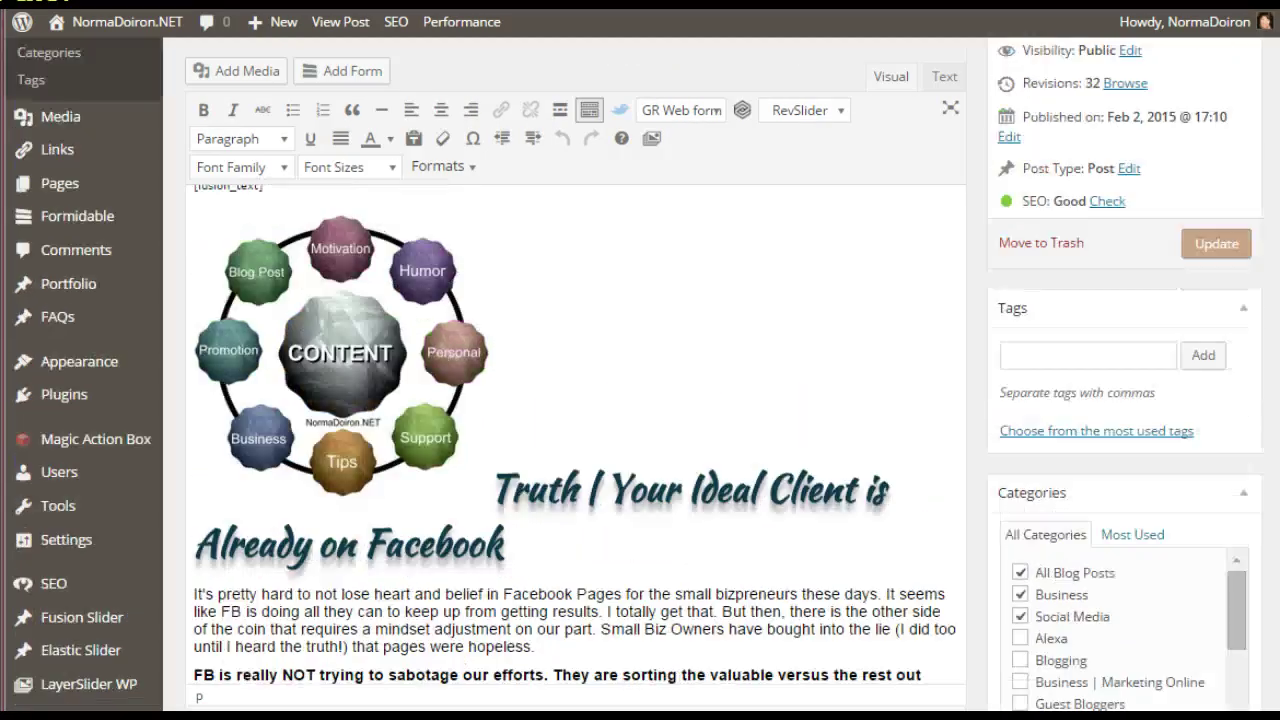
pyautogui.scroll(2, 1157, 162)
pyautogui.scroll(-5, 1157, 162)
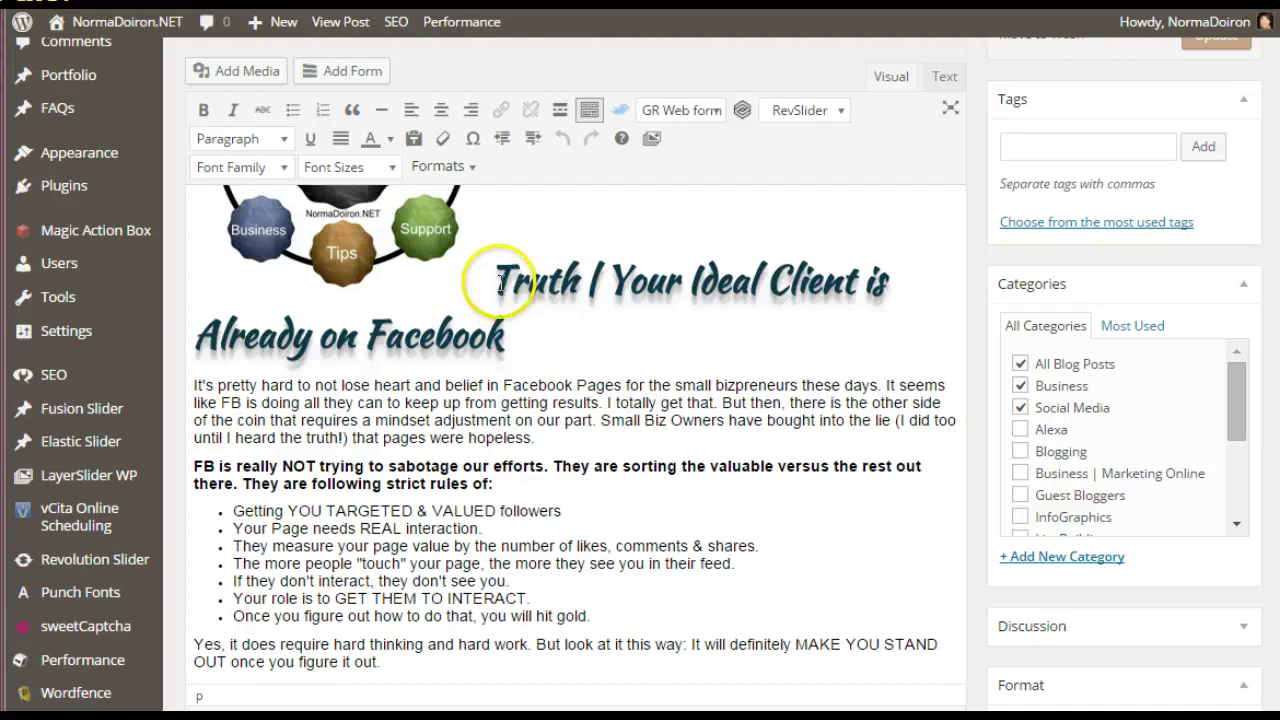
pyautogui.moveTo(492, 281); pyautogui.dragTo(541, 322)
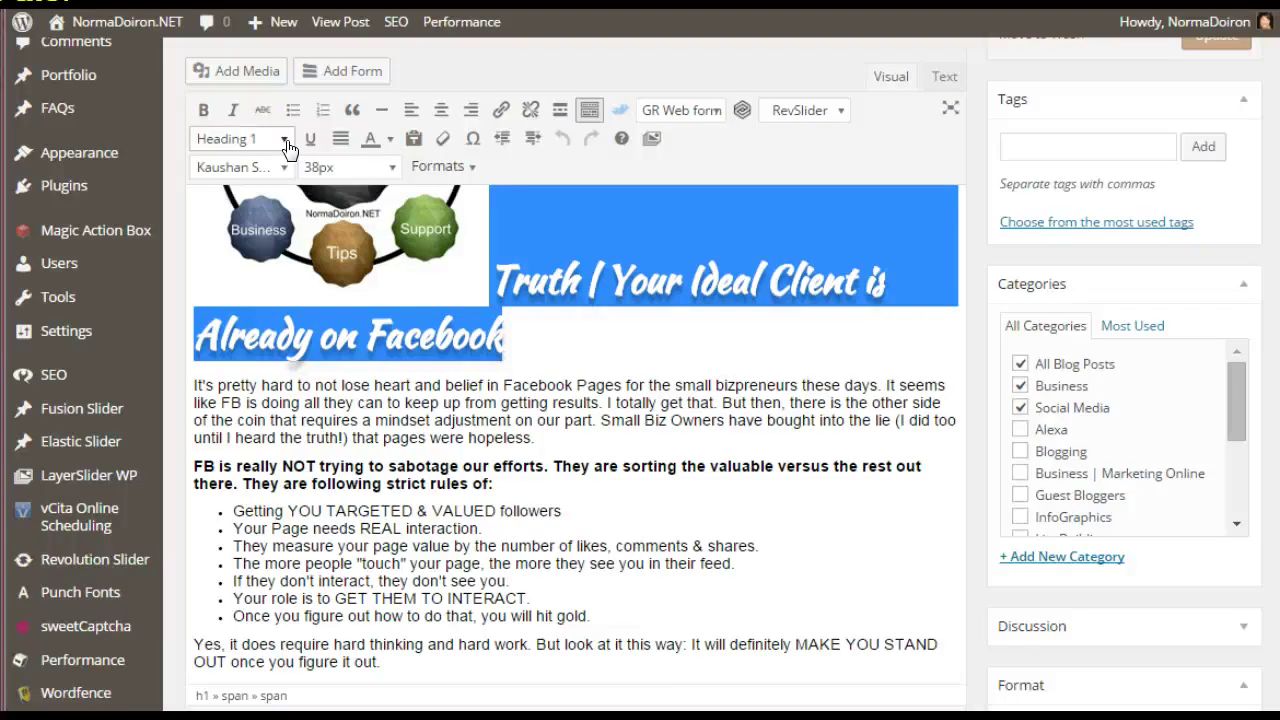
# Examine the focus keyword, its usage list and the SEO title in the post's WordPress SEO by Yoast settings.
pyautogui.scroll(-15, 1275, 205)
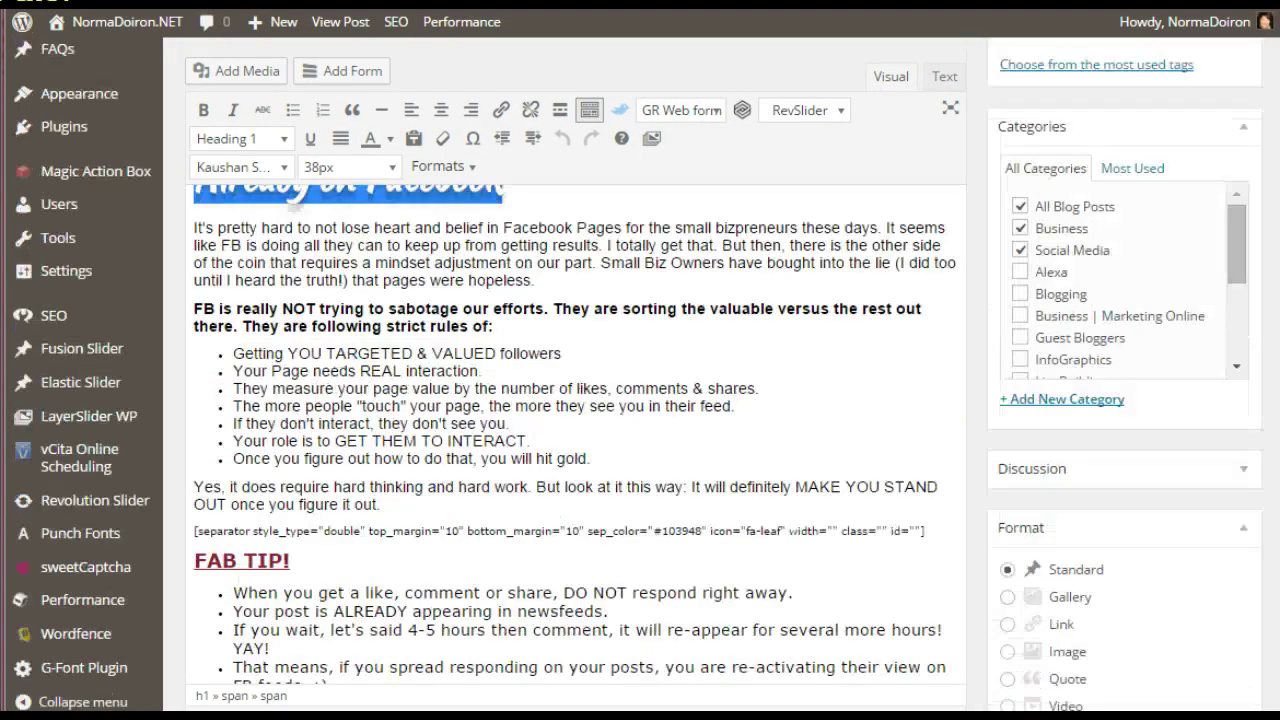
pyautogui.scroll(-15, 1275, 205)
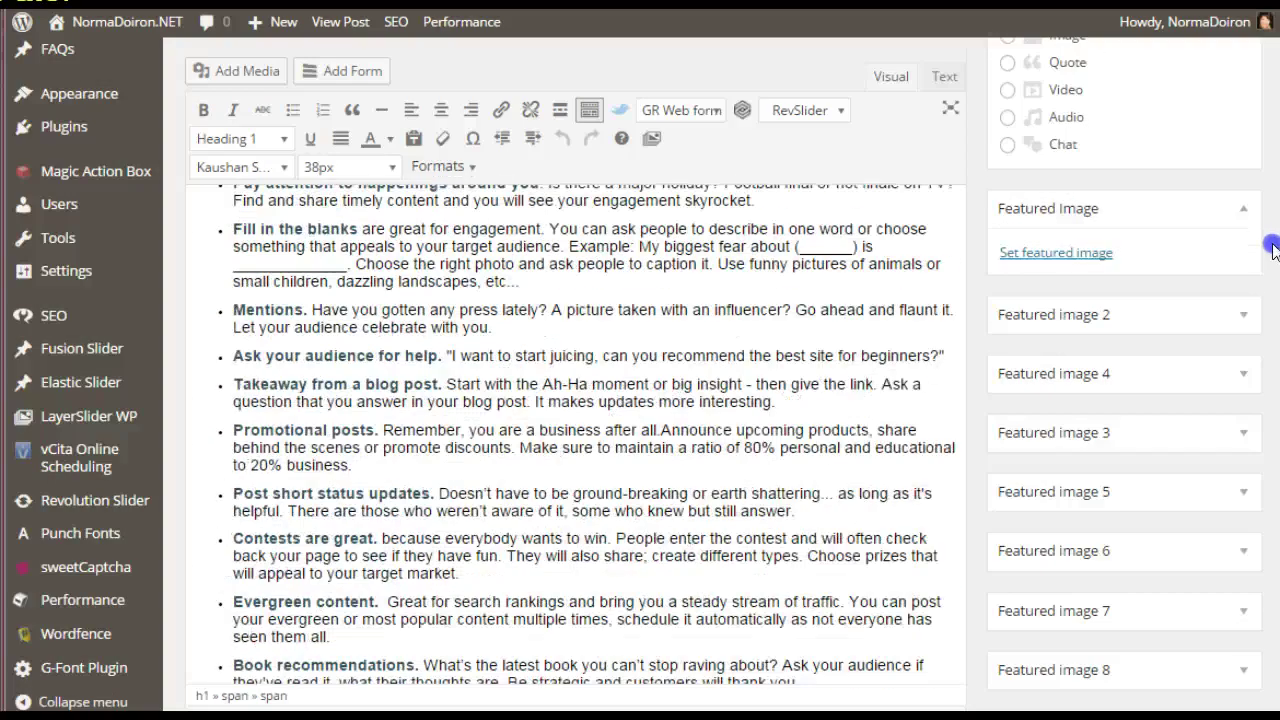
pyautogui.scroll(-10, 575, 400)
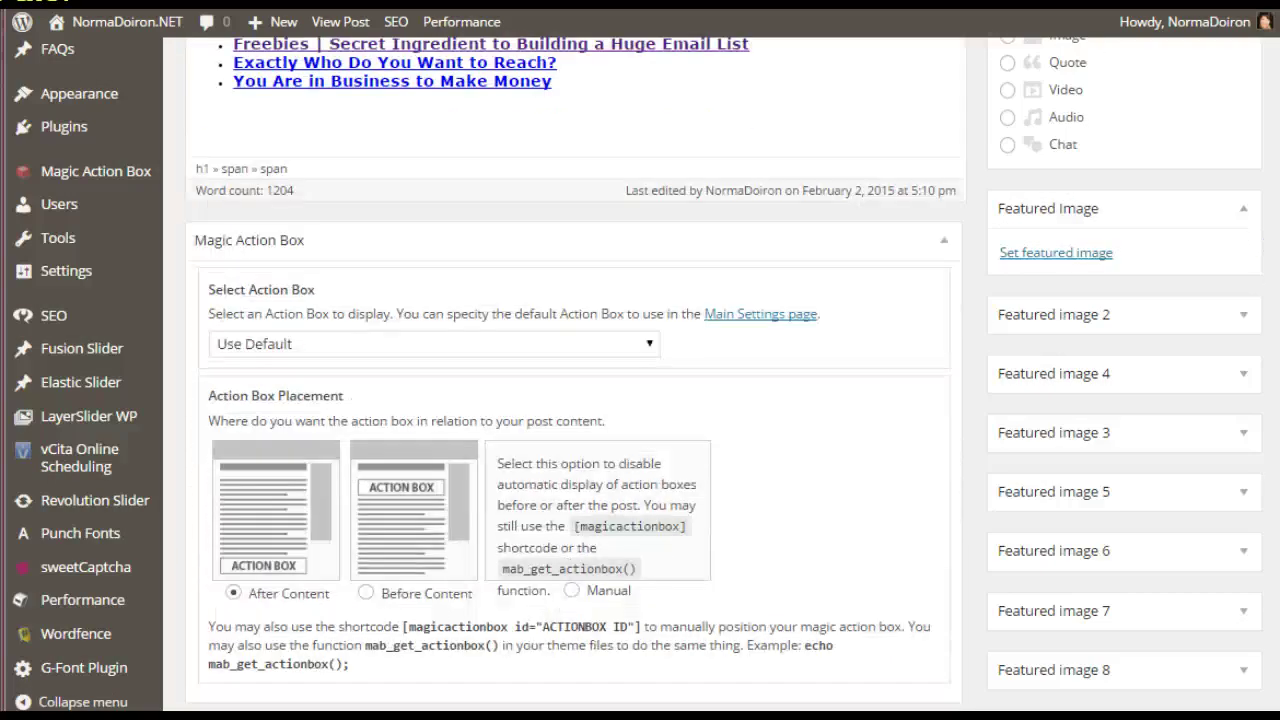
pyautogui.scroll(-1, 575, 400)
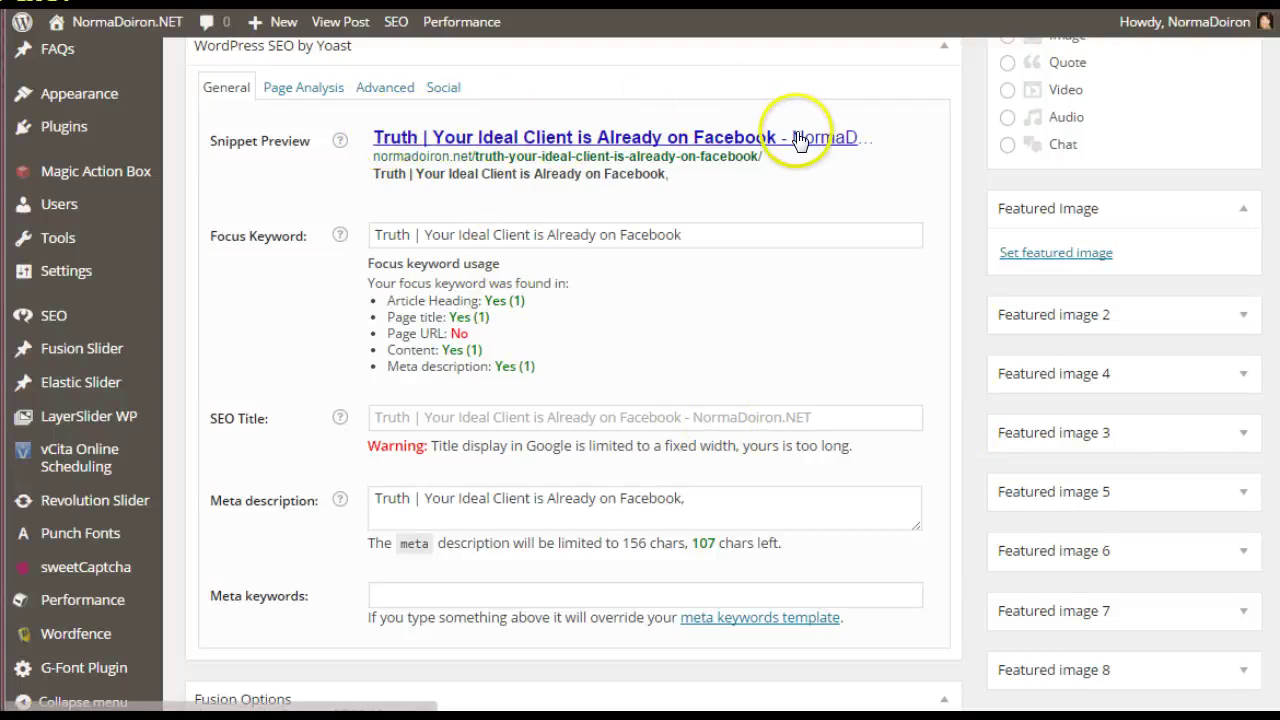
pyautogui.moveTo(688, 234); pyautogui.dragTo(369, 263)
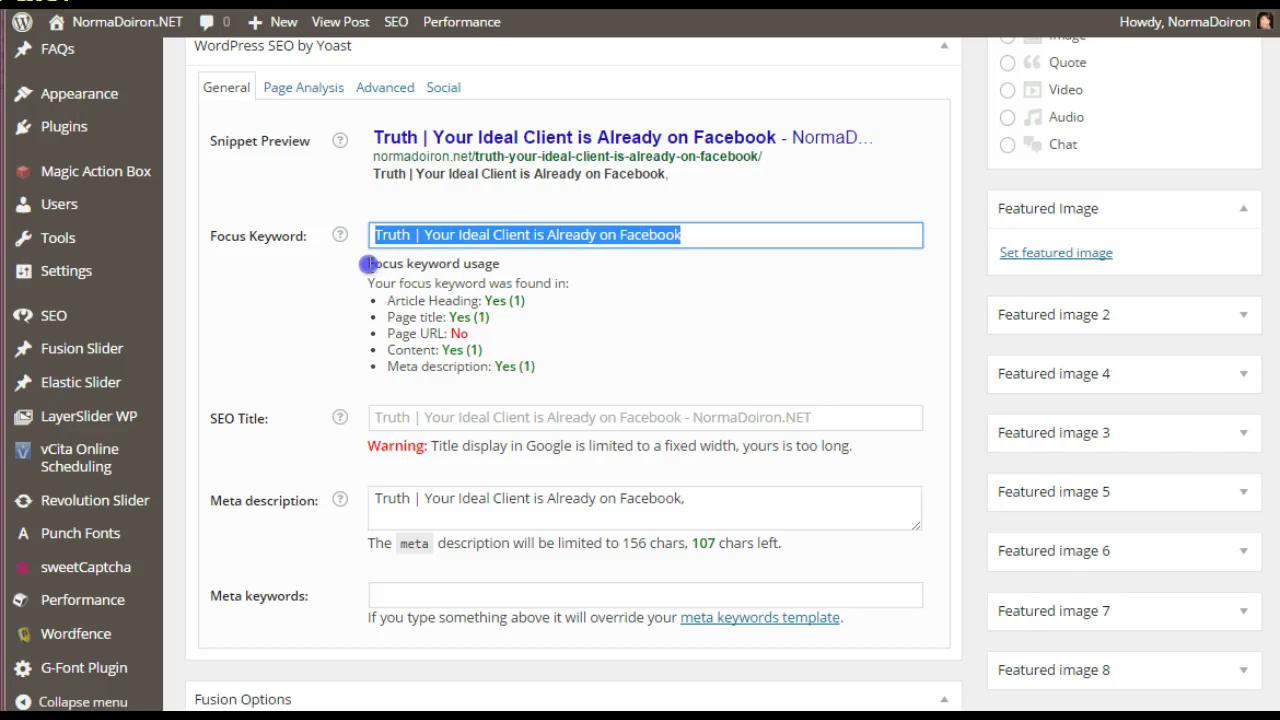
pyautogui.click(375, 417)
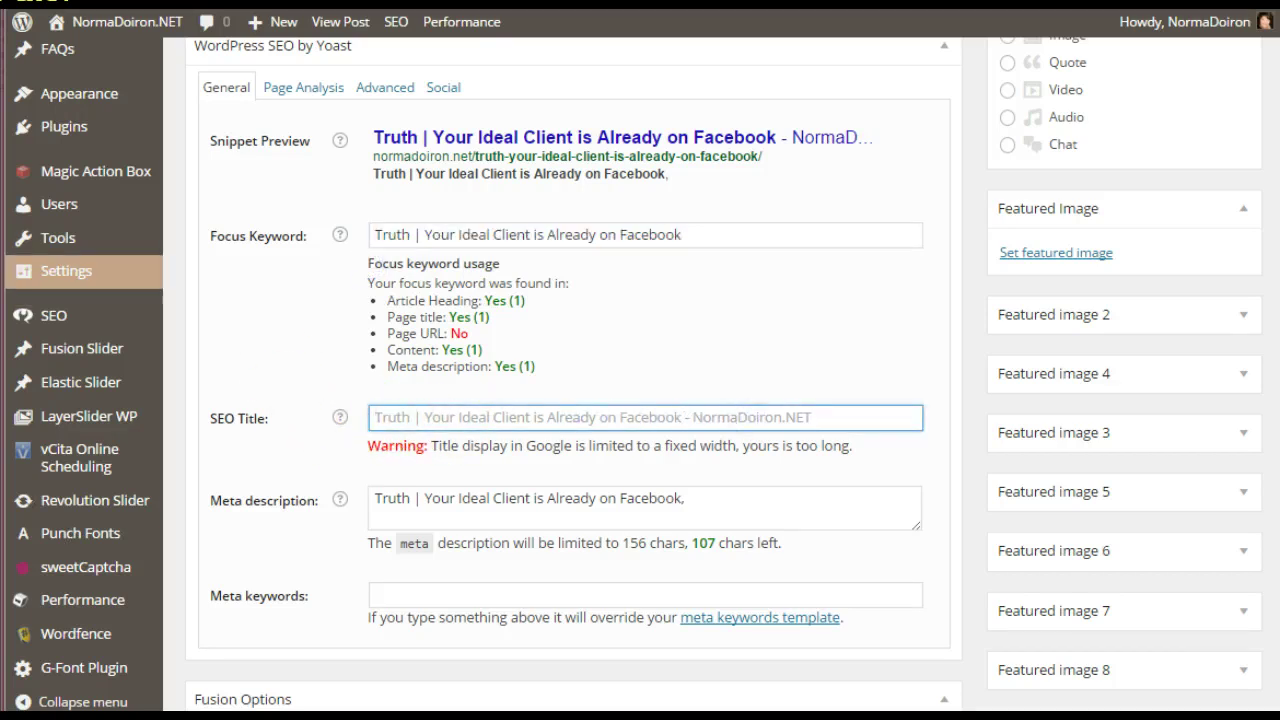
pyautogui.scroll(-2, 375, 417)
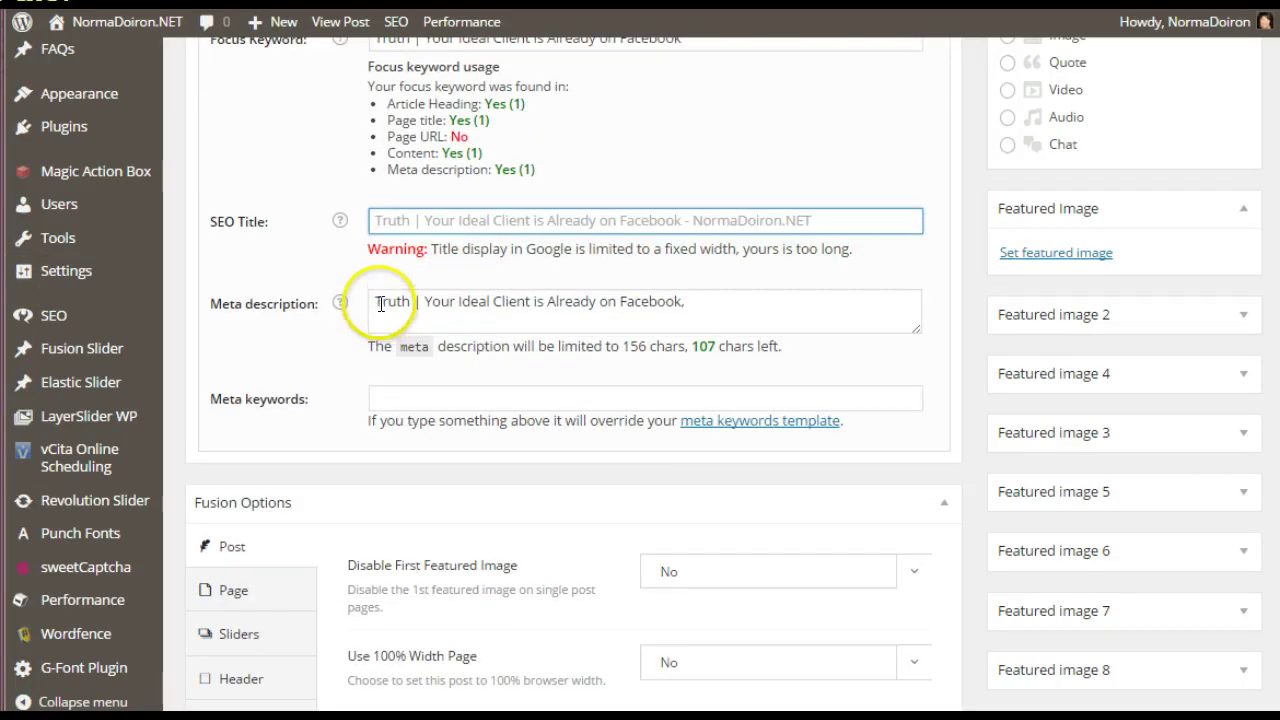
# Append "Searching for Clients on Facebook," to the end of the Yoast meta description.
pyautogui.click(695, 303)
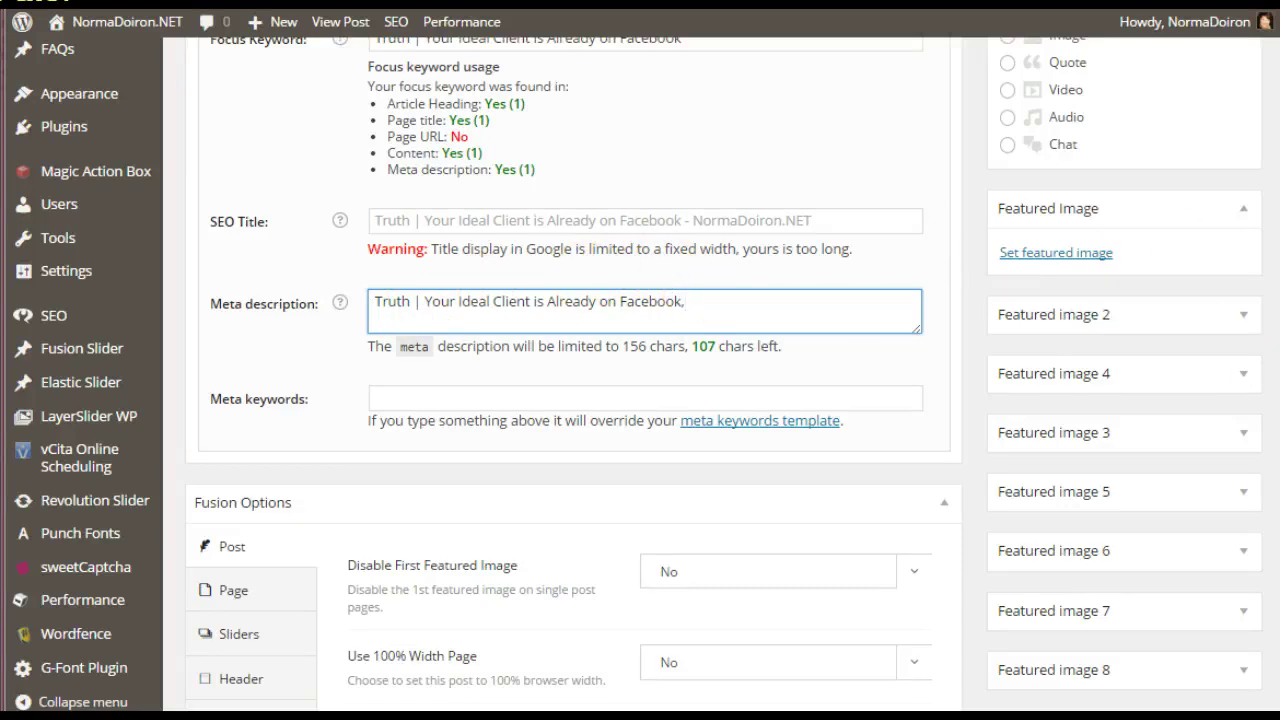
pyautogui.scroll(6, 1201, 424)
pyautogui.scroll(-1, 1201, 424)
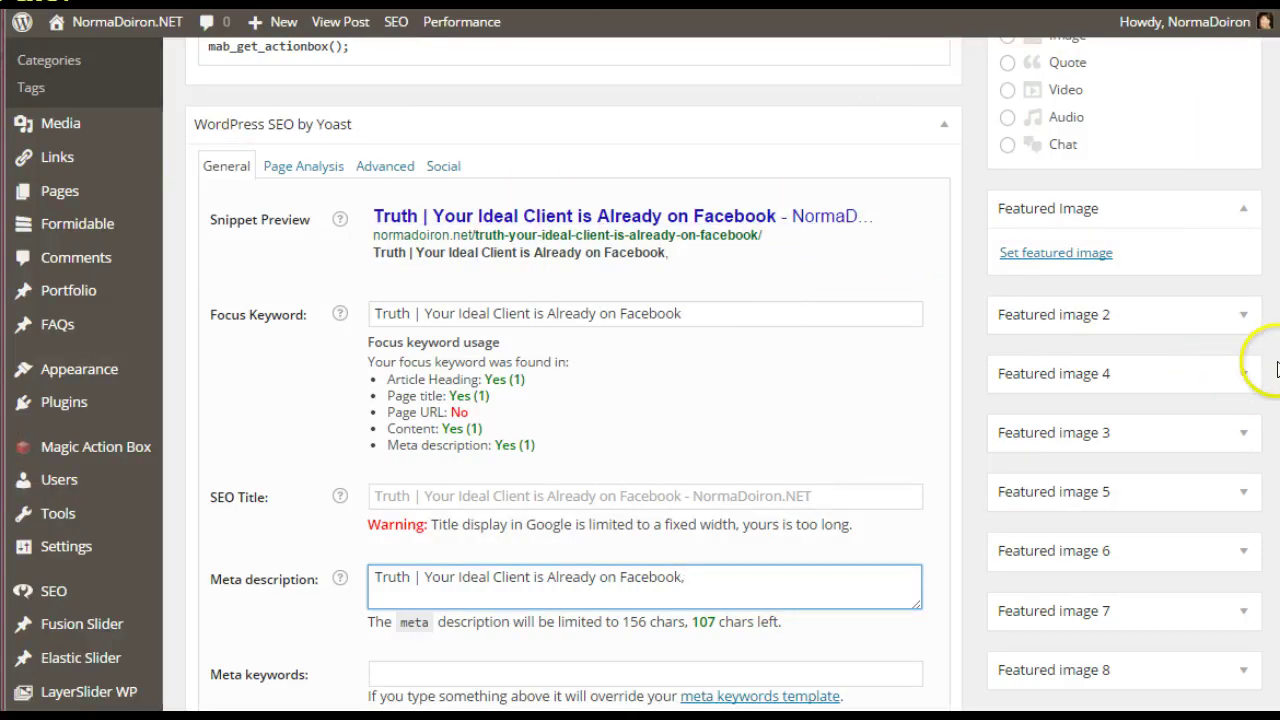
pyautogui.scroll(-1, 575, 374)
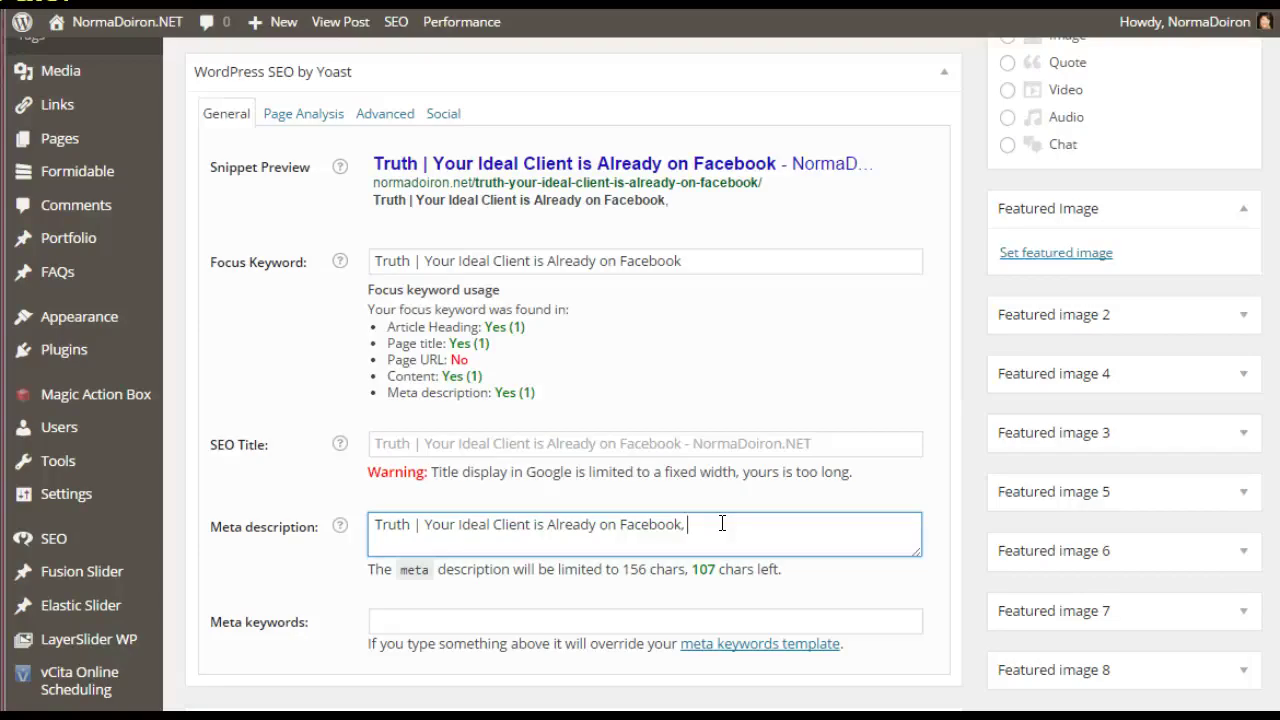
pyautogui.write('ea')
pyautogui.write('rching')
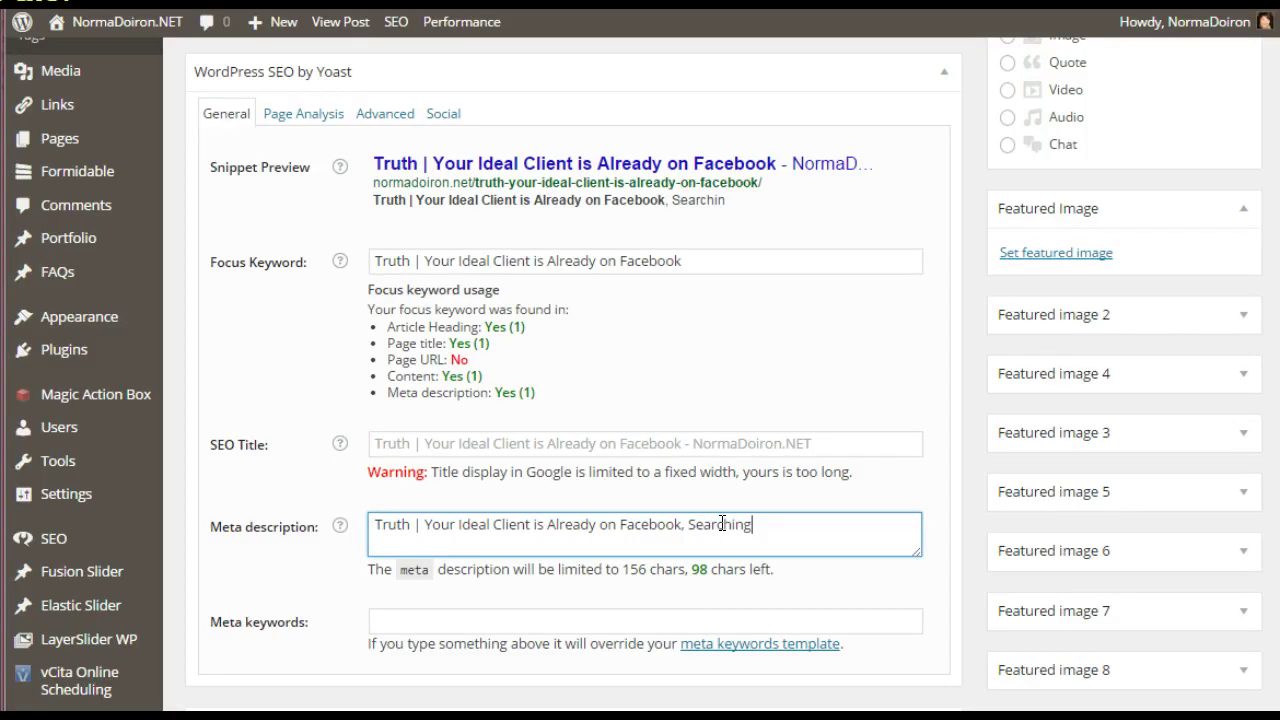
pyautogui.write(' for Clients on F')
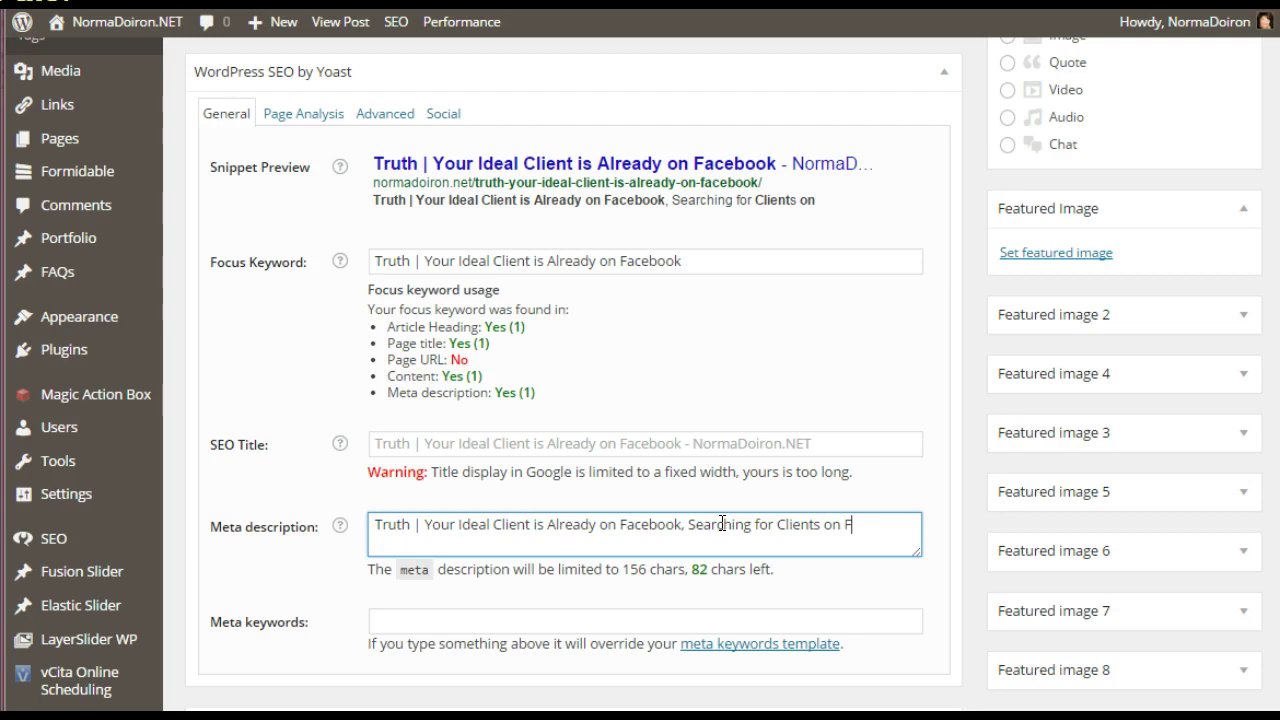
pyautogui.write('av')
pyautogui.press('BackSpace')
pyautogui.write('cebook')
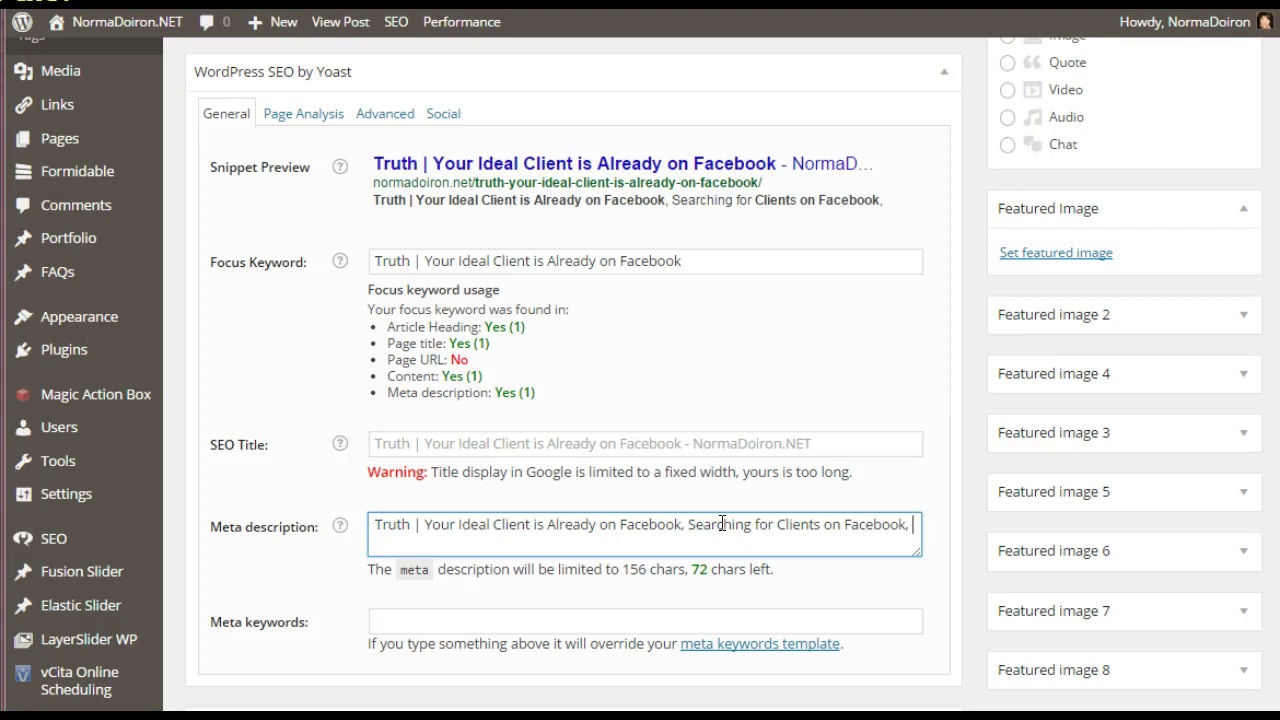
pyautogui.write(',')
# Add the phrase "How to Find Clients on Facebook," to the end of the meta description.
pyautogui.scroll(-1, 651, 320)
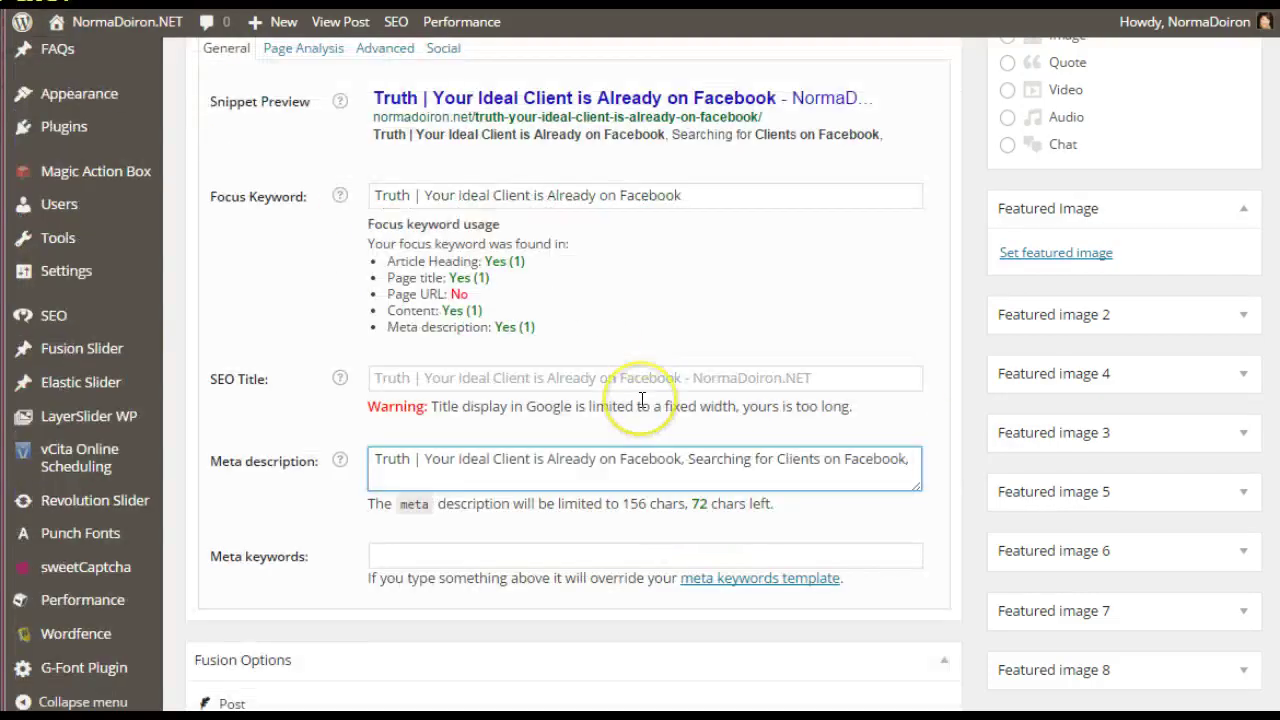
pyautogui.write('How to ')
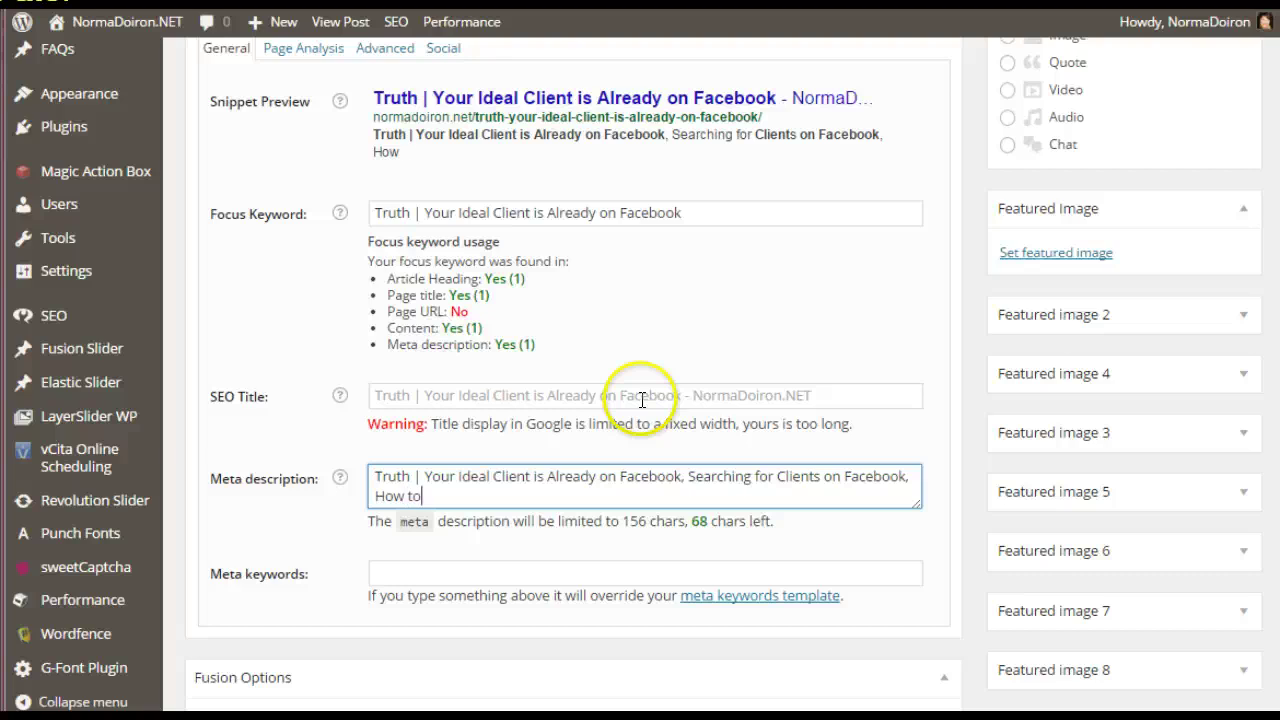
pyautogui.write('Find Cli')
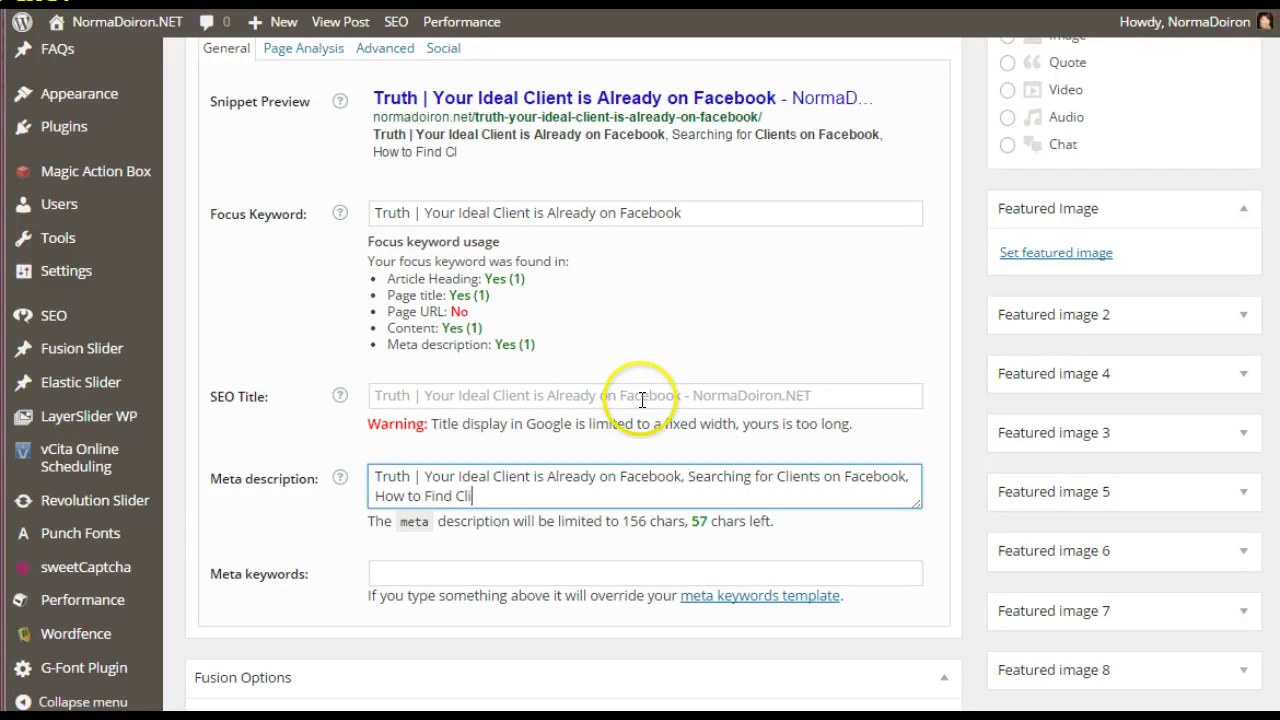
pyautogui.write('ents on ')
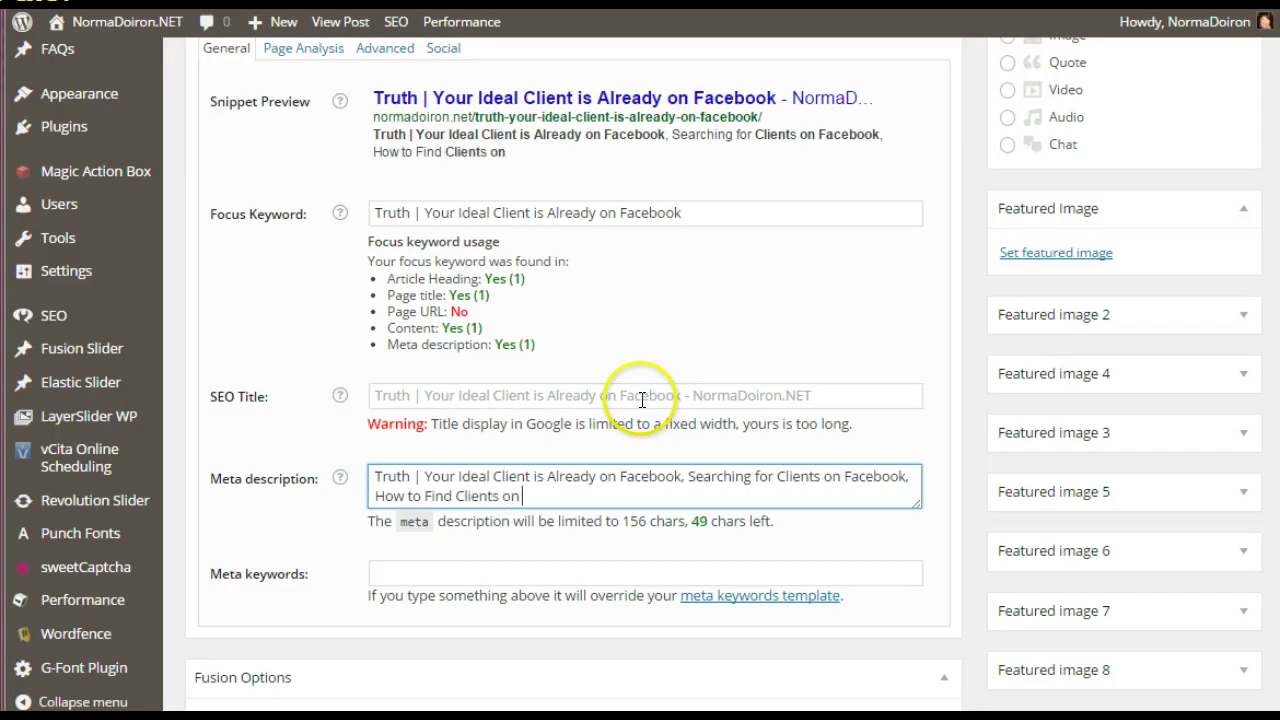
pyautogui.write('Faceb')
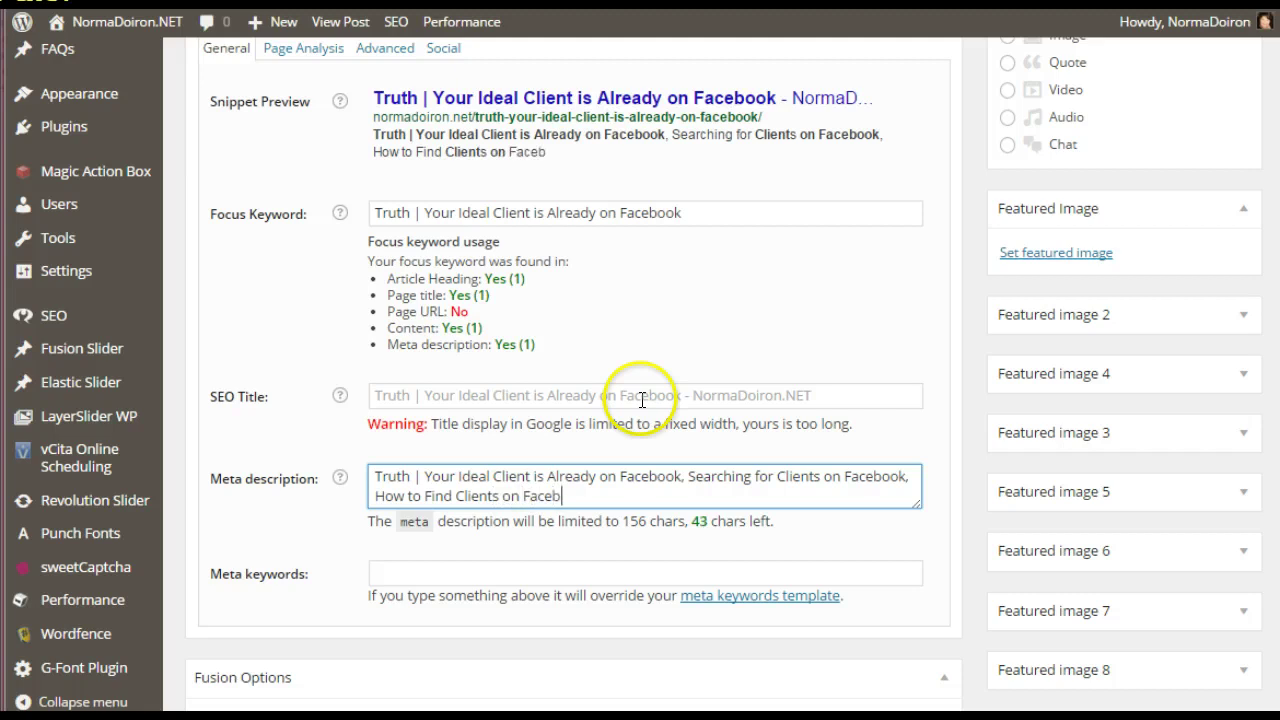
pyautogui.write('ook,')
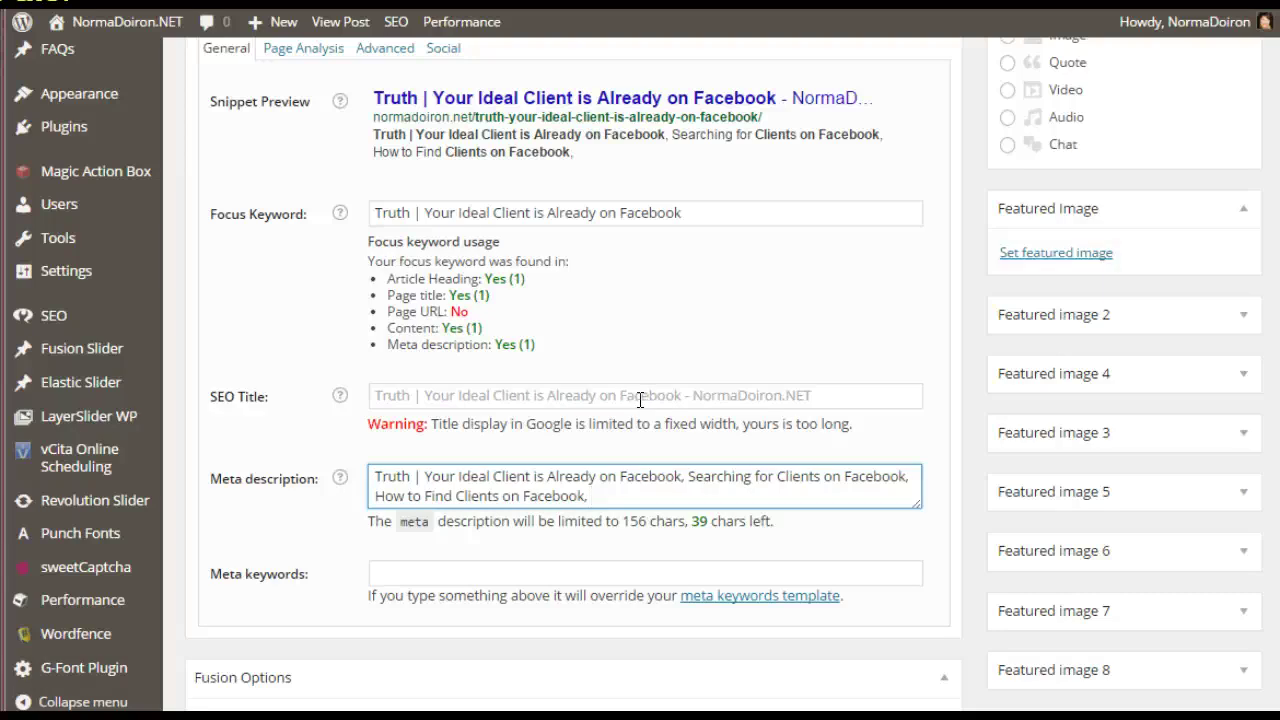
# Copy the whole meta description text and paste it into the meta keywords.
pyautogui.moveTo(606, 493); pyautogui.dragTo(368, 474)
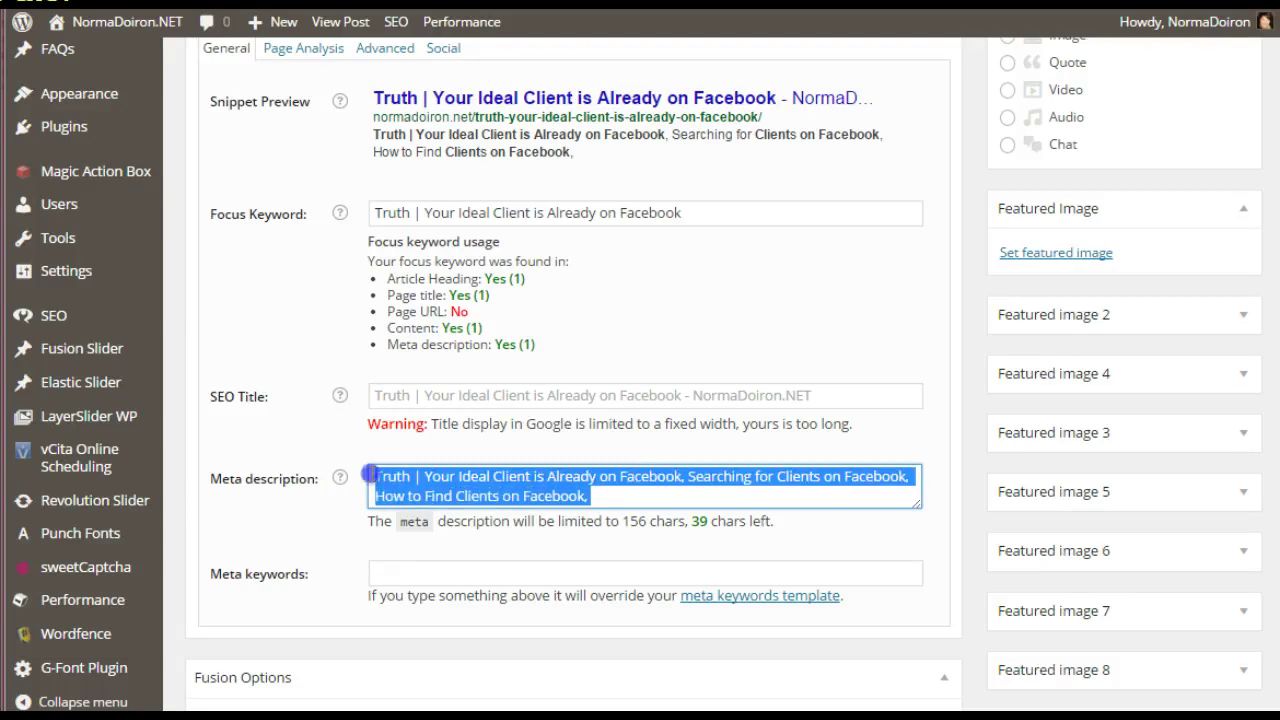
pyautogui.rightClick(420, 486)
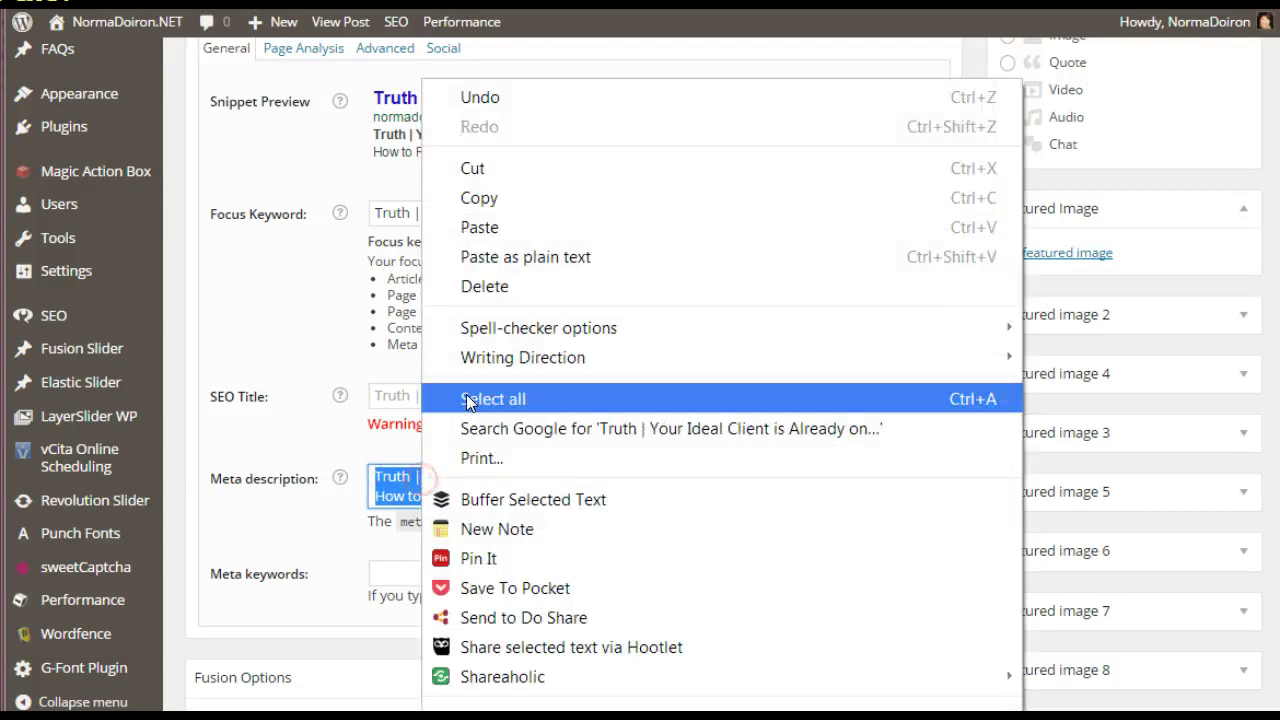
pyautogui.click(463, 205)
pyautogui.click(416, 571)
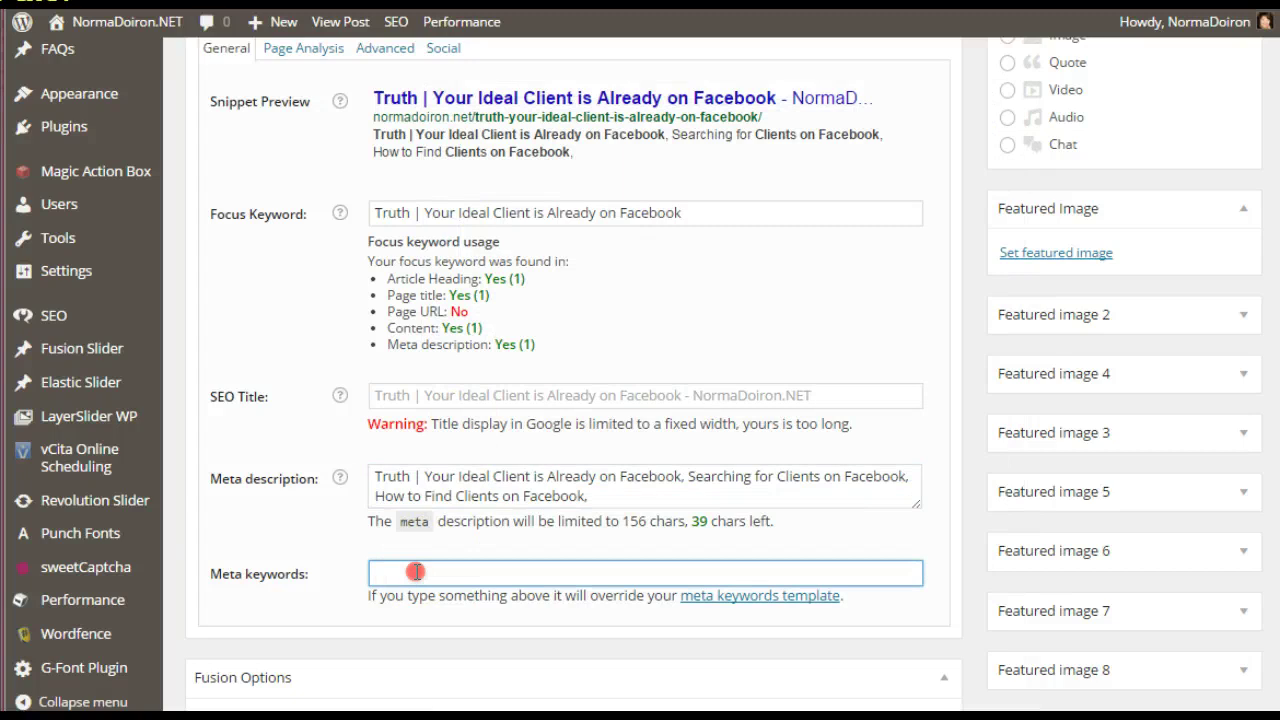
pyautogui.rightClick(416, 571)
pyautogui.click(474, 211)
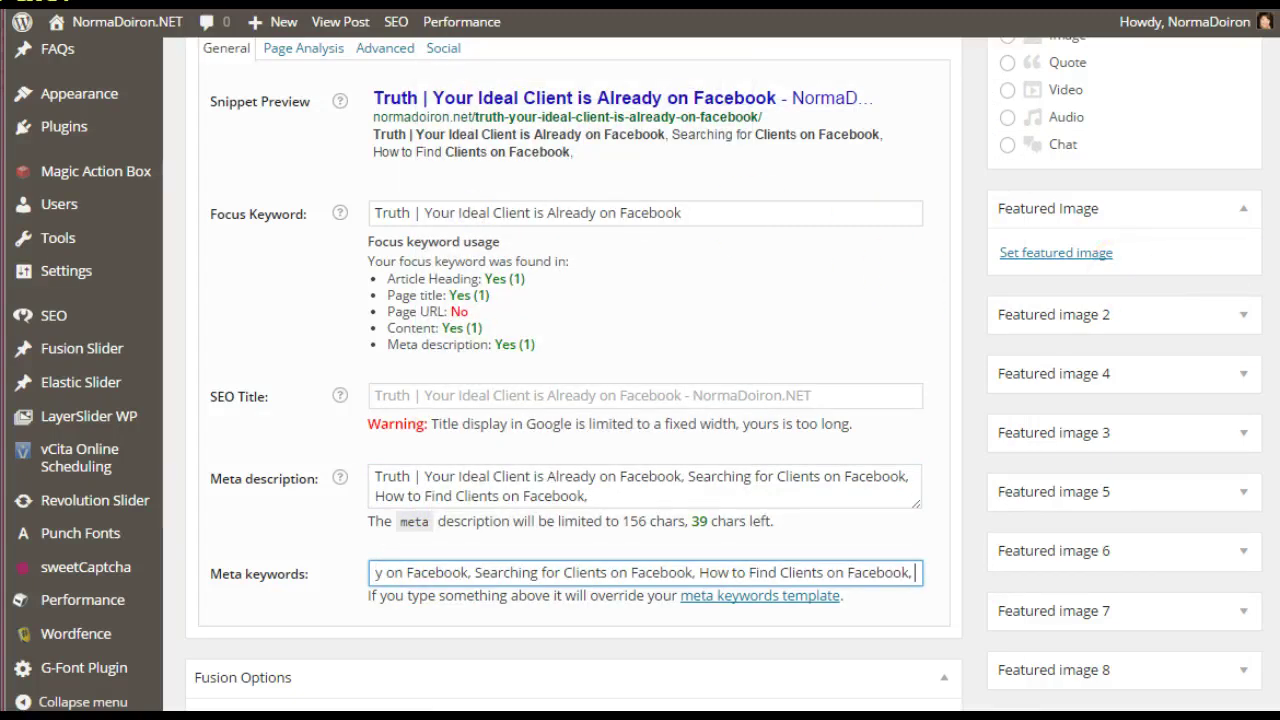
pyautogui.scroll(15, 575, 380)
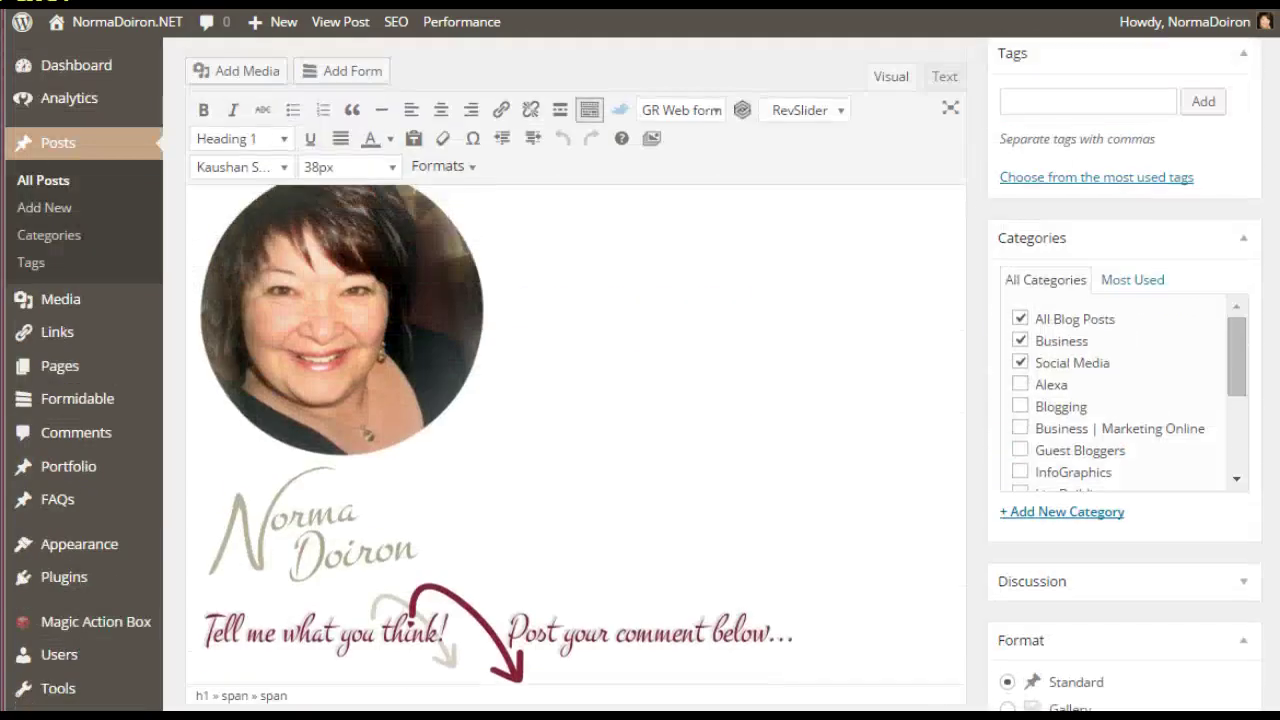
# Paste the copied keyword phrases into the post's tags, add them, and update the post.
pyautogui.scroll(5, 713, 377)
pyautogui.click(1091, 307)
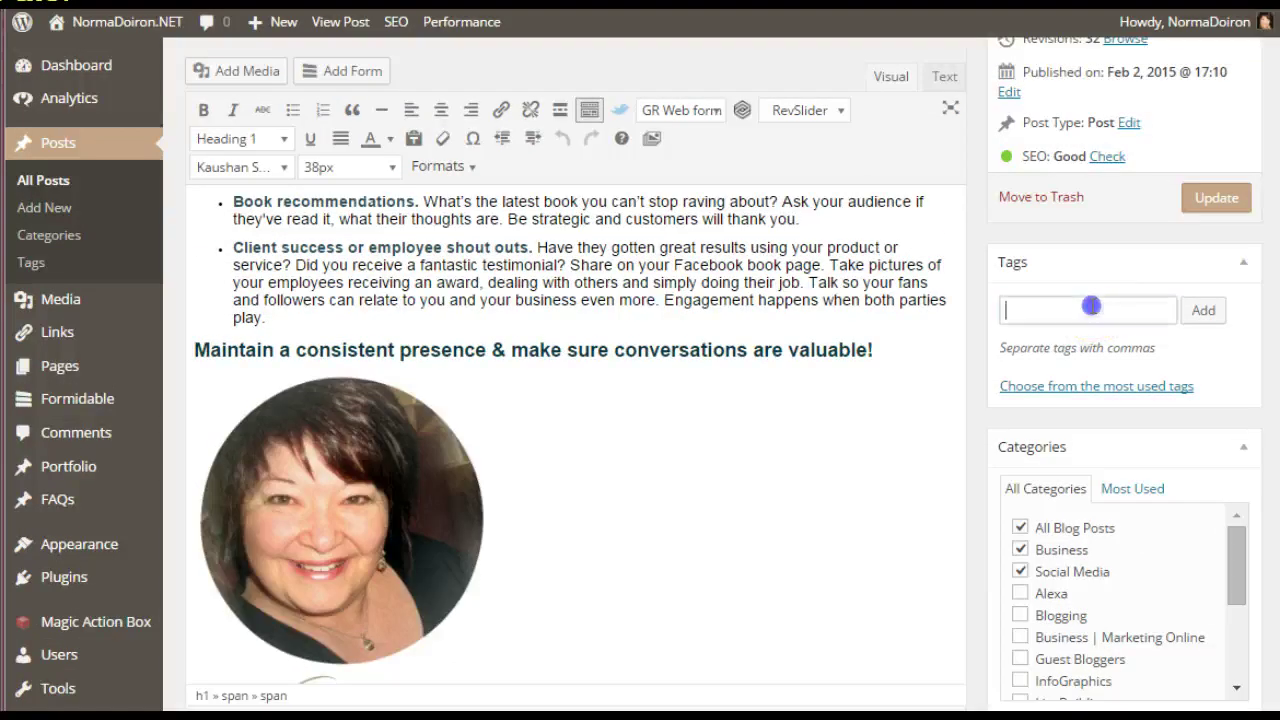
pyautogui.rightClick(1090, 305)
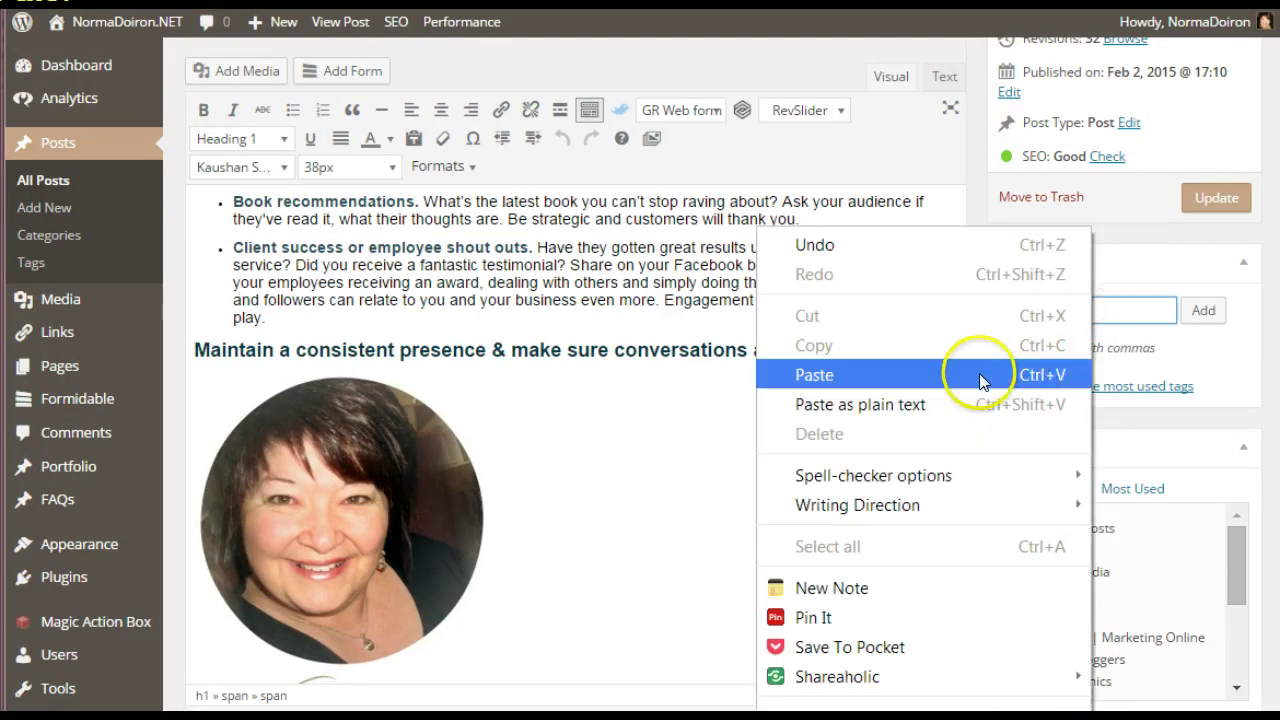
pyautogui.click(979, 374)
pyautogui.click(1202, 311)
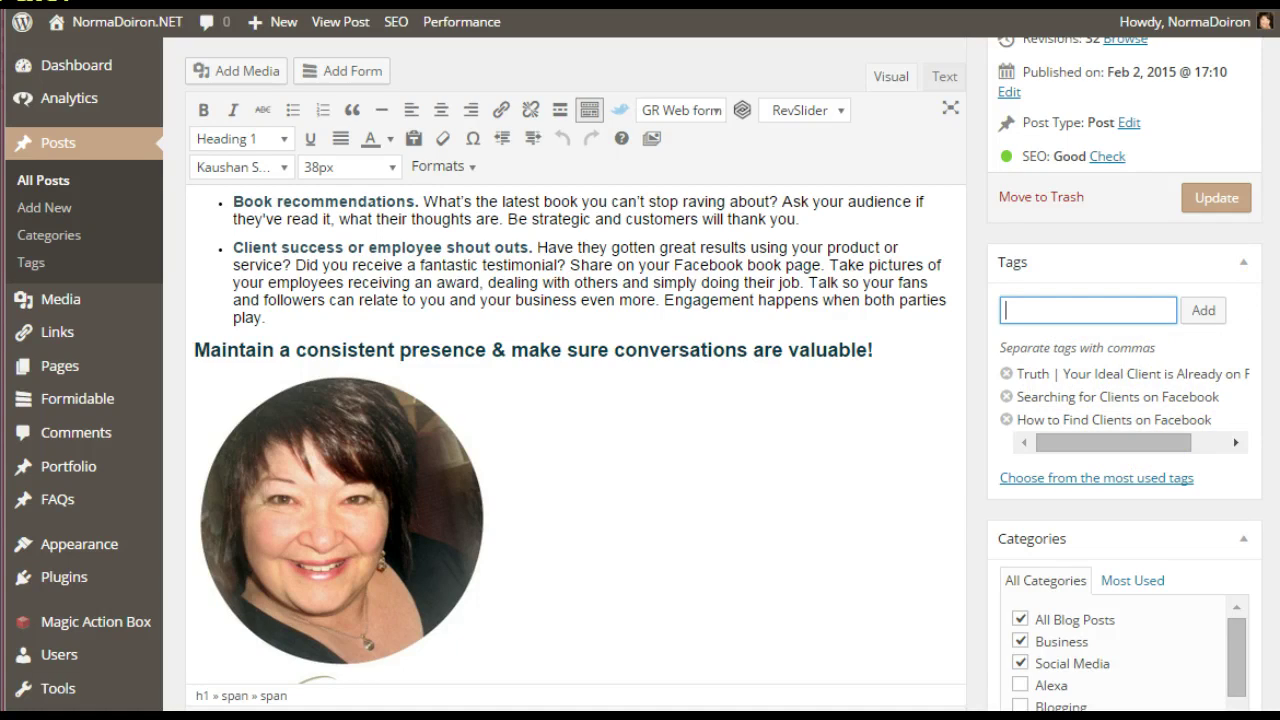
pyautogui.click(1225, 198)
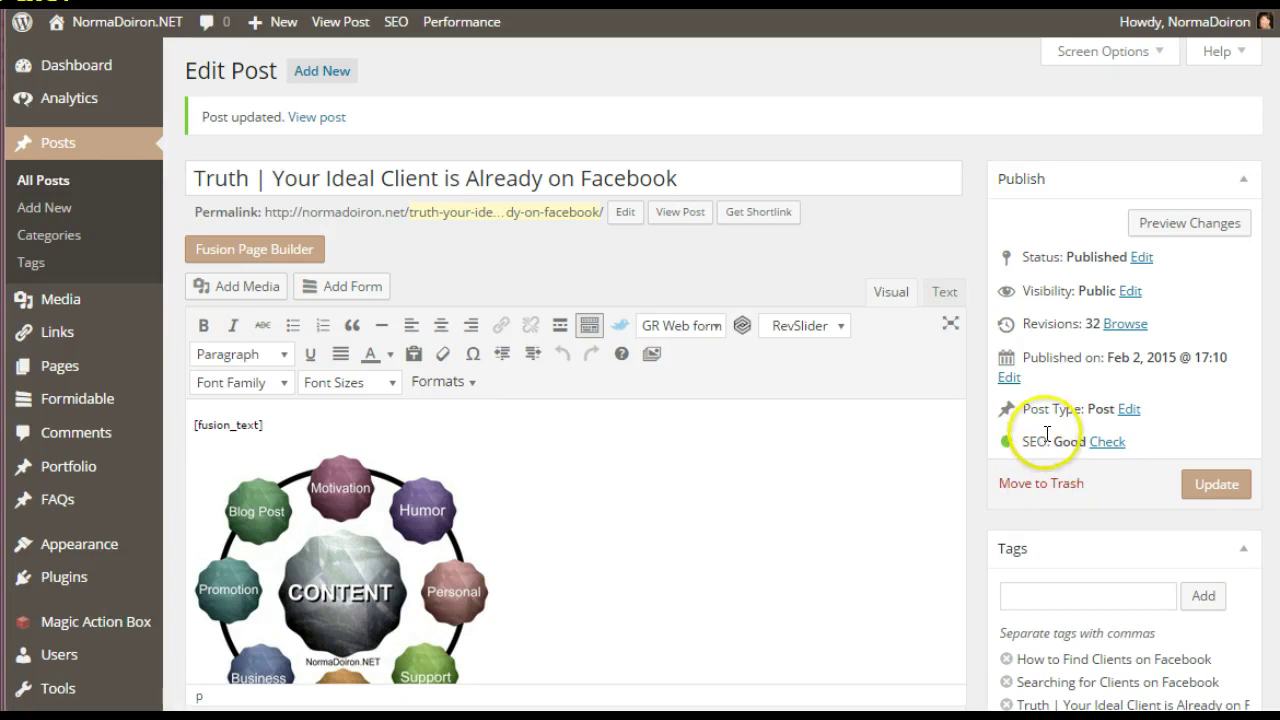
# Check the updated post's SEO rating, then review the focus keyword usage in the general Yoast settings.
pyautogui.moveTo(1046, 432); pyautogui.dragTo(1000, 442)
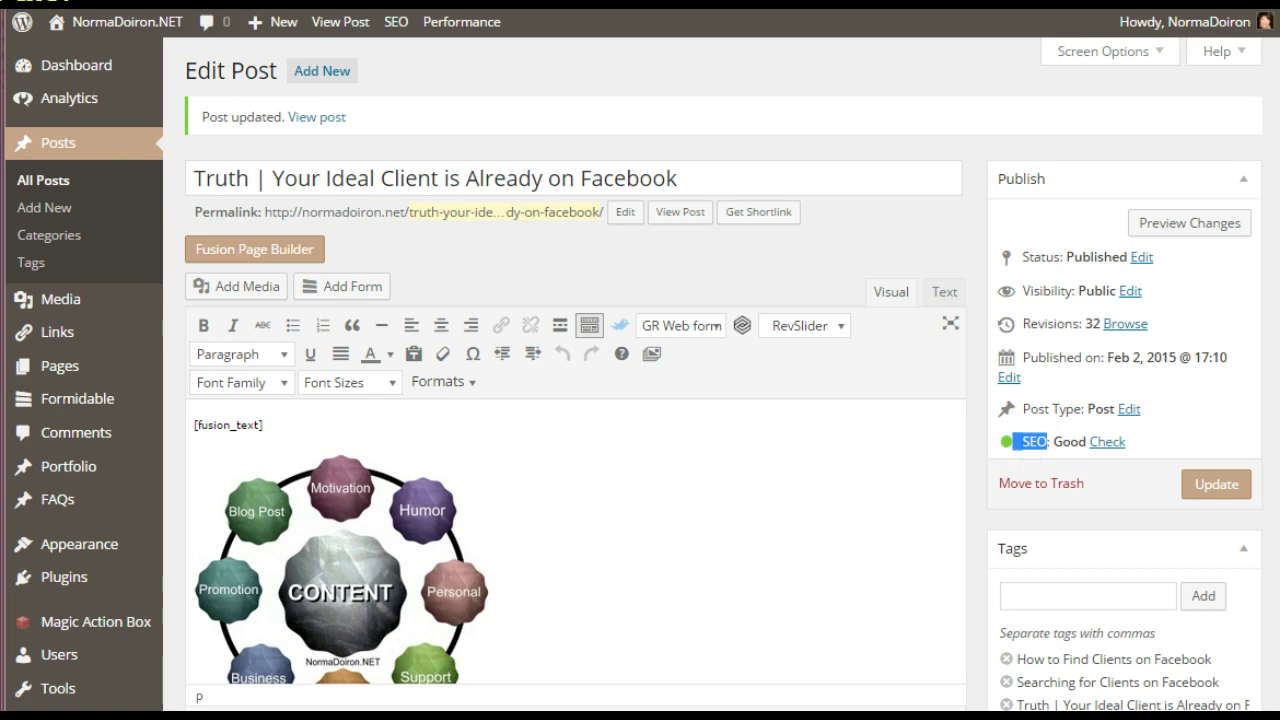
pyautogui.scroll(-12, 575, 420)
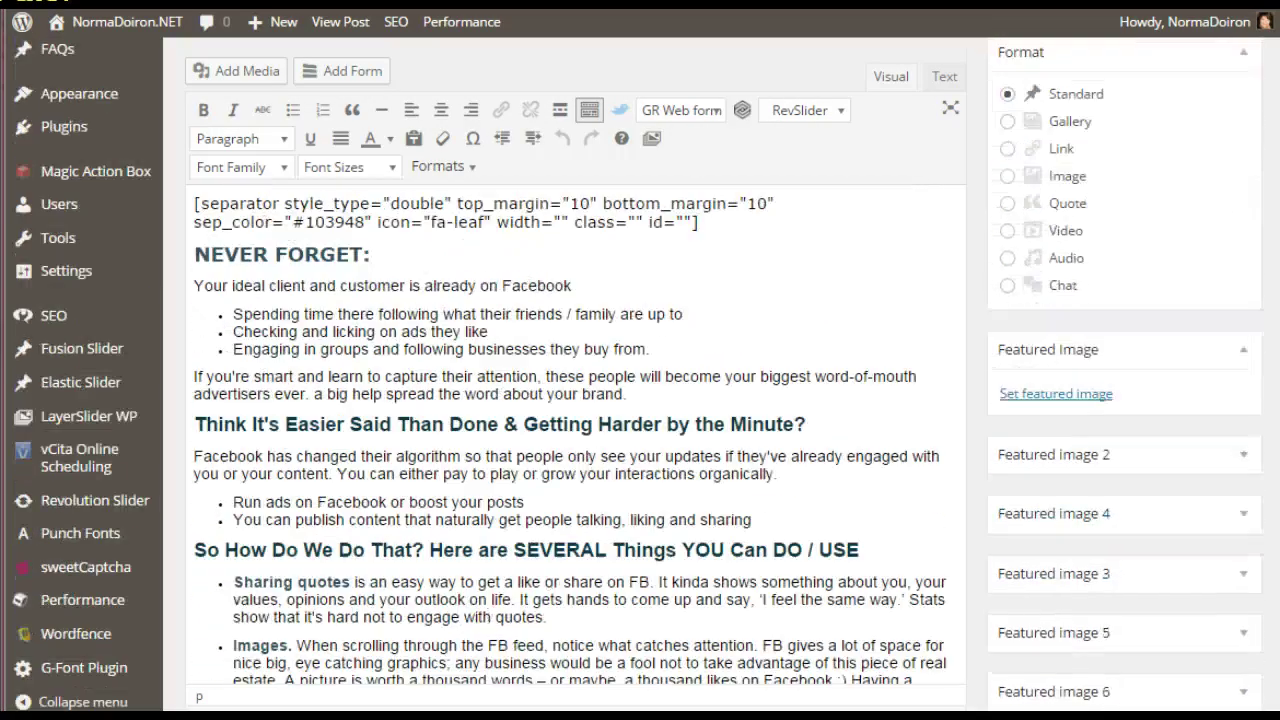
pyautogui.scroll(-15, 575, 420)
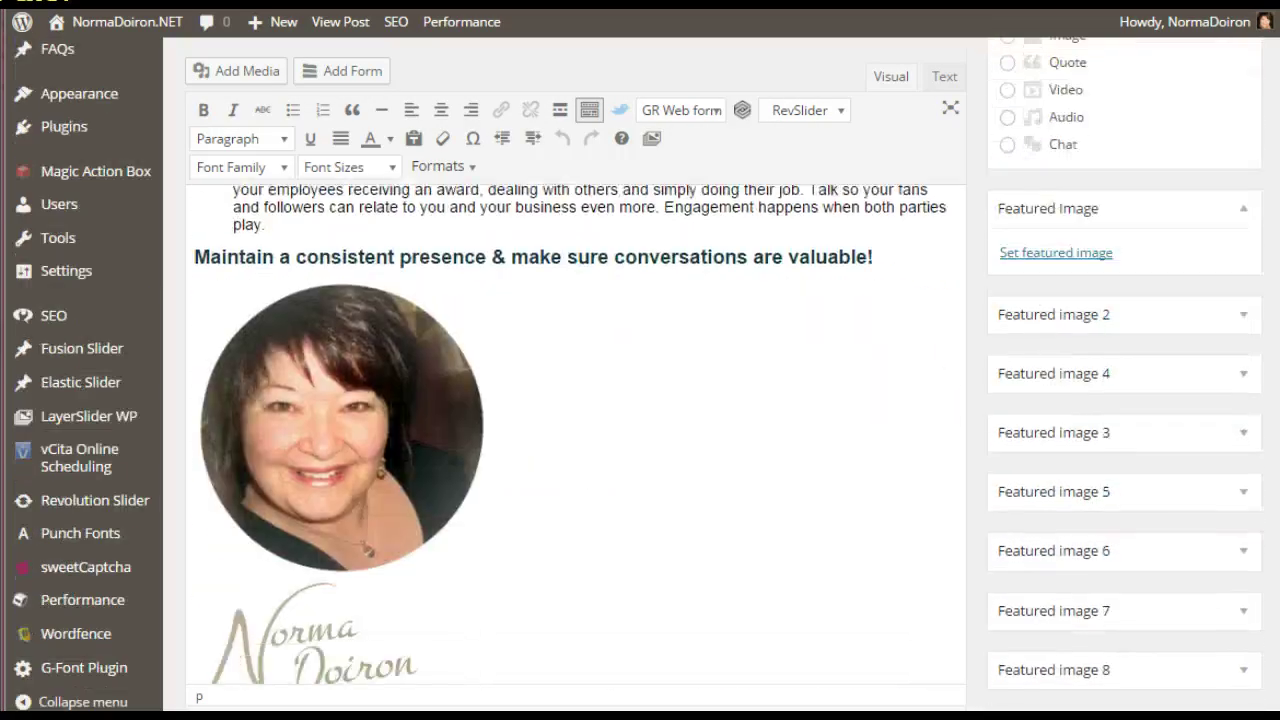
pyautogui.scroll(-5, 575, 430)
pyautogui.scroll(-7, 574, 372)
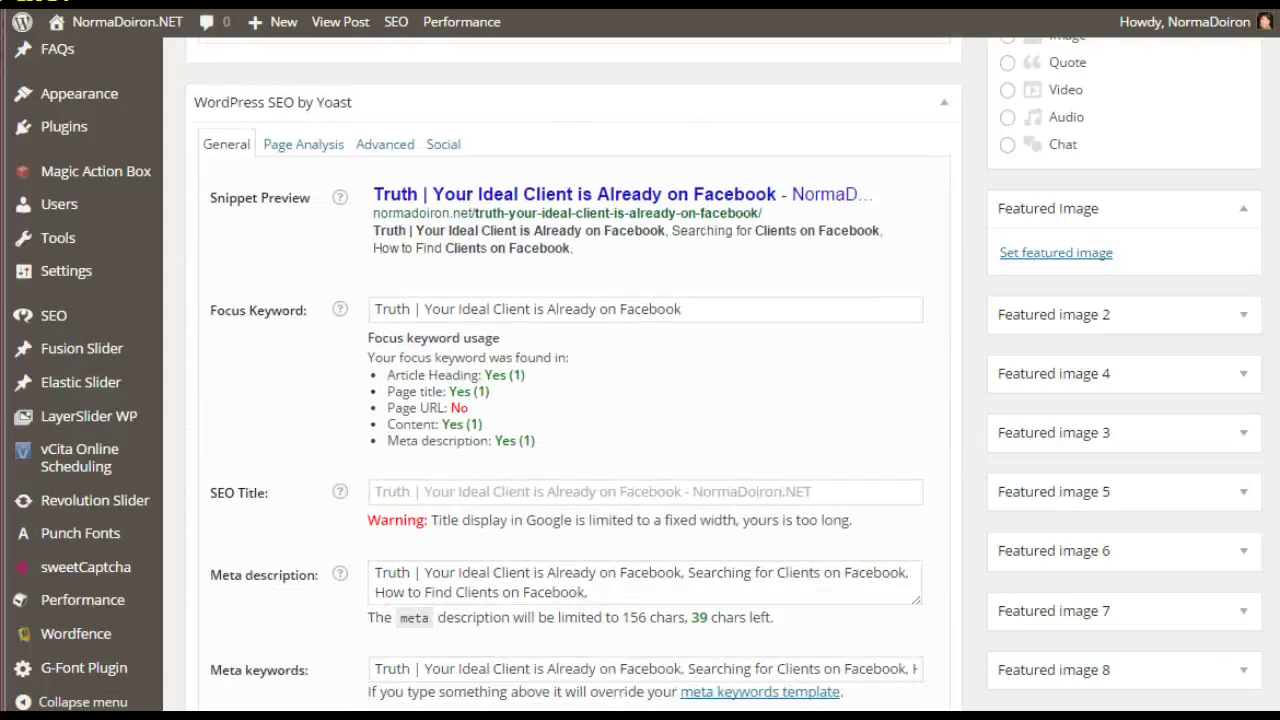
pyautogui.scroll(-1, 1171, 449)
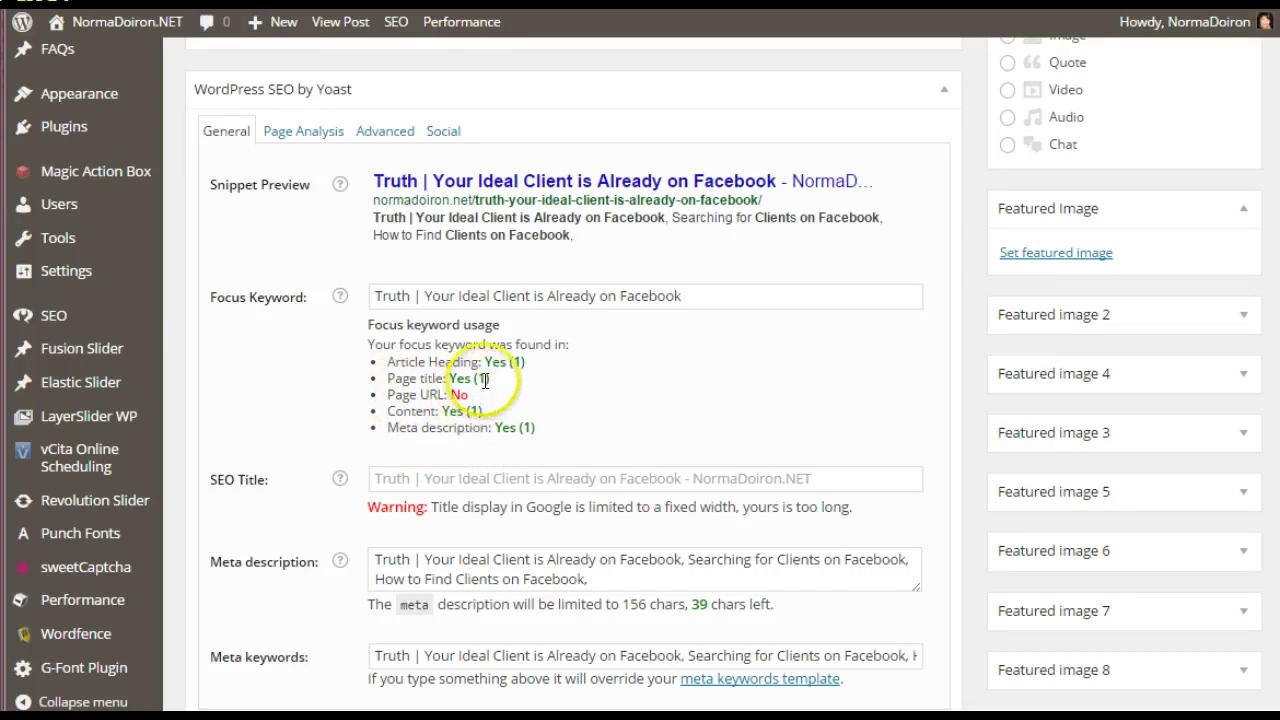
# Examine the Yoast page analysis of the post alongside its overall SEO rating in the publishing details.
pyautogui.click(308, 134)
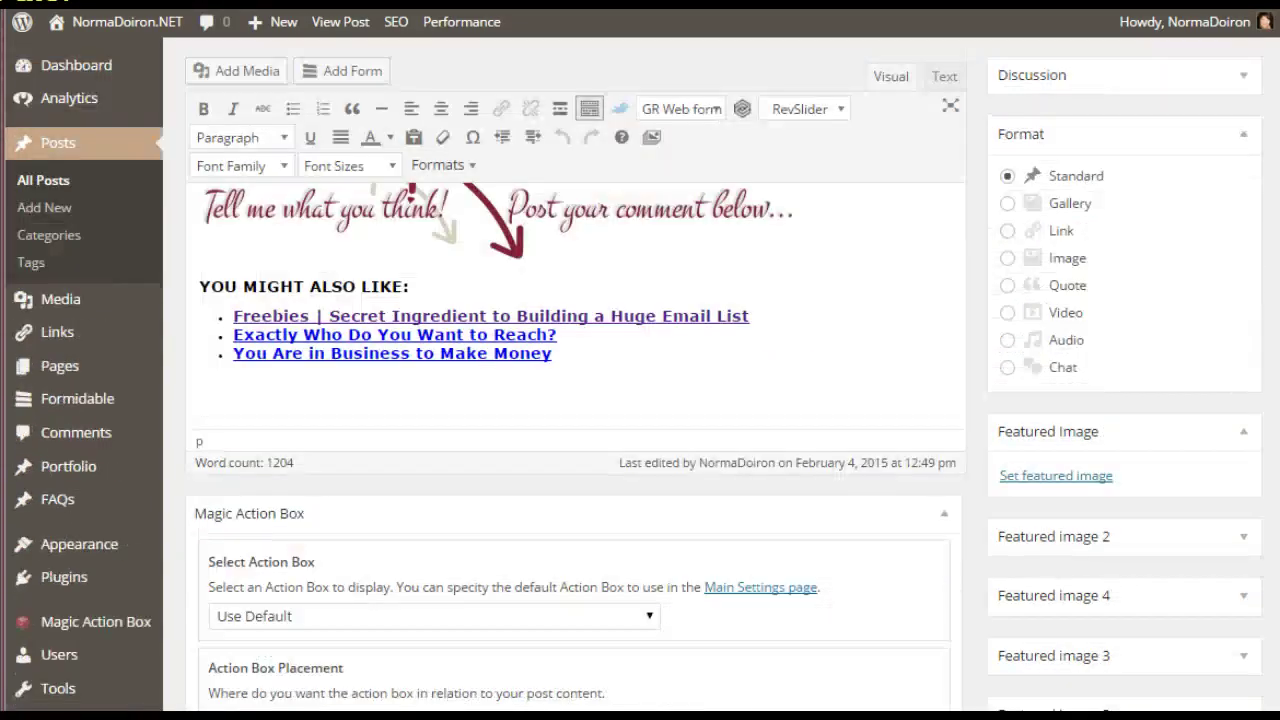
pyautogui.scroll(5, 575, 440)
pyautogui.scroll(15, 575, 440)
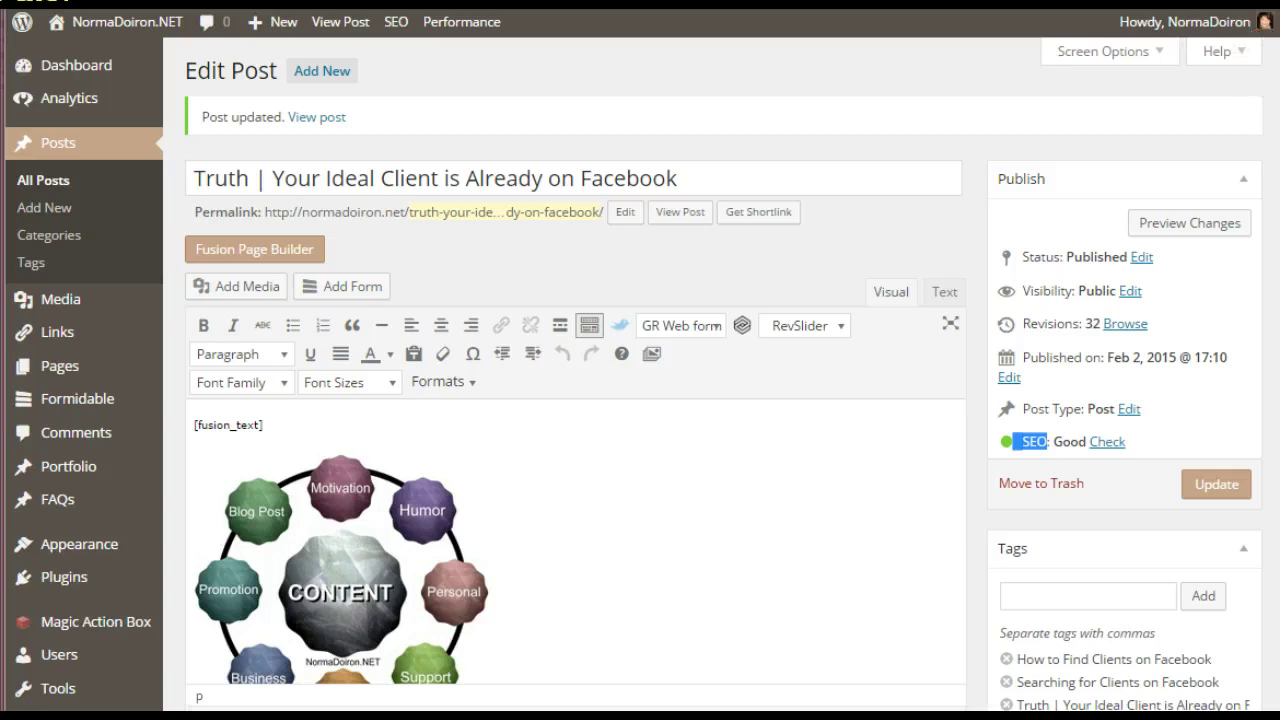
pyautogui.scroll(-20, 1237, 206)
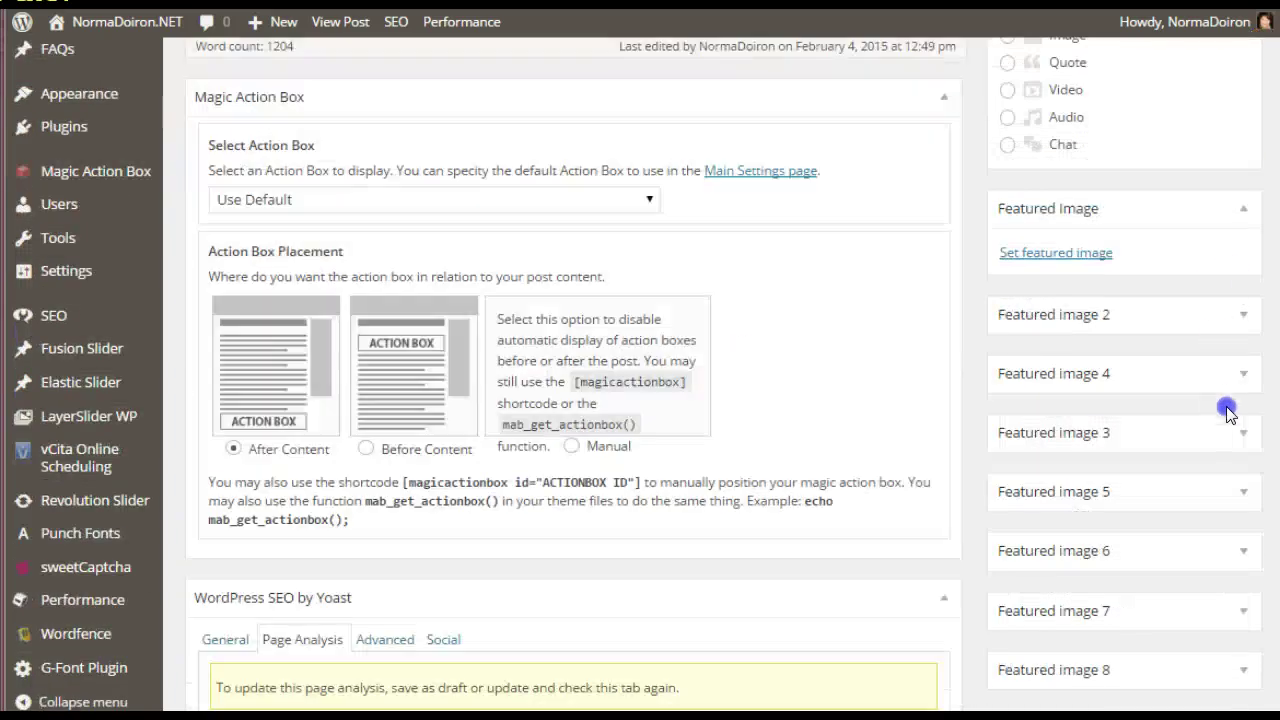
pyautogui.scroll(-10, 1237, 449)
pyautogui.scroll(7, 1246, 403)
pyautogui.scroll(-1, 1272, 388)
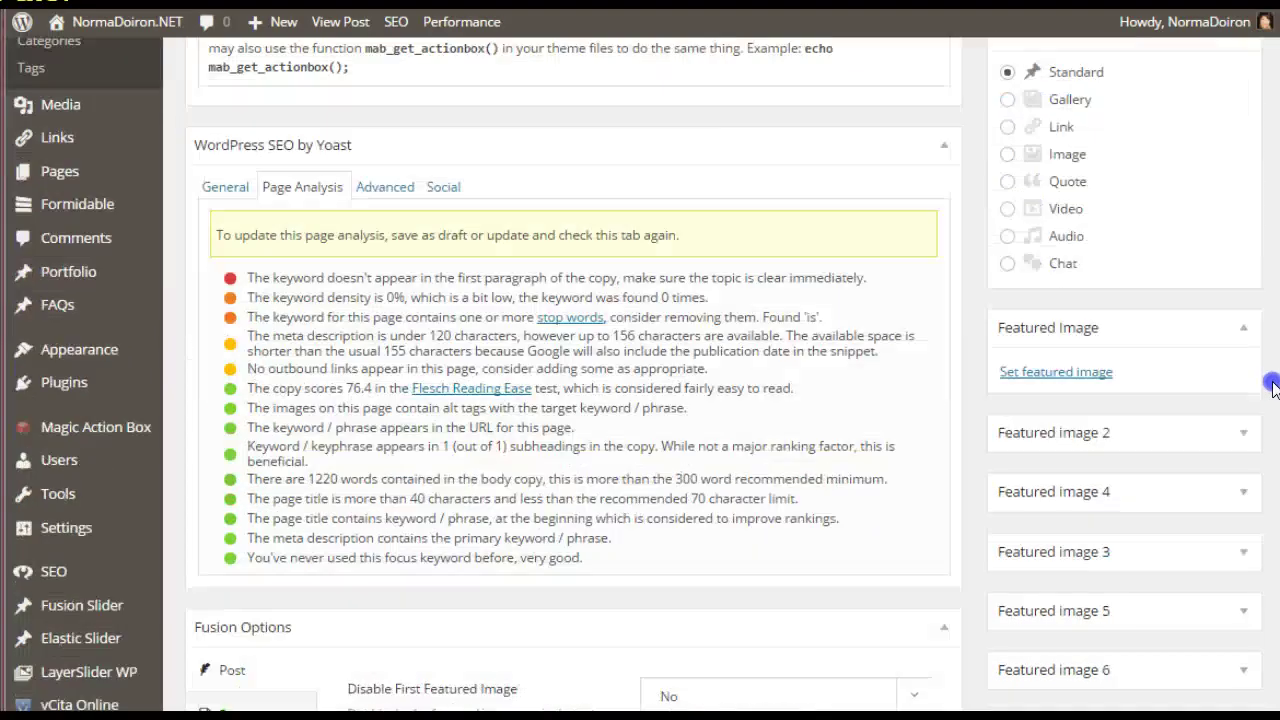
pyautogui.scroll(-1, 1272, 388)
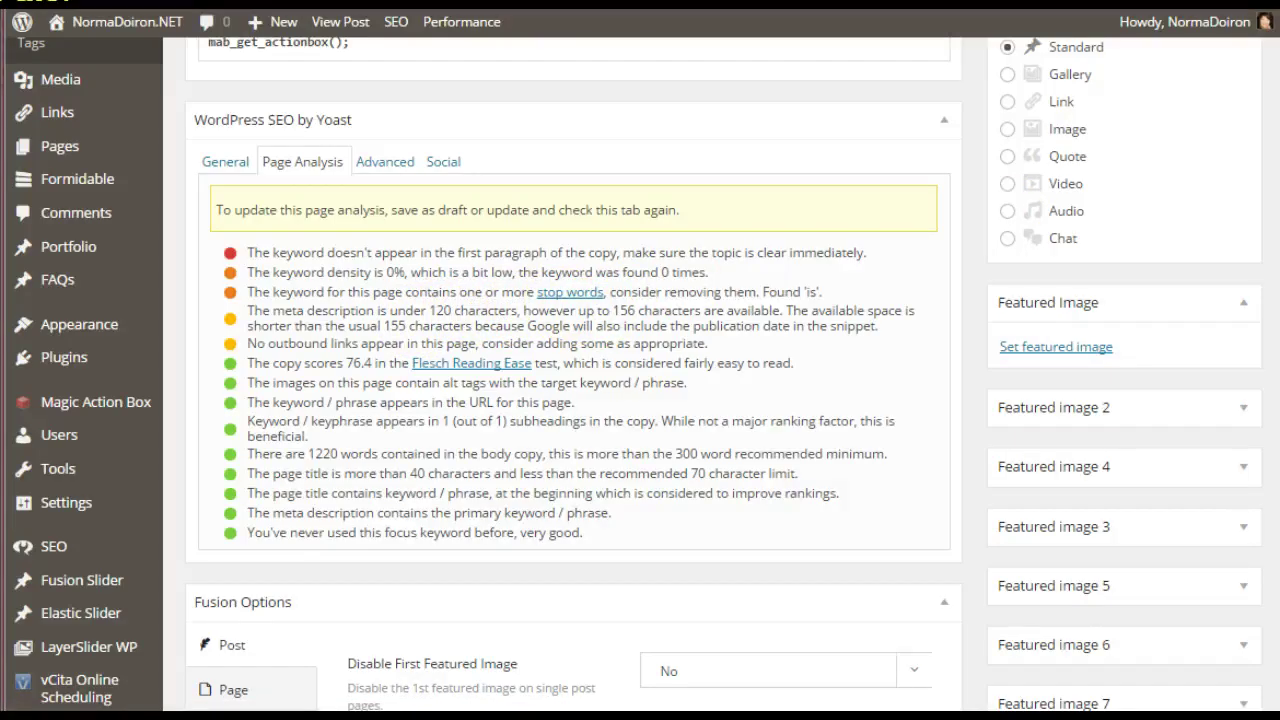
pyautogui.scroll(-15, 573, 400)
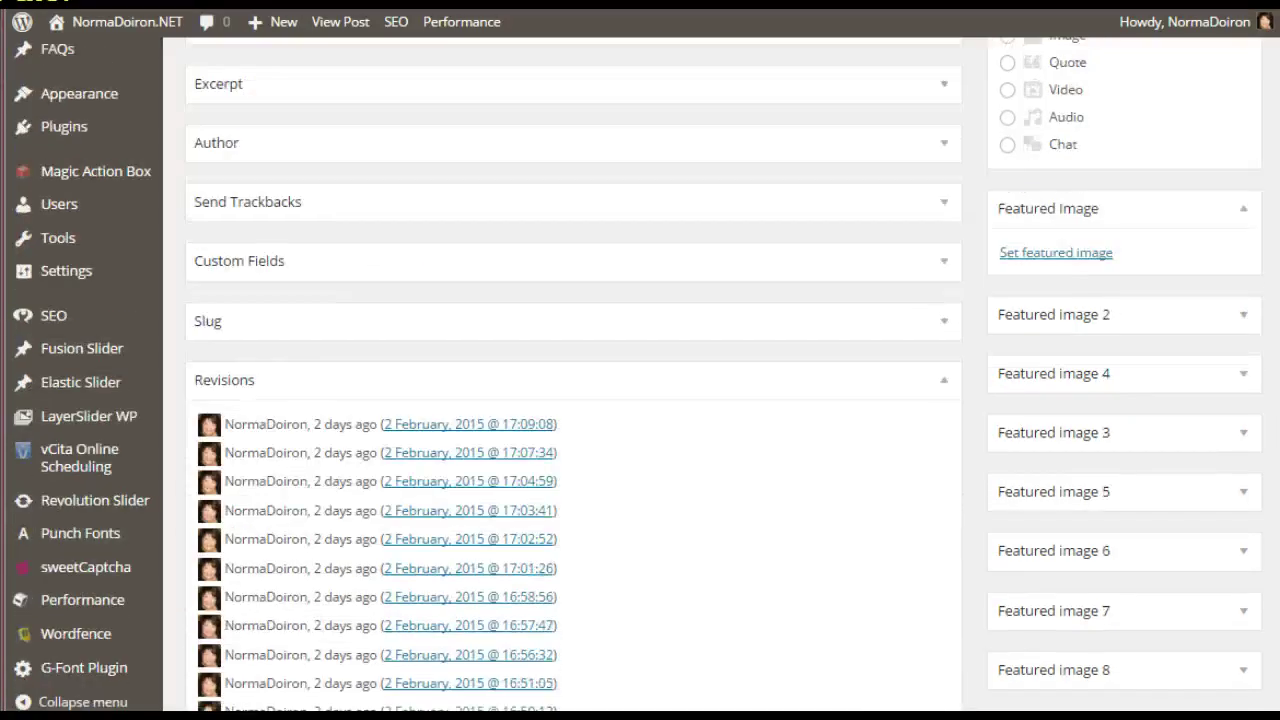
pyautogui.scroll(20, 573, 400)
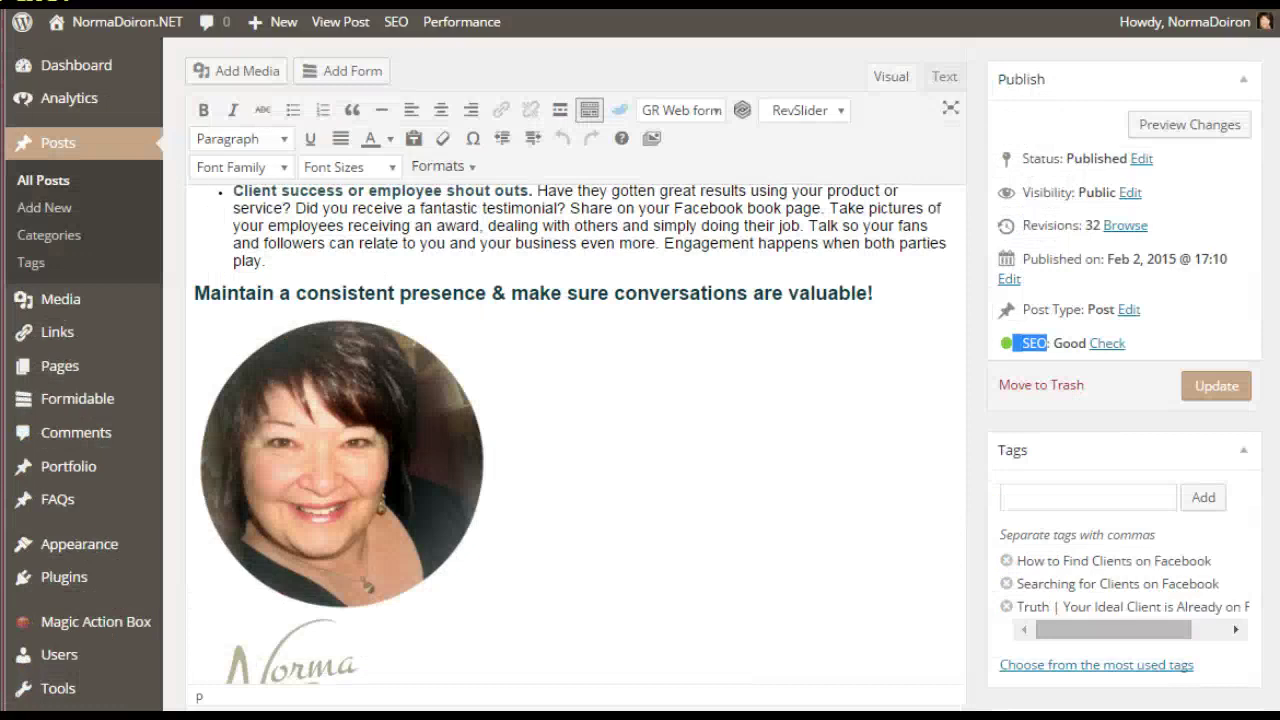
pyautogui.scroll(-6, 573, 400)
pyautogui.scroll(-5, 435, 380)
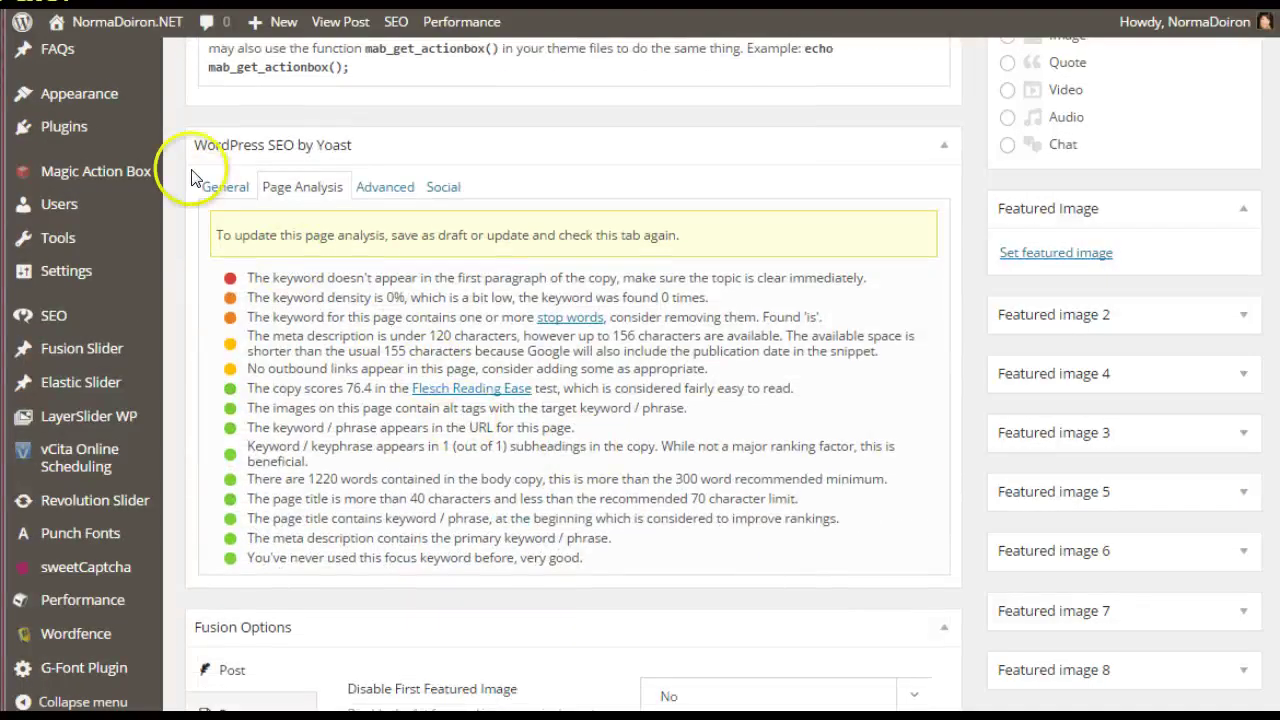
# Review the meta description in the general Yoast settings, then return to the page analysis.
pyautogui.click(216, 182)
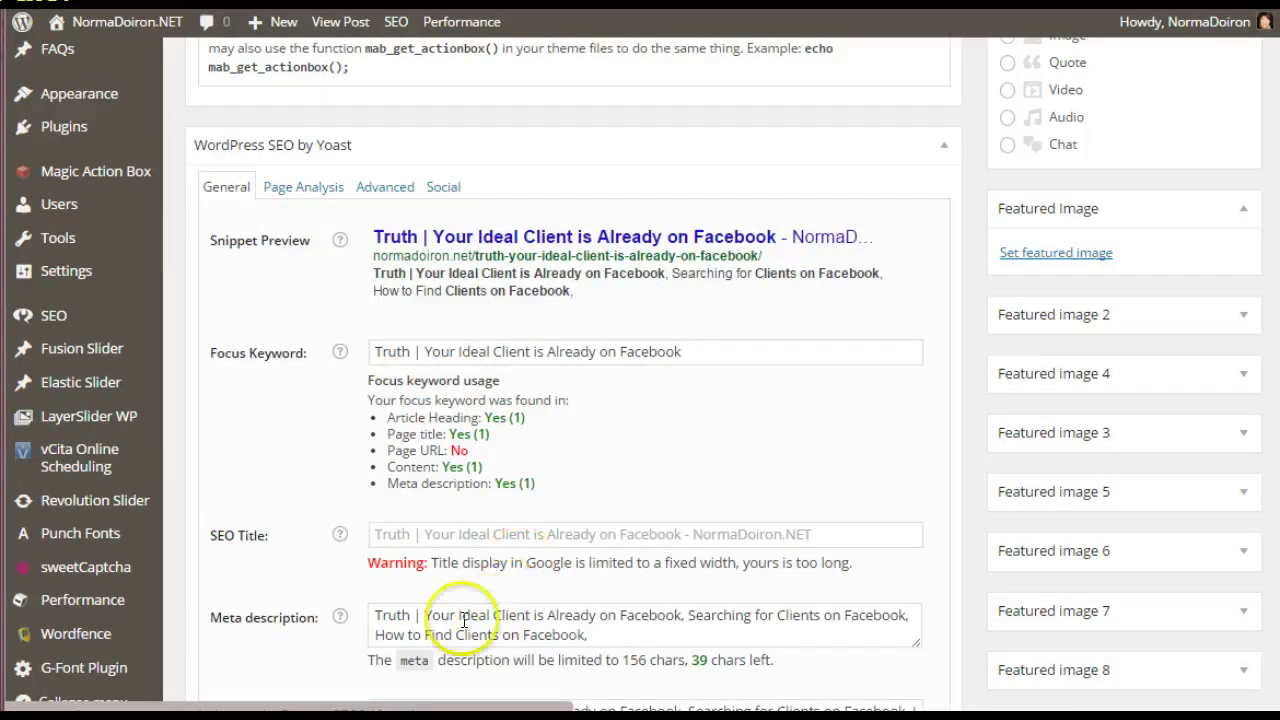
pyautogui.click(606, 634)
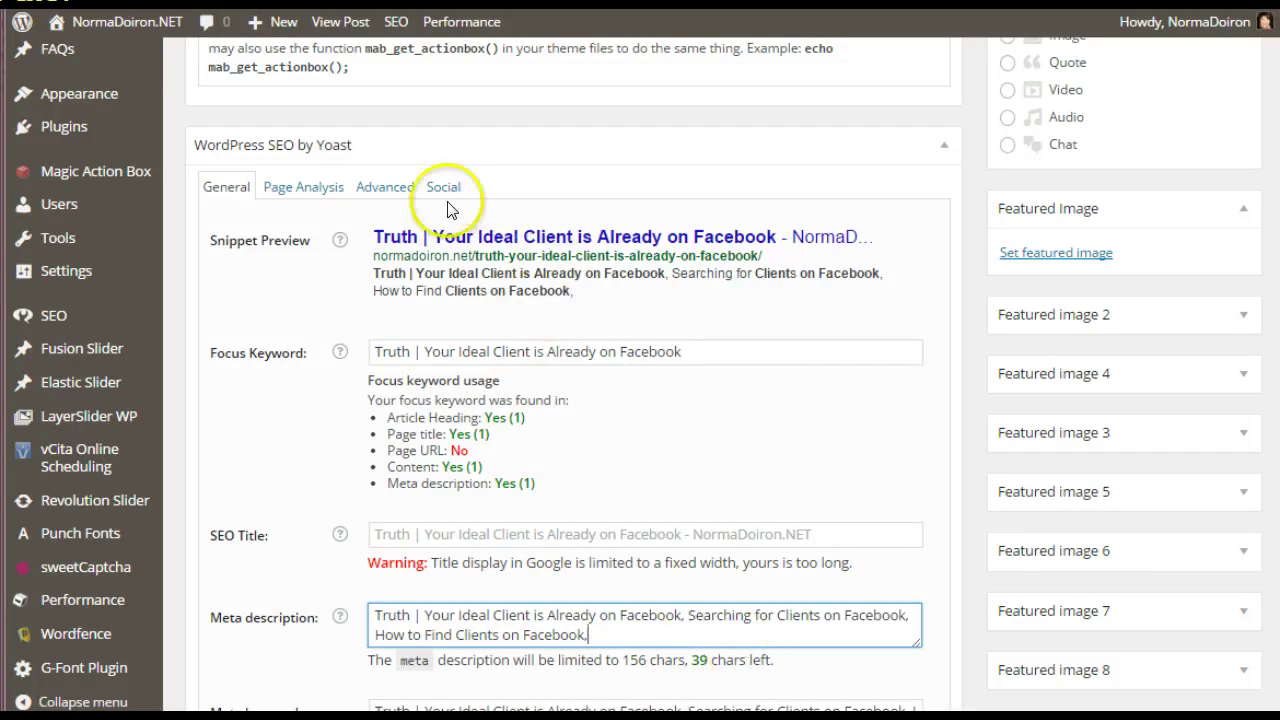
pyautogui.click(303, 181)
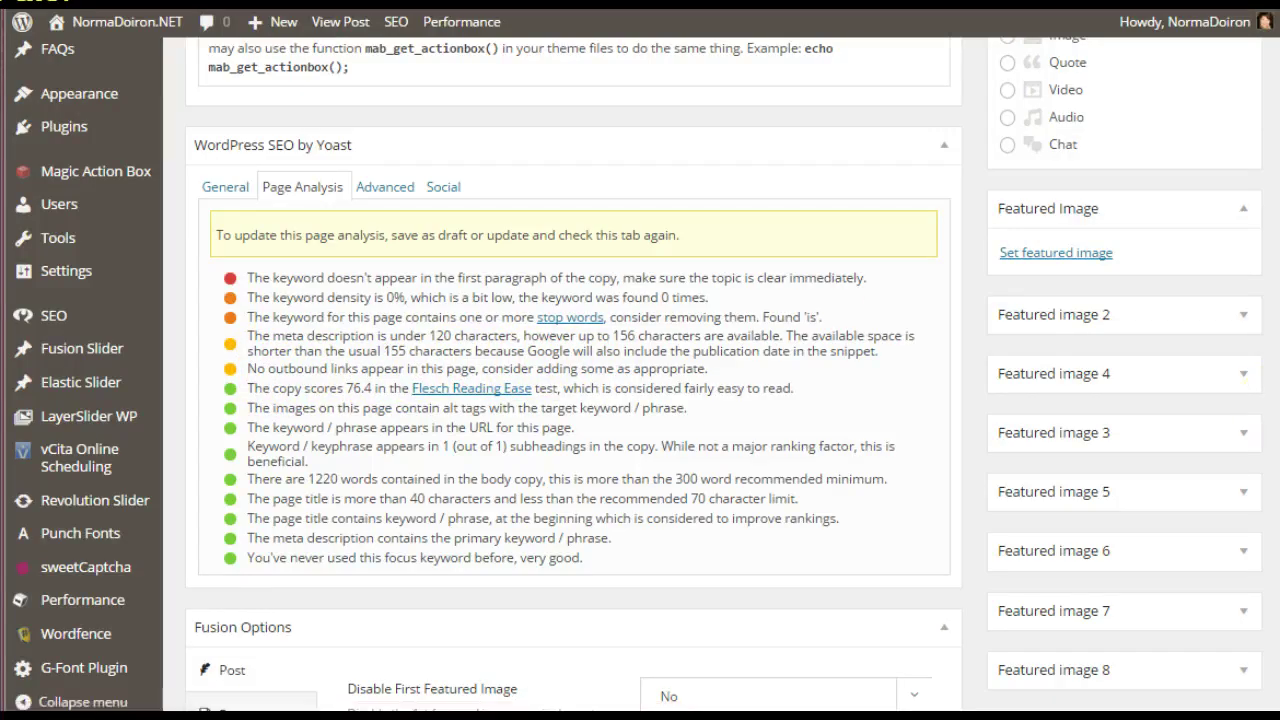
# Compare the post's content and SEO rating with the Yoast page analysis and general settings.
pyautogui.scroll(8, 575, 400)
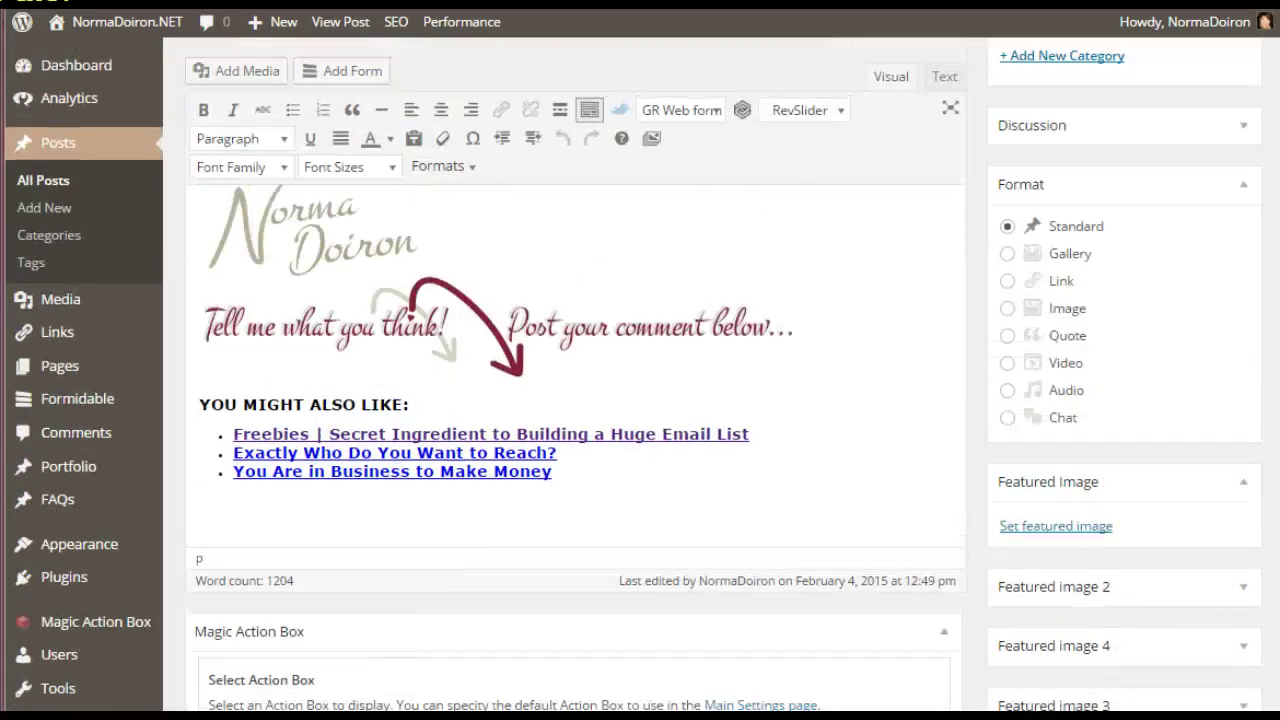
pyautogui.scroll(10, 585, 345)
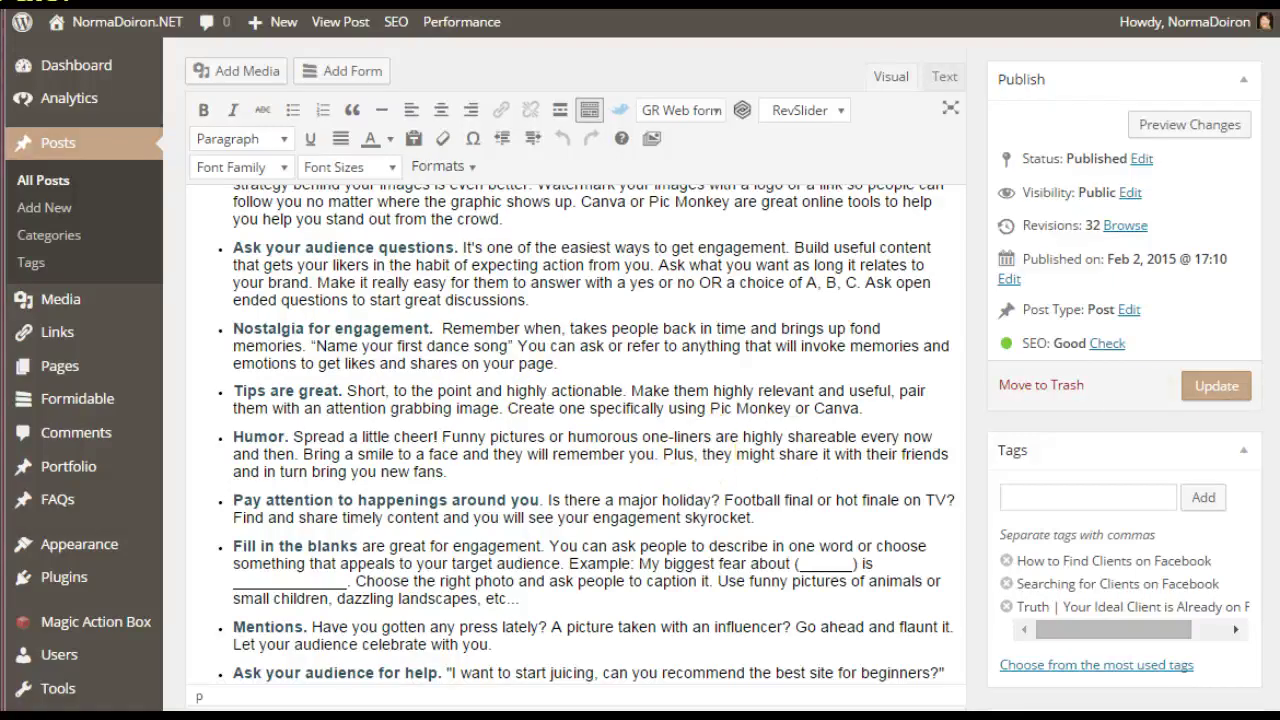
pyautogui.scroll(-15, 575, 430)
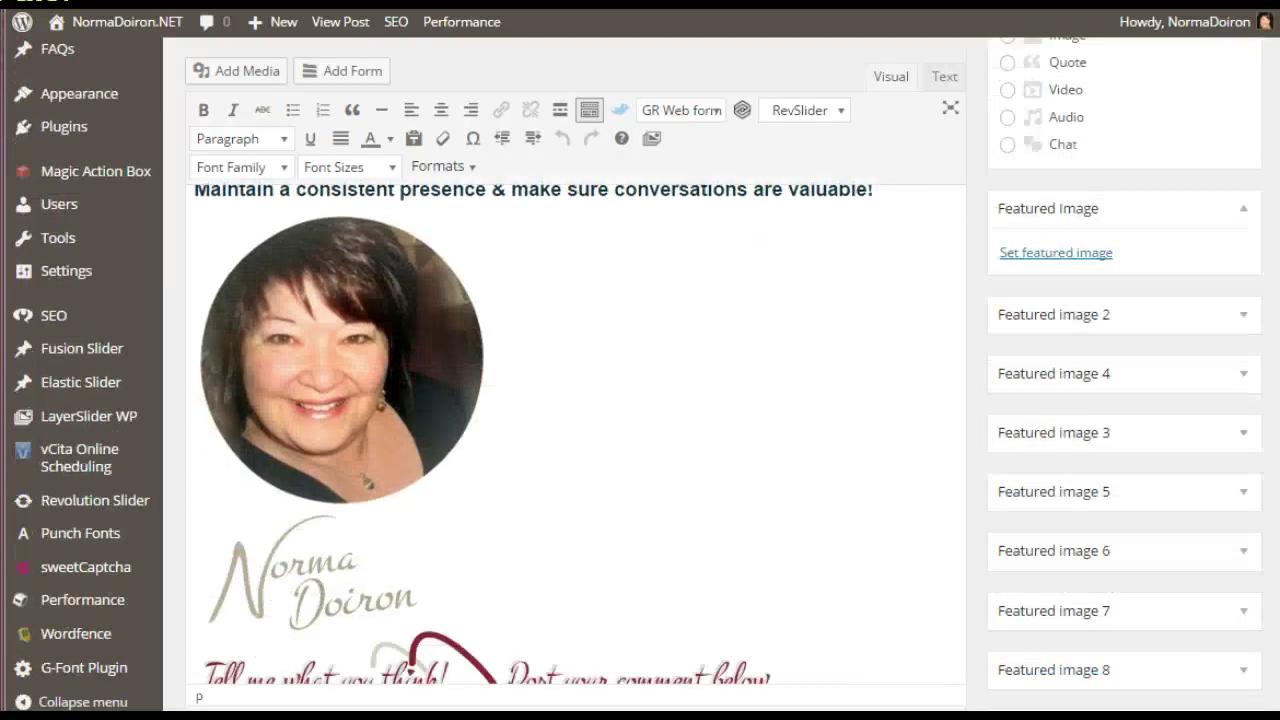
pyautogui.scroll(-14, 575, 430)
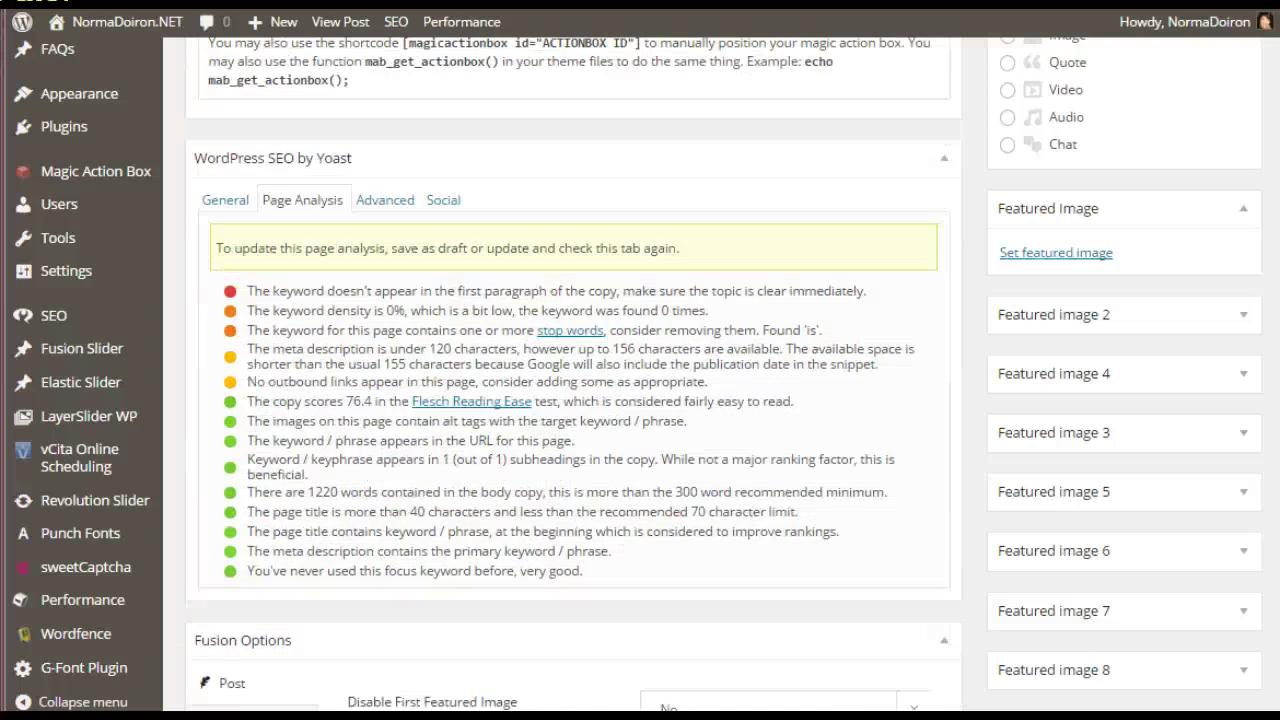
pyautogui.scroll(3, 982, 451)
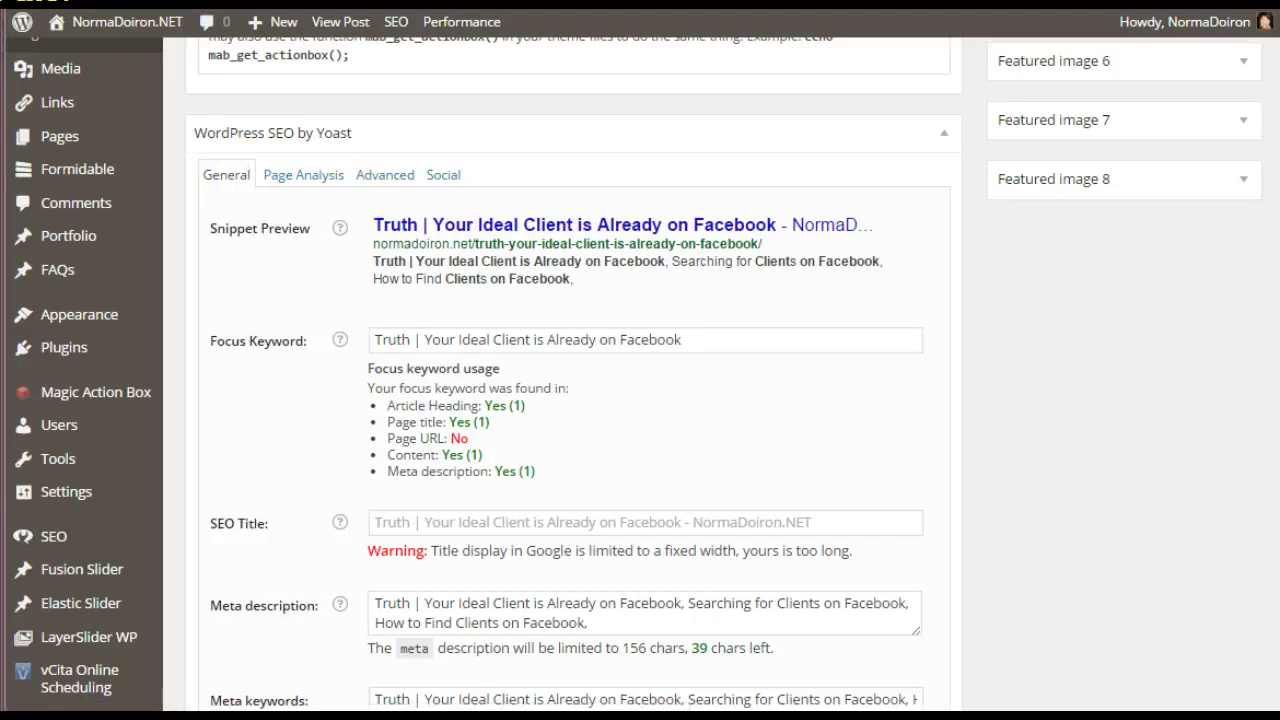
pyautogui.scroll(15, 575, 400)
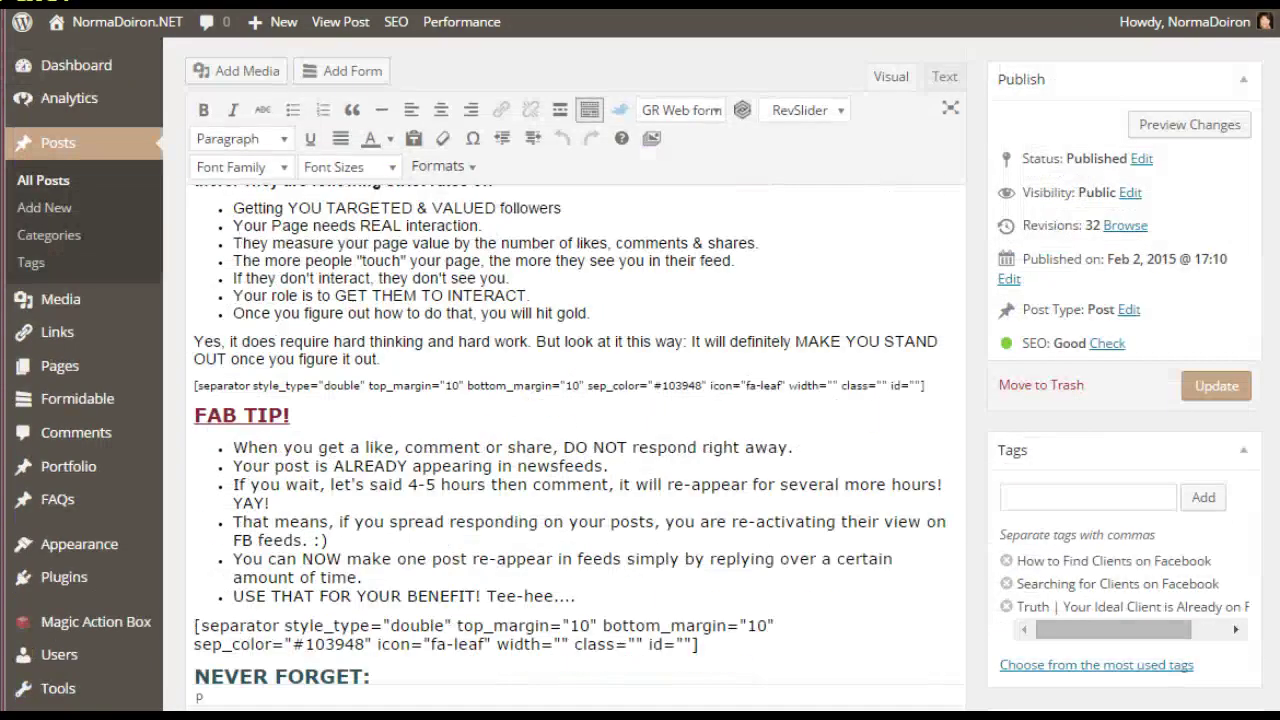
pyautogui.scroll(10, 575, 400)
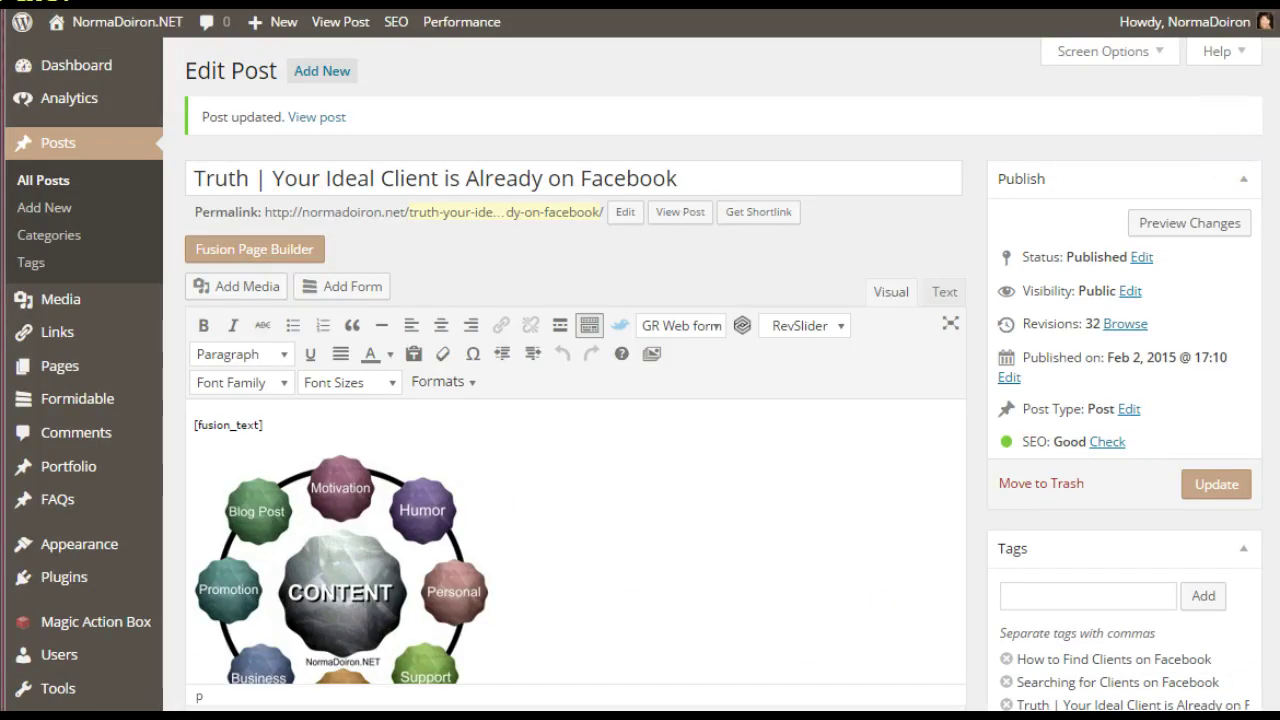
# View the available paragraph and heading formats at the "Truth | Your Ideal Client is Already on Facebook" heading in the post body.
pyautogui.scroll(-8, 575, 400)
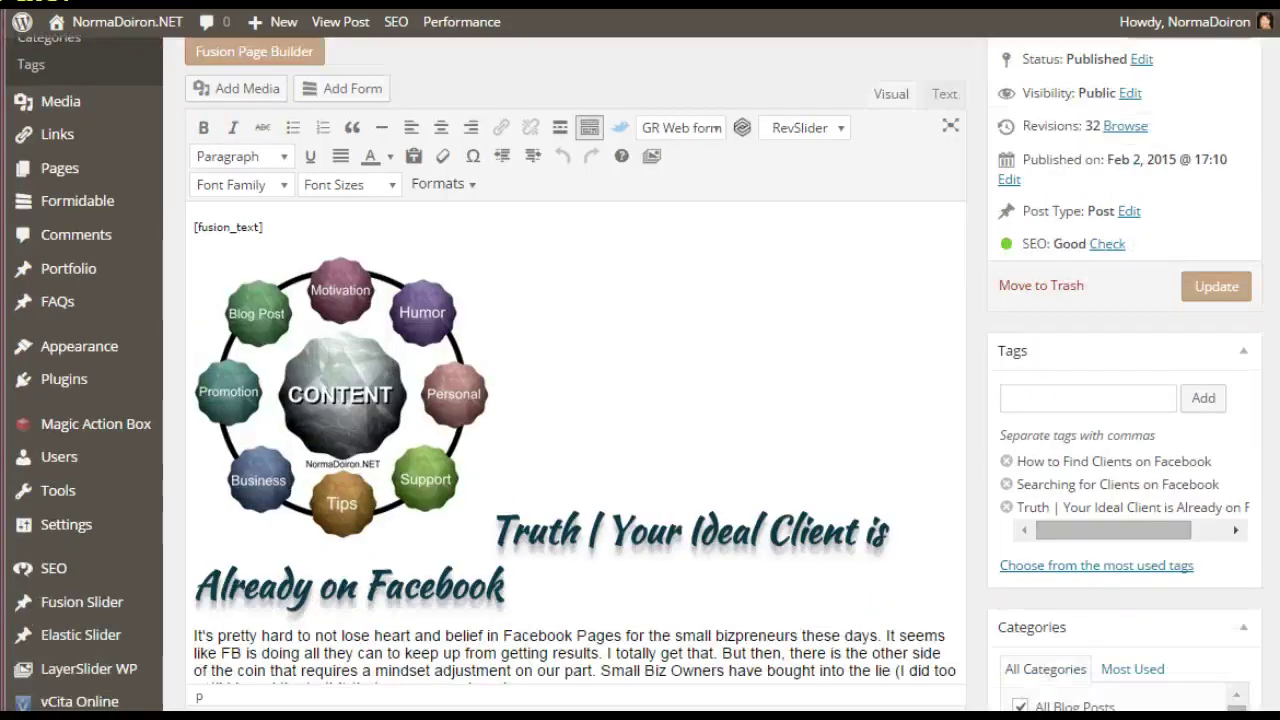
pyautogui.scroll(-1, 829, 368)
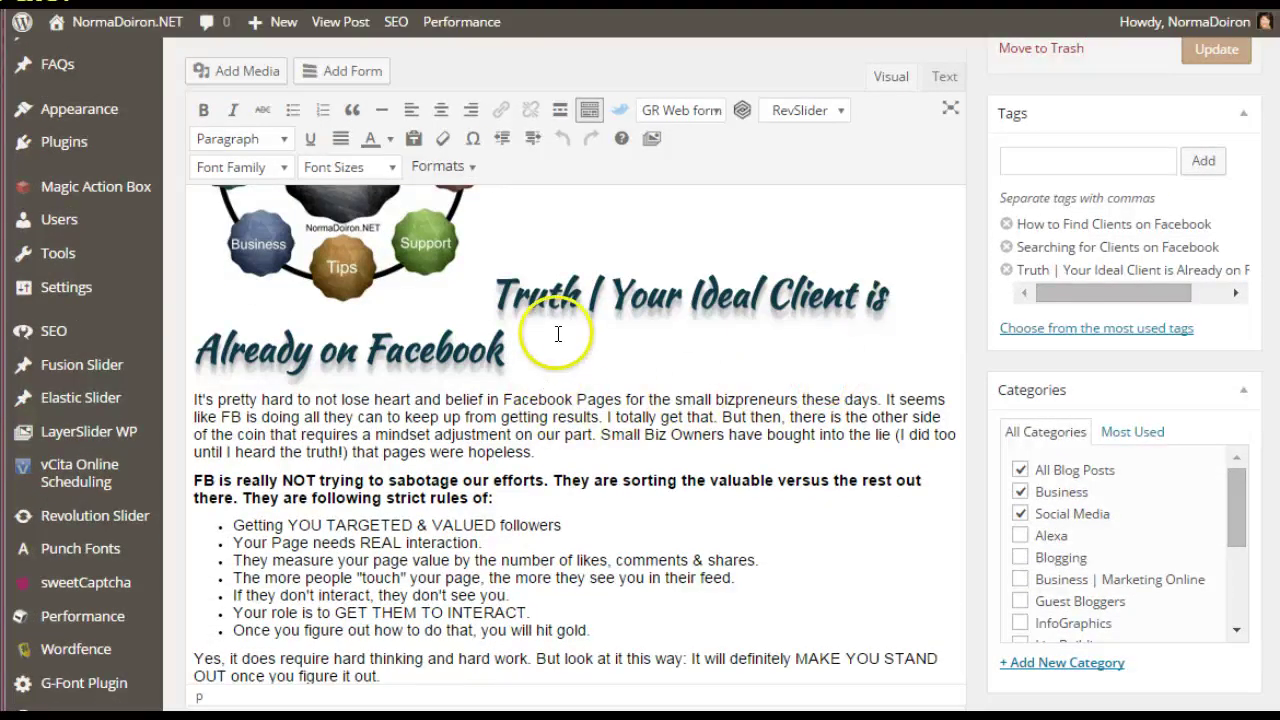
pyautogui.click(533, 354)
pyautogui.click(544, 343)
pyautogui.click(286, 139)
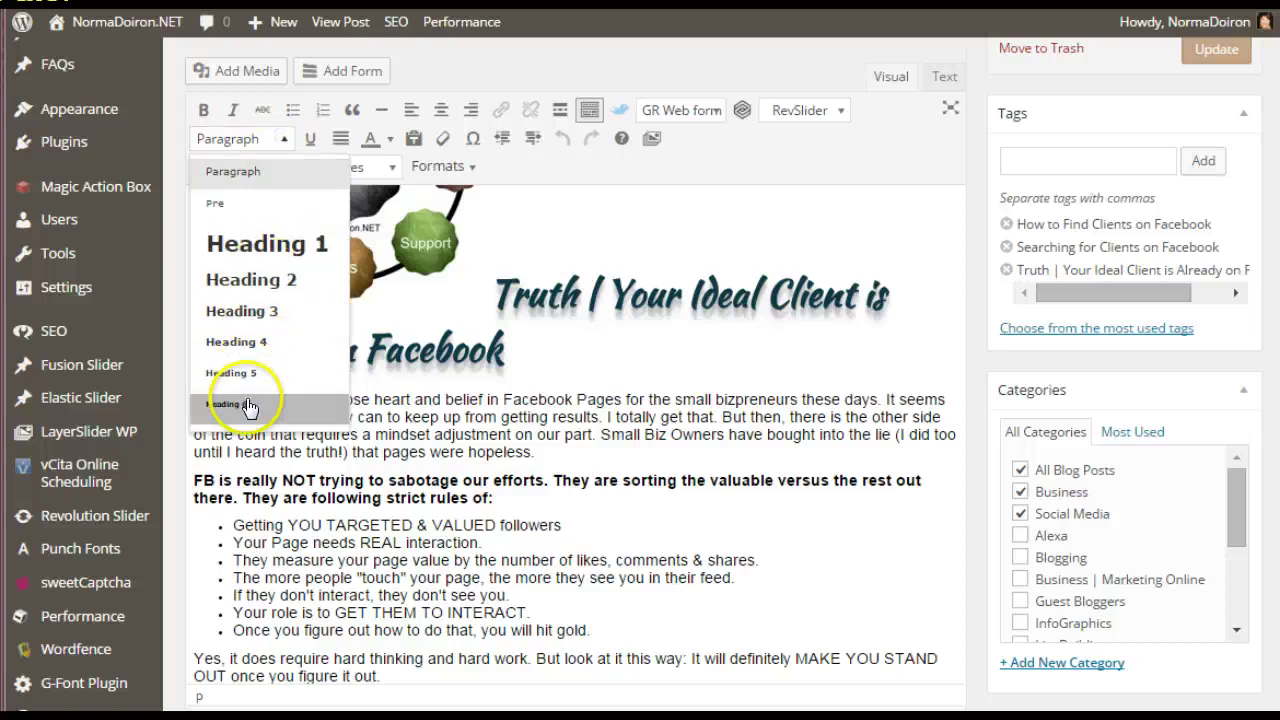
pyautogui.click(276, 139)
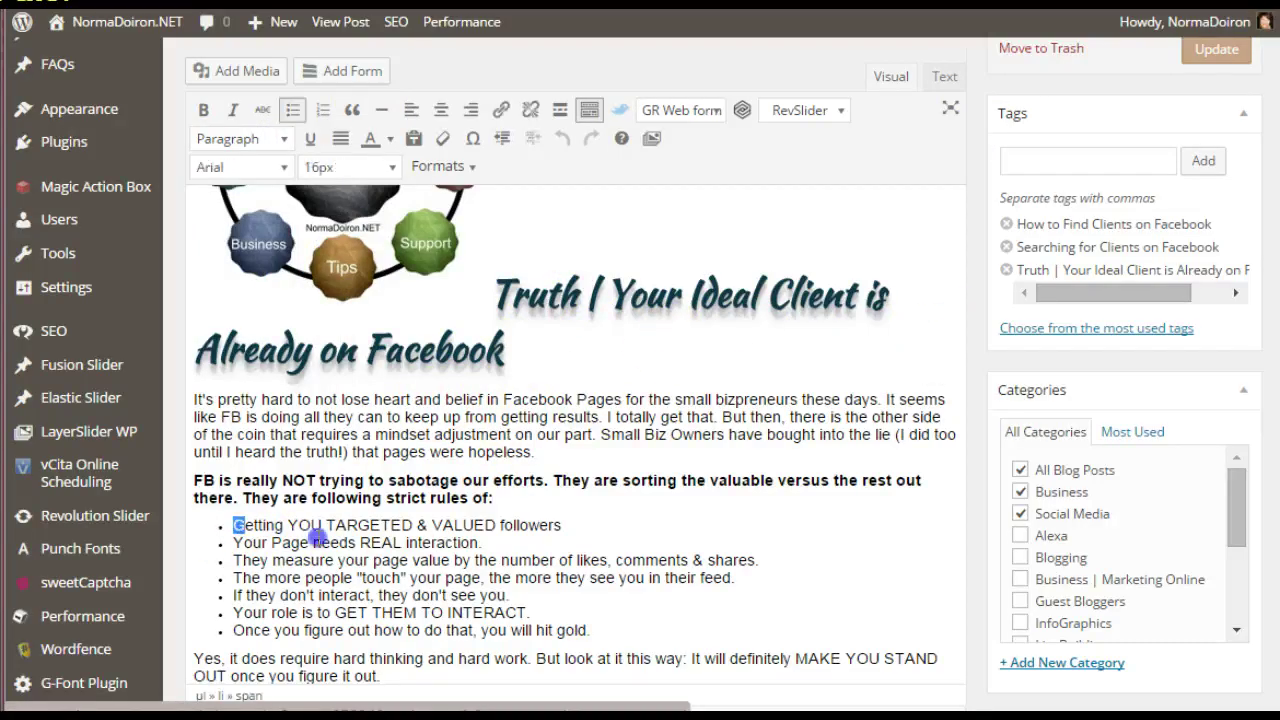
# Highlight the bulleted list of Facebook rules and the "FAB TIP!" heading to review the post's formatting.
pyautogui.moveTo(232, 525); pyautogui.dragTo(621, 622)
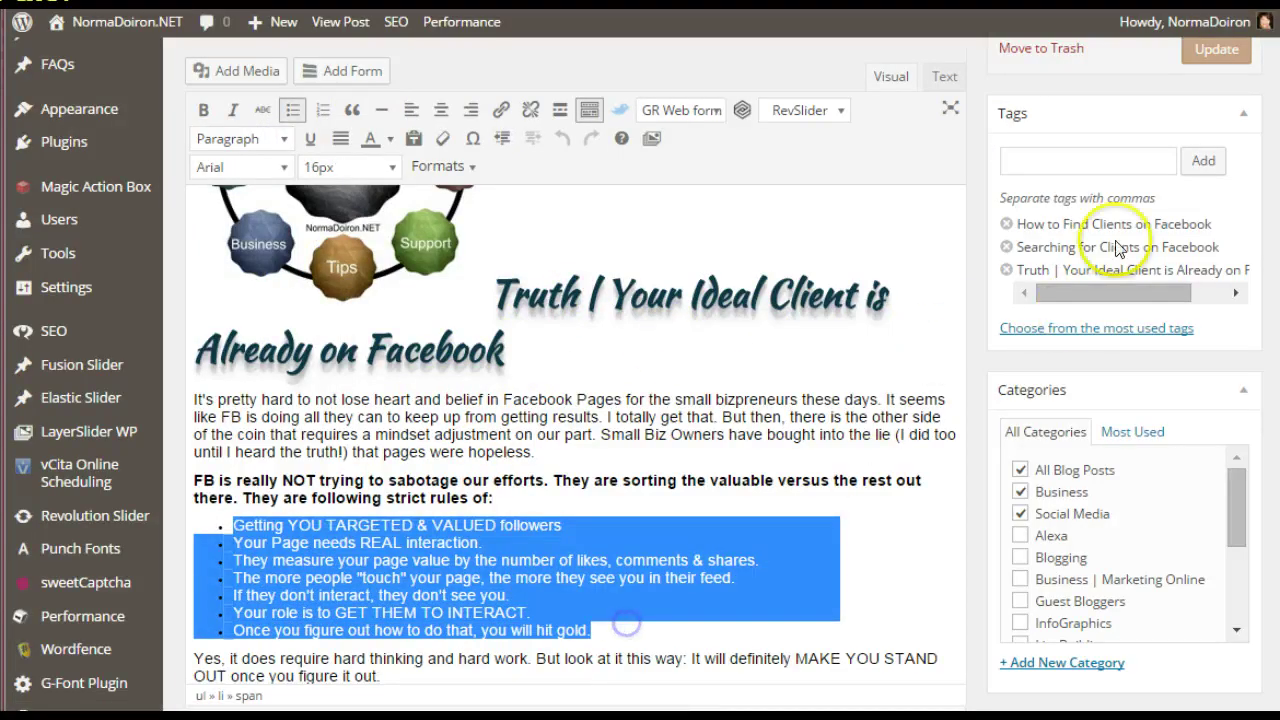
pyautogui.scroll(-3, 640, 400)
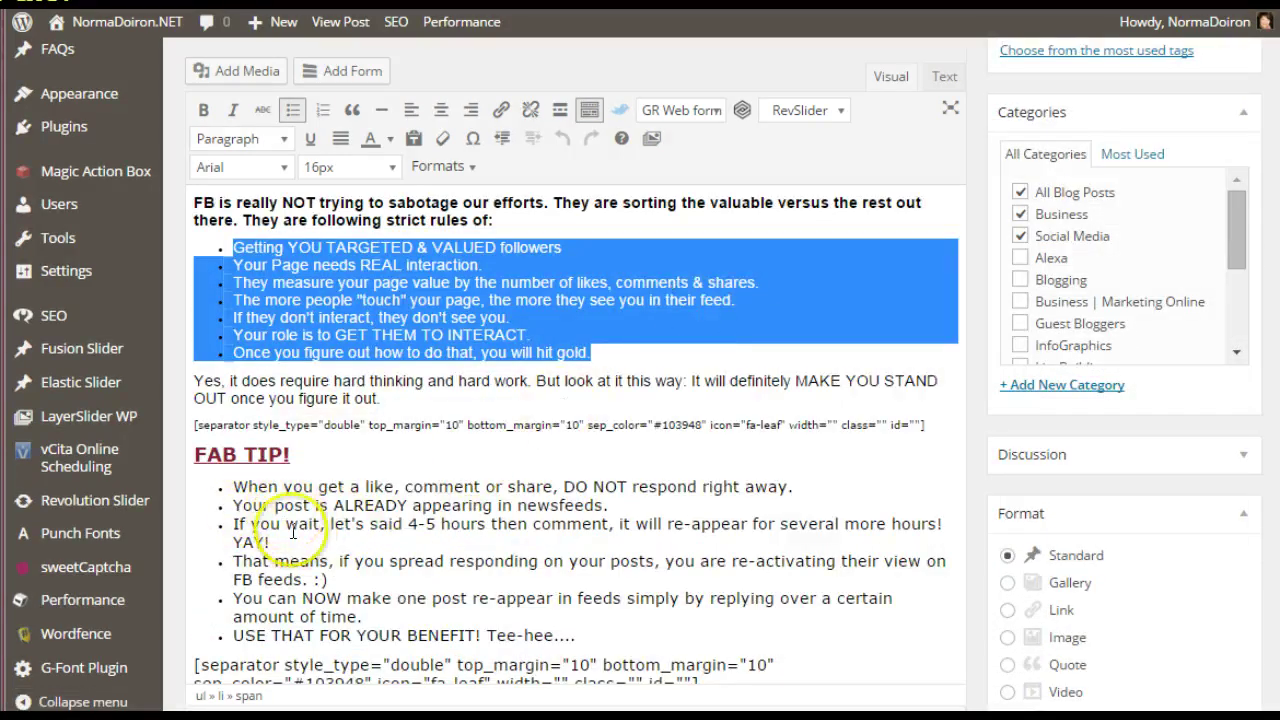
pyautogui.moveTo(330, 445); pyautogui.dragTo(186, 455)
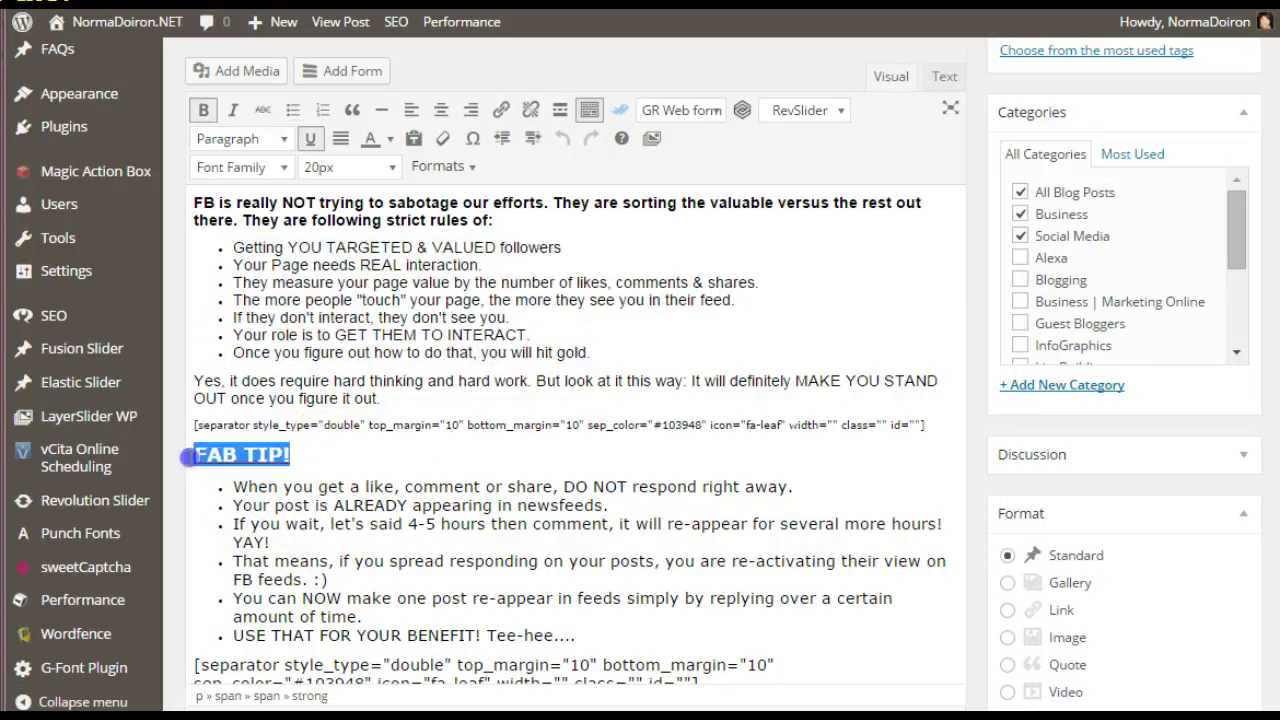
pyautogui.click(563, 333)
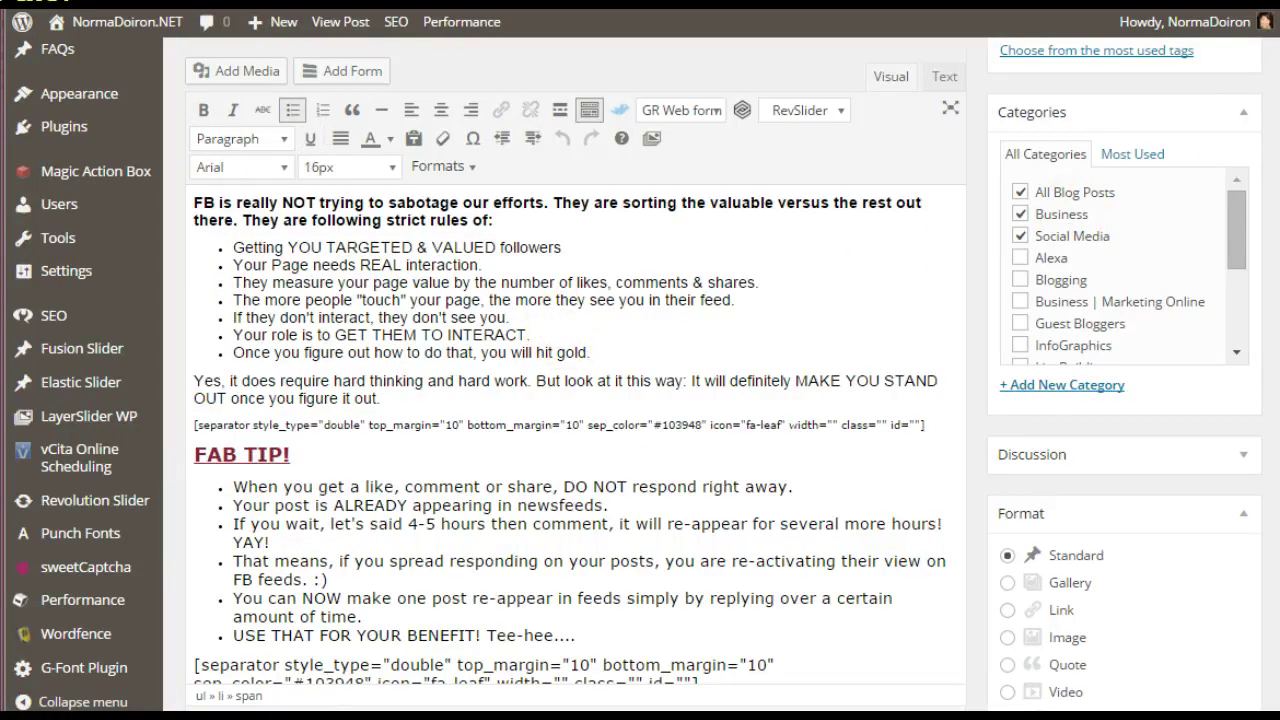
# Review the formatting of the rest of the post body, from "NEVER FORGET:" through the signature images to the "YOU MIGHT ALSO LIKE:" links.
pyautogui.scroll(-5, 1277, 105)
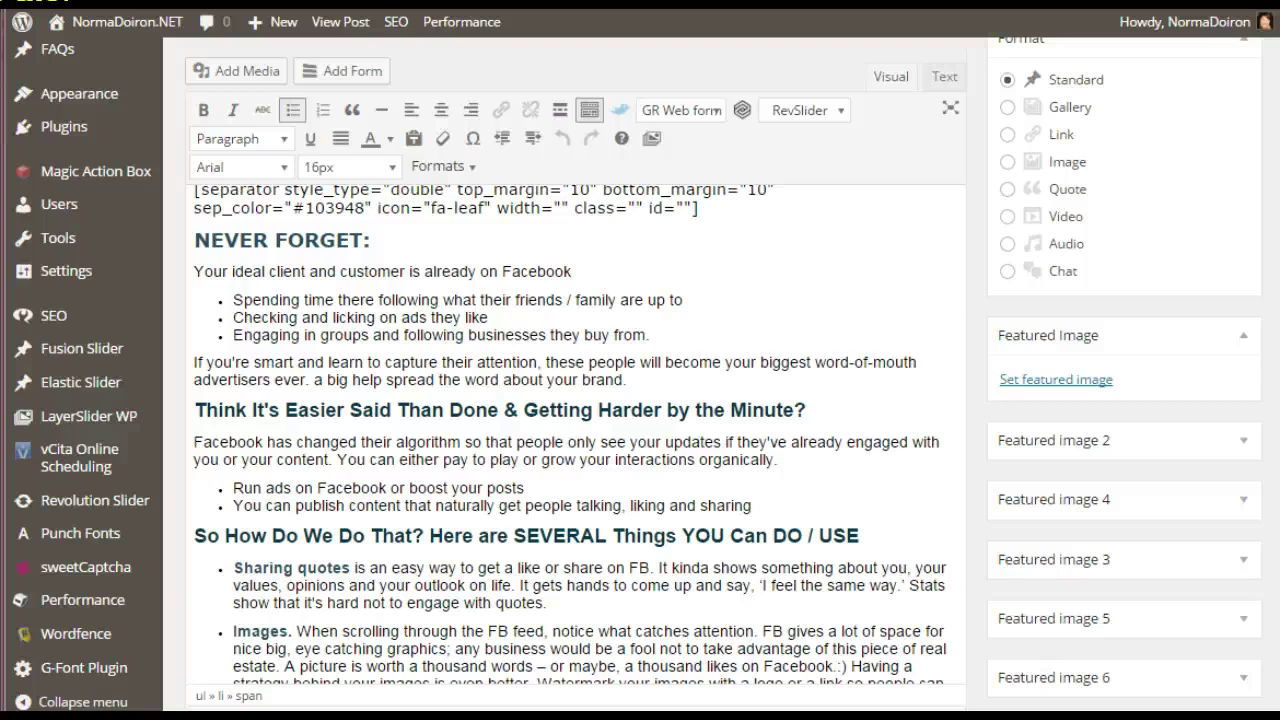
pyautogui.scroll(-5, 575, 440)
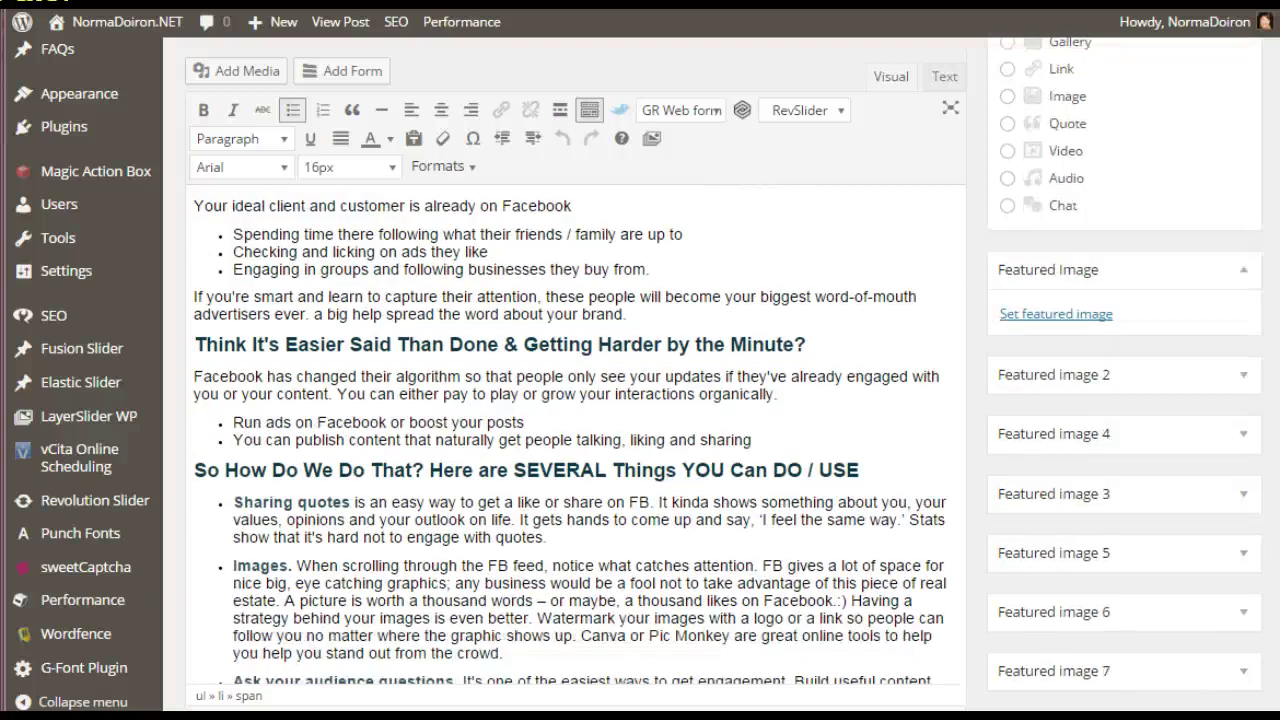
pyautogui.scroll(2, 575, 440)
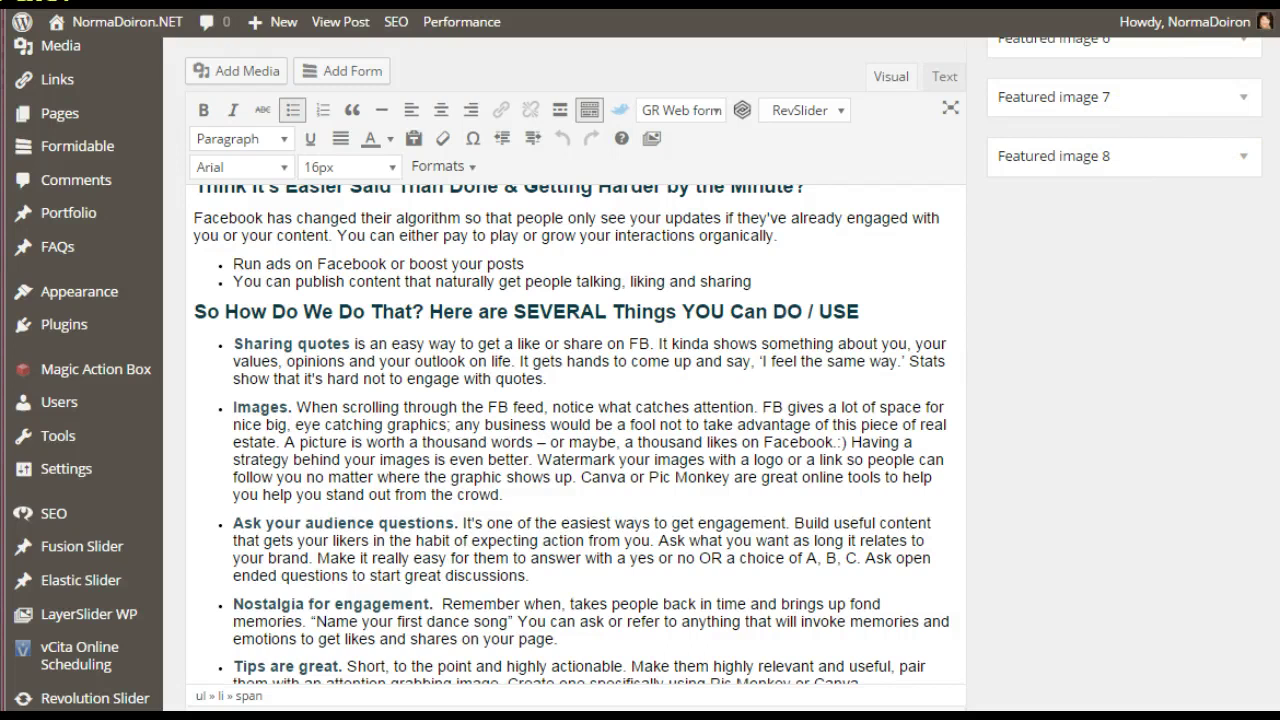
pyautogui.scroll(-10, 575, 430)
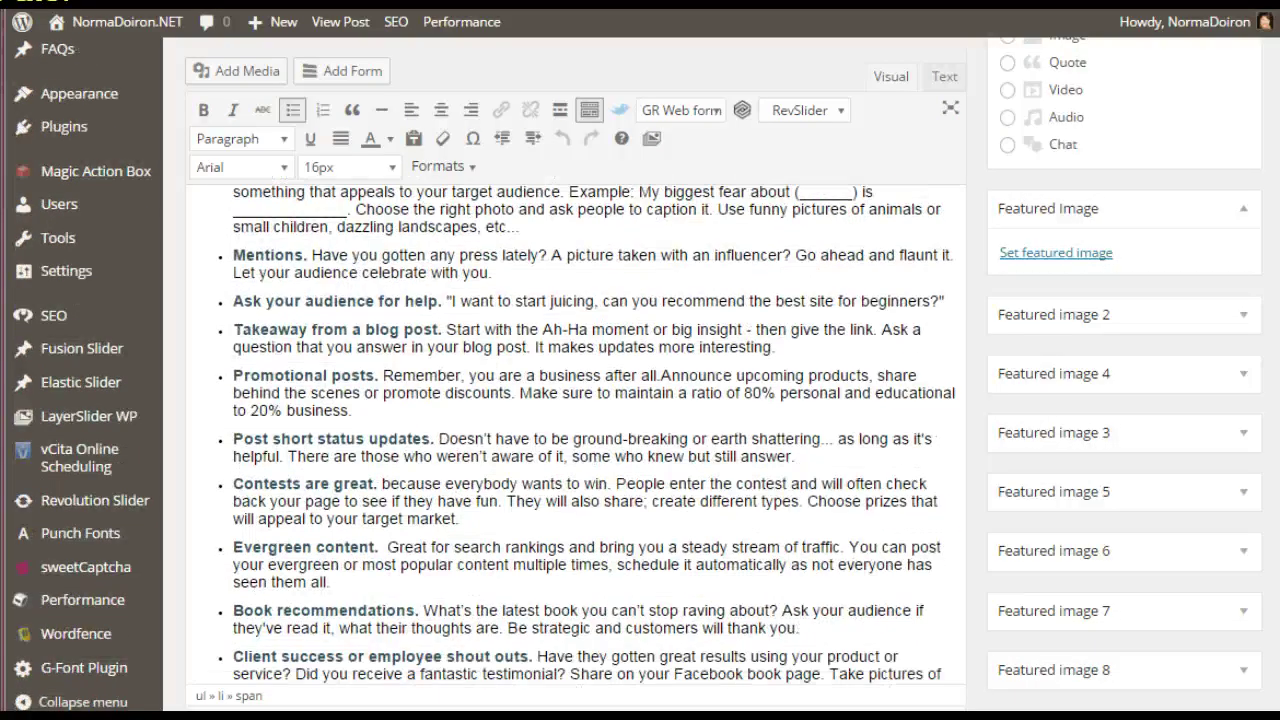
pyautogui.scroll(-3, 668, 492)
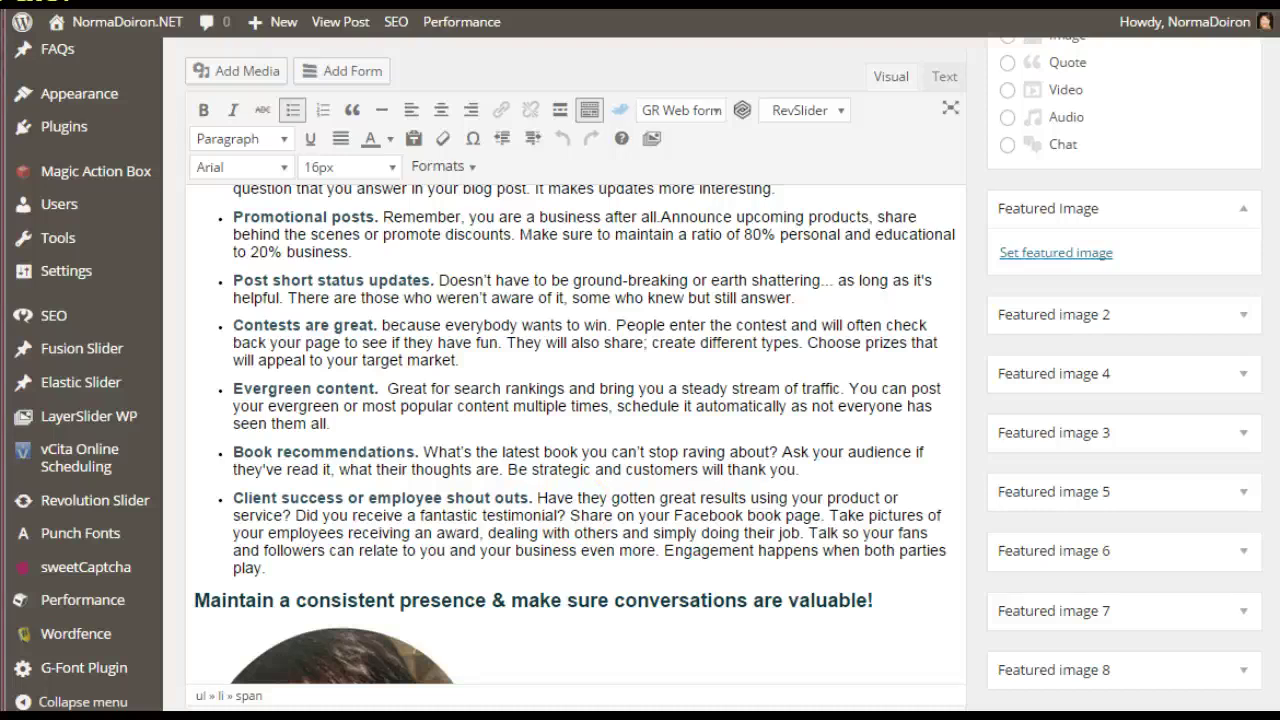
pyautogui.scroll(-3, 575, 435)
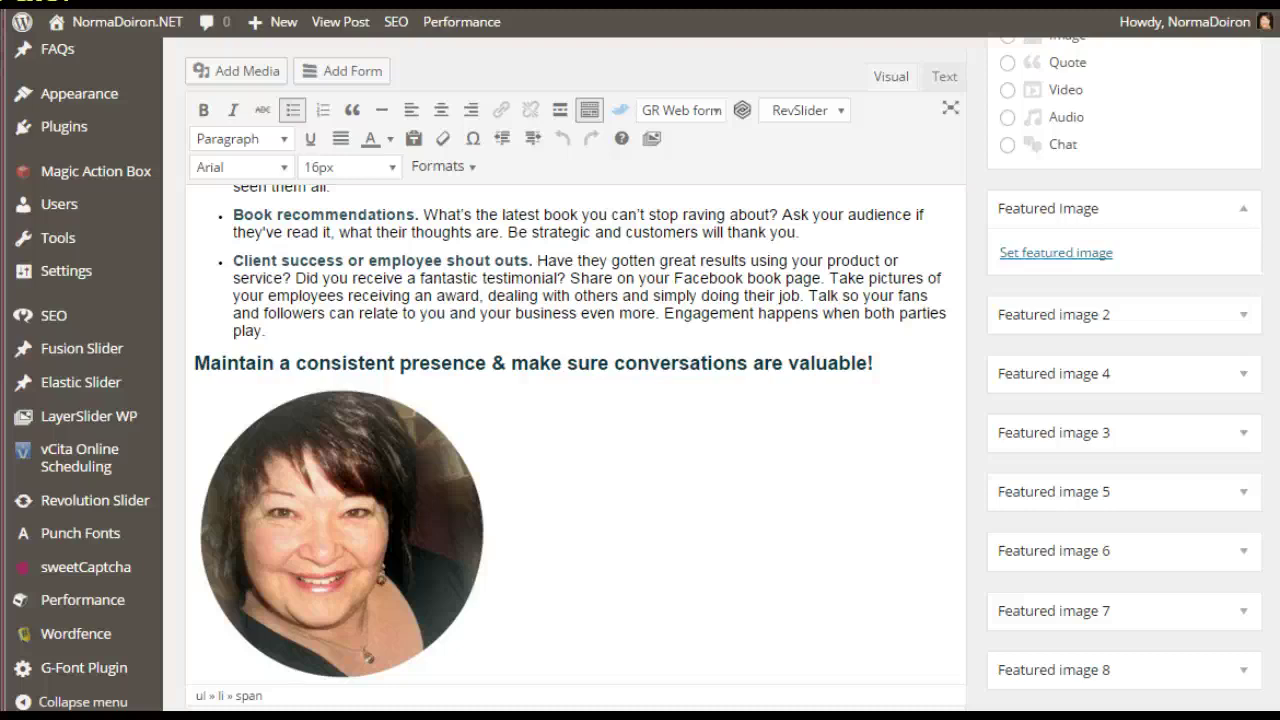
pyautogui.scroll(-2, 575, 435)
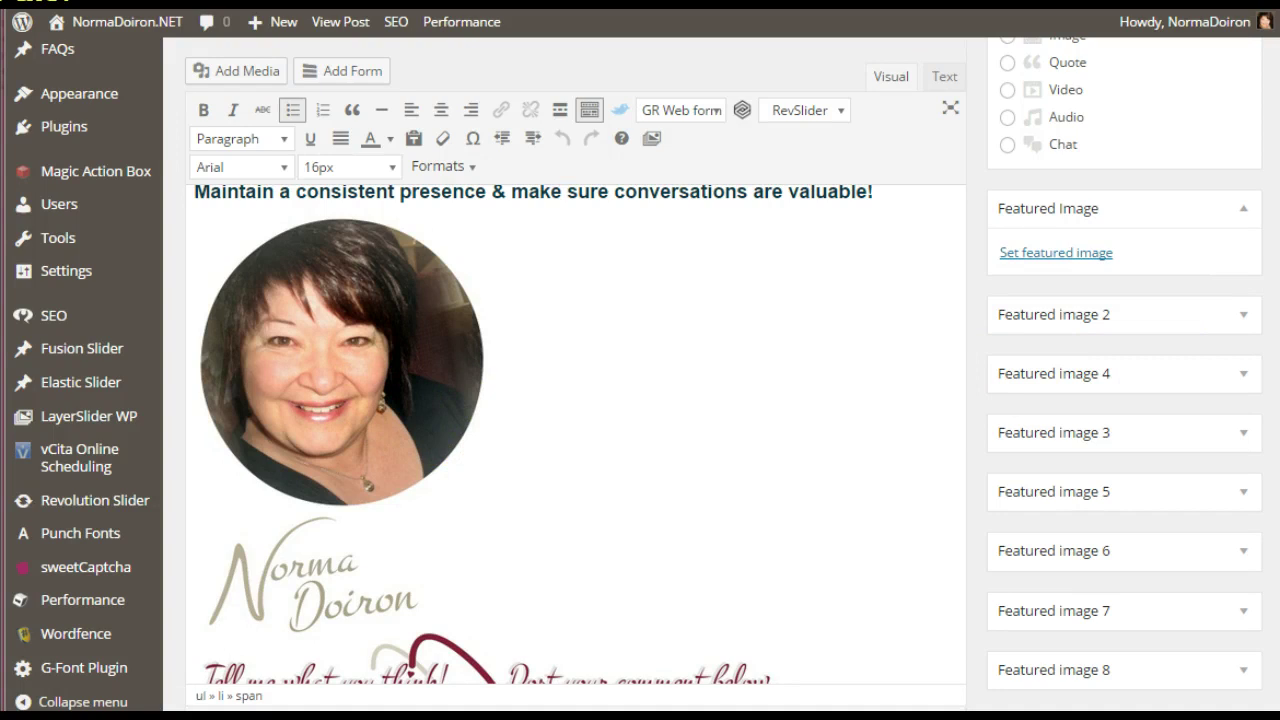
pyautogui.scroll(1, 640, 370)
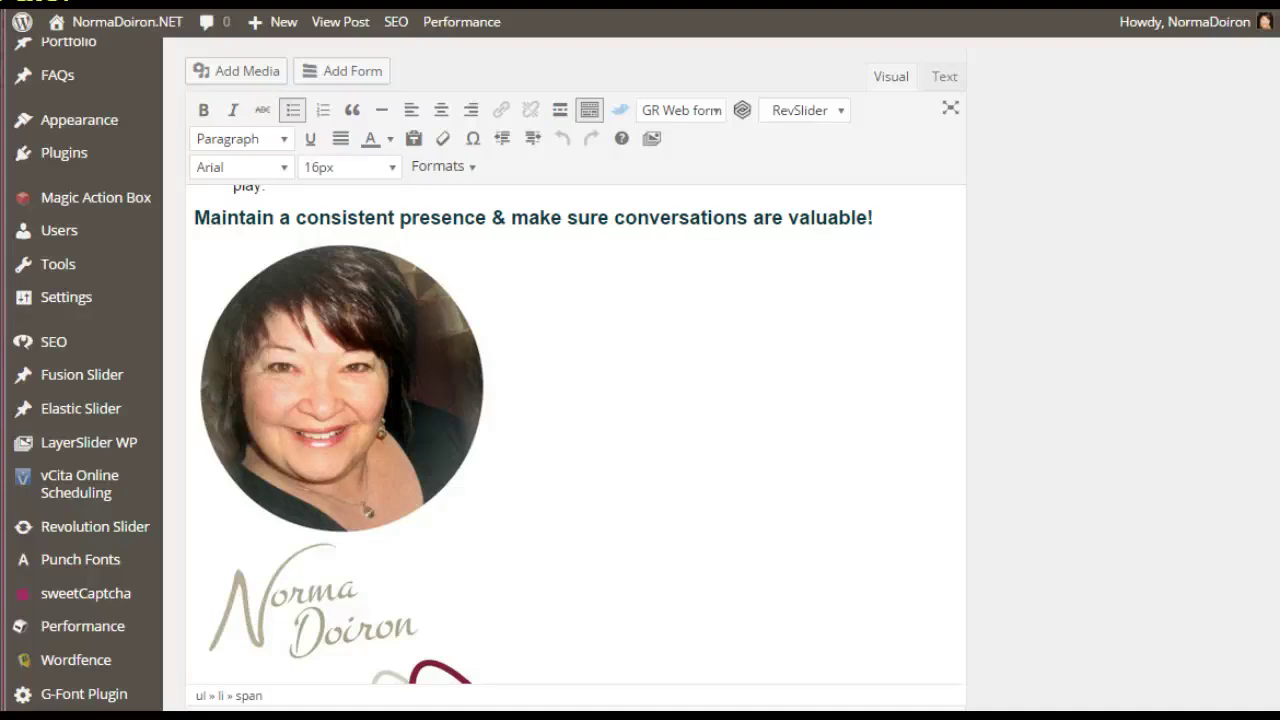
pyautogui.scroll(-5, 575, 430)
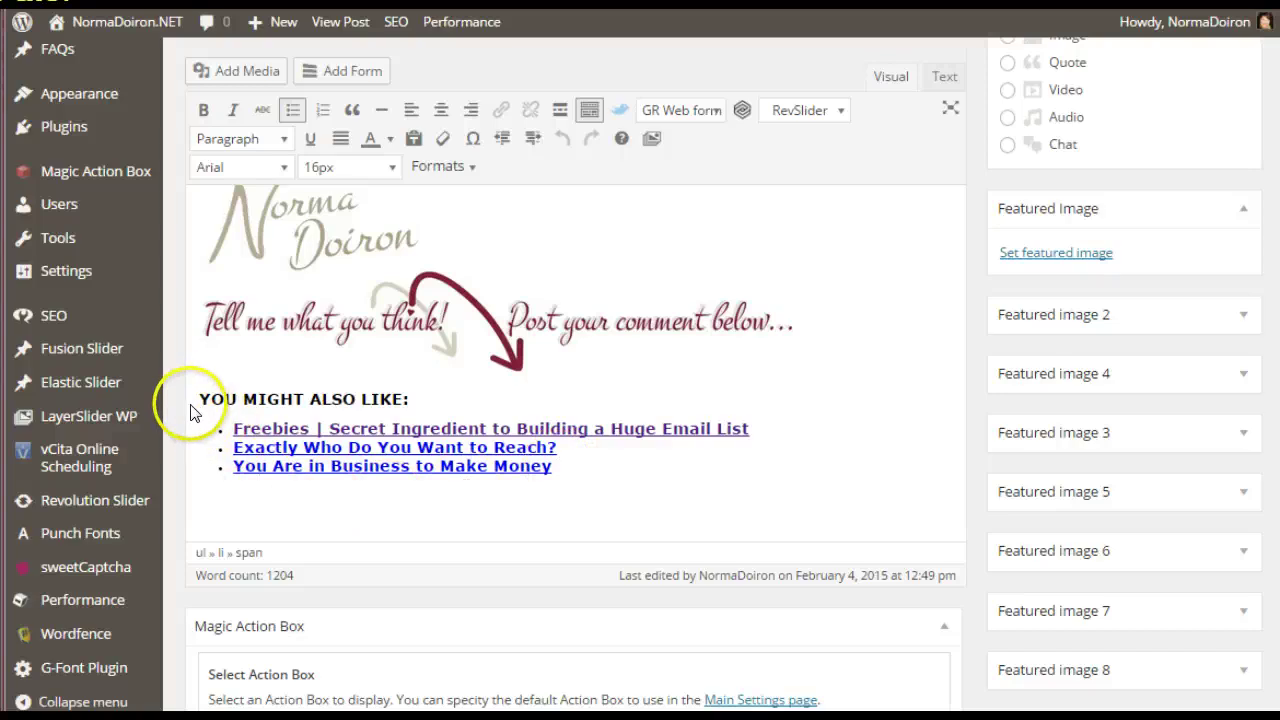
pyautogui.click(580, 467)
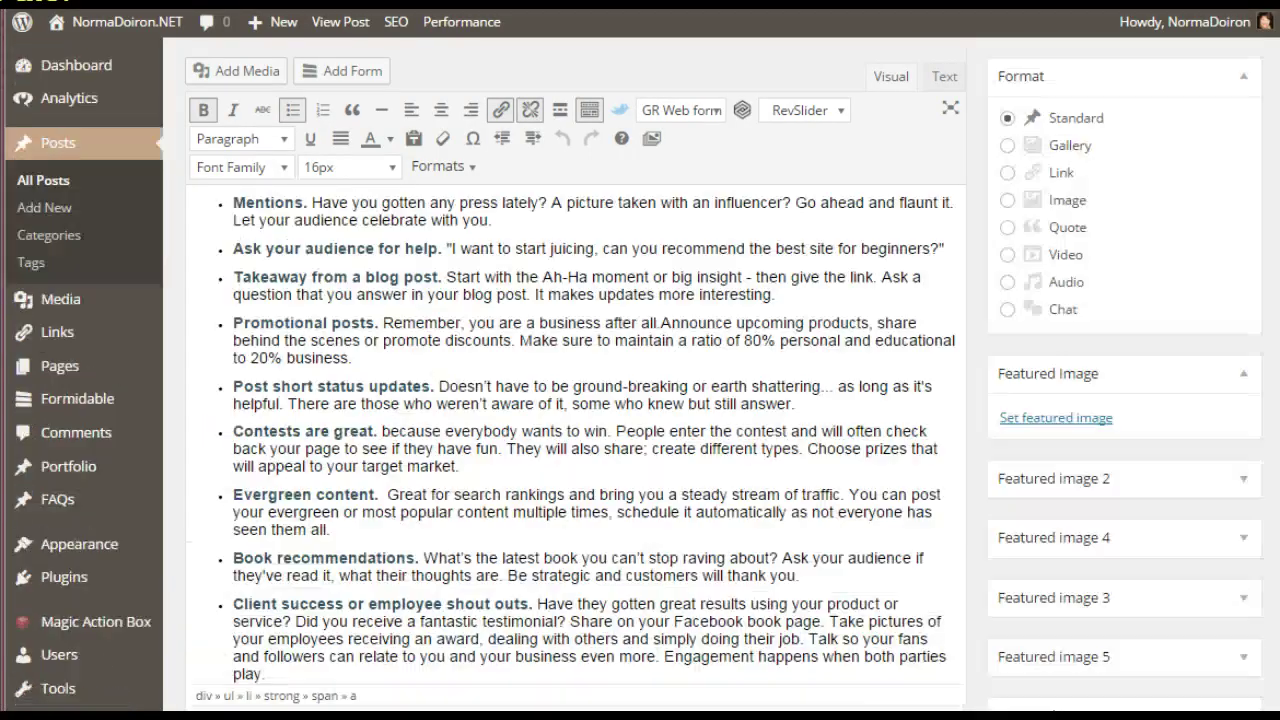
# Open the published version of the post in a new browser tab and switch to it.
pyautogui.scroll(20, 1105, 188)
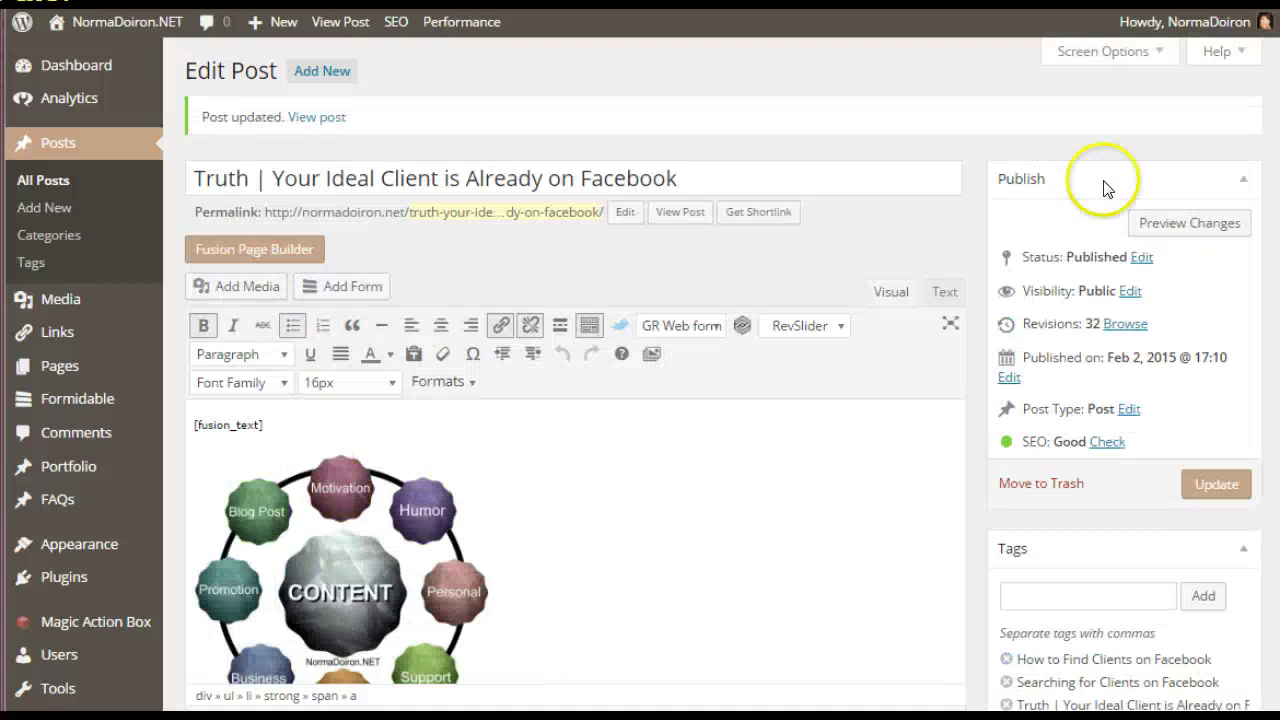
pyautogui.rightClick(680, 213)
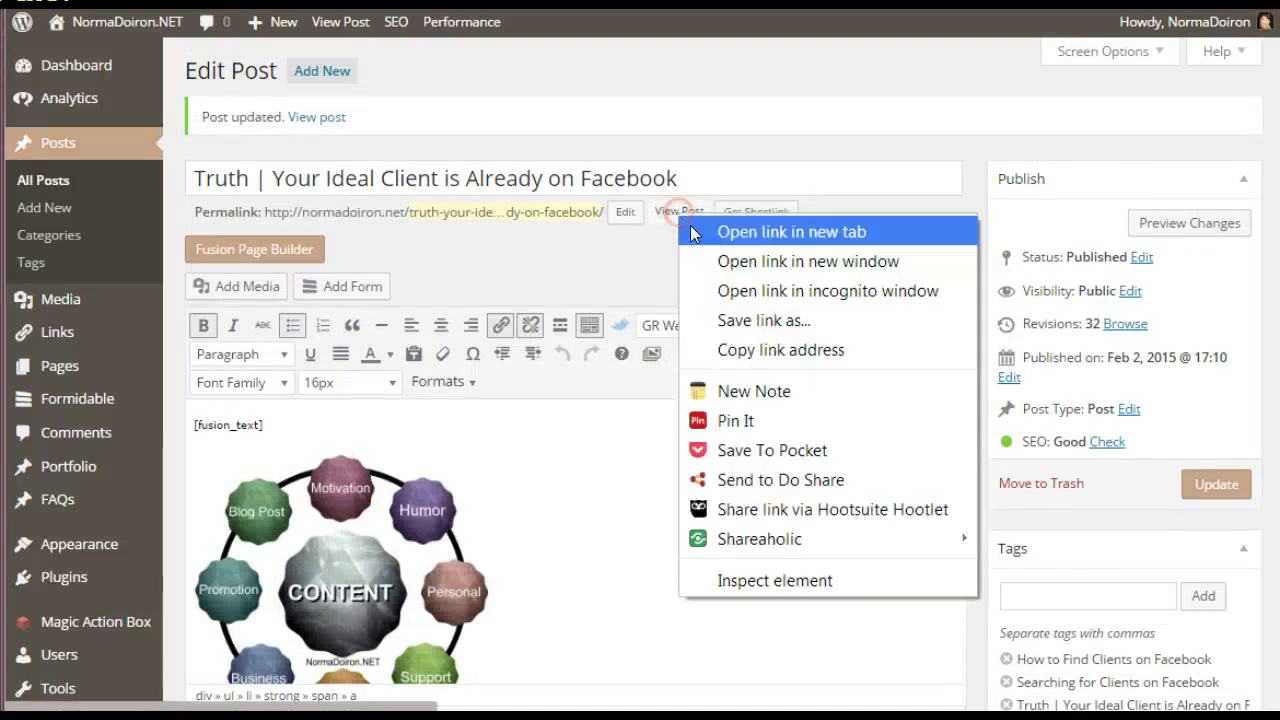
pyautogui.click(712, 233)
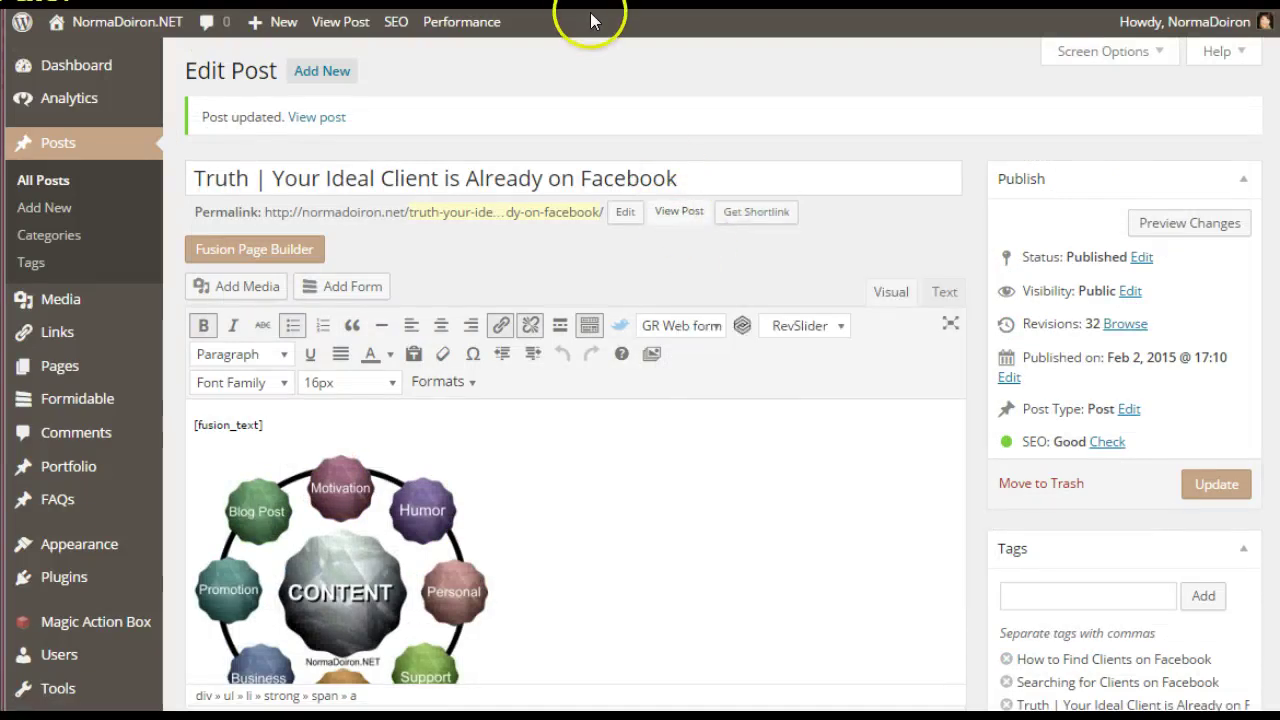
pyautogui.hotkey('ctrl', 'Tab')
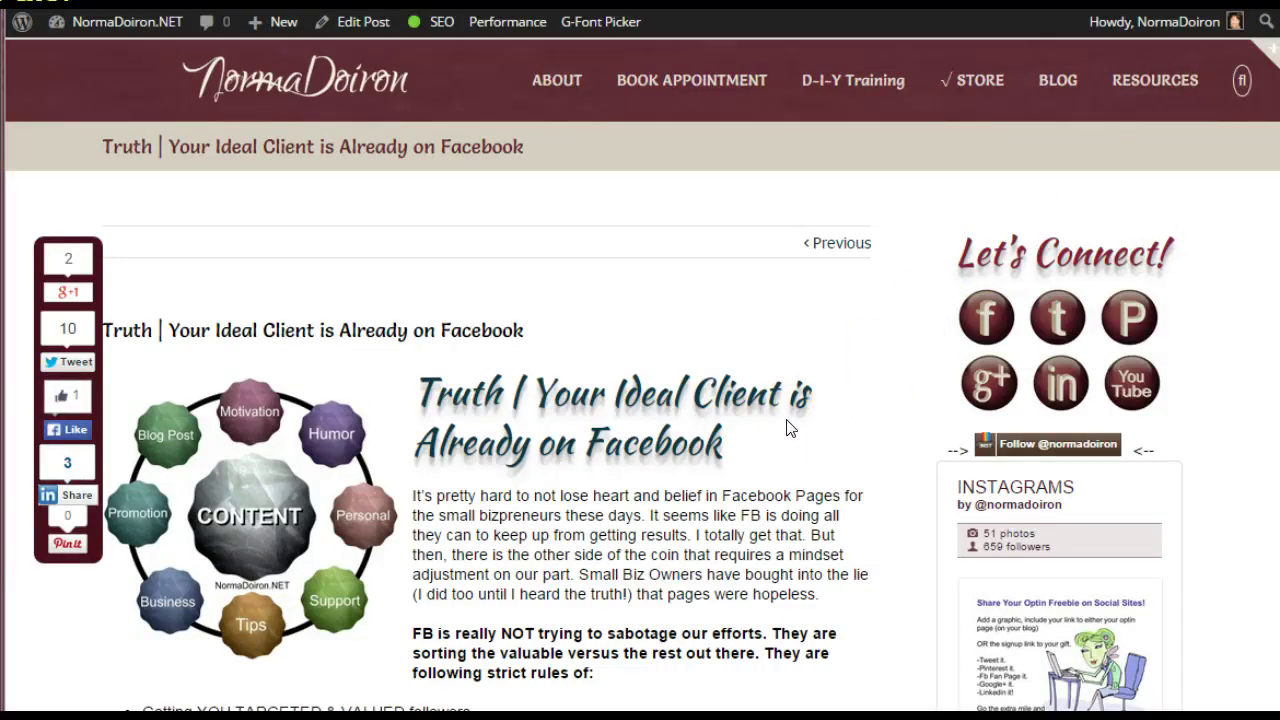
# Highlight the styled "Truth | Your Ideal Client is Already on Facebook" heading beside the content image and compare it with the published post's titles.
pyautogui.click(766, 445)
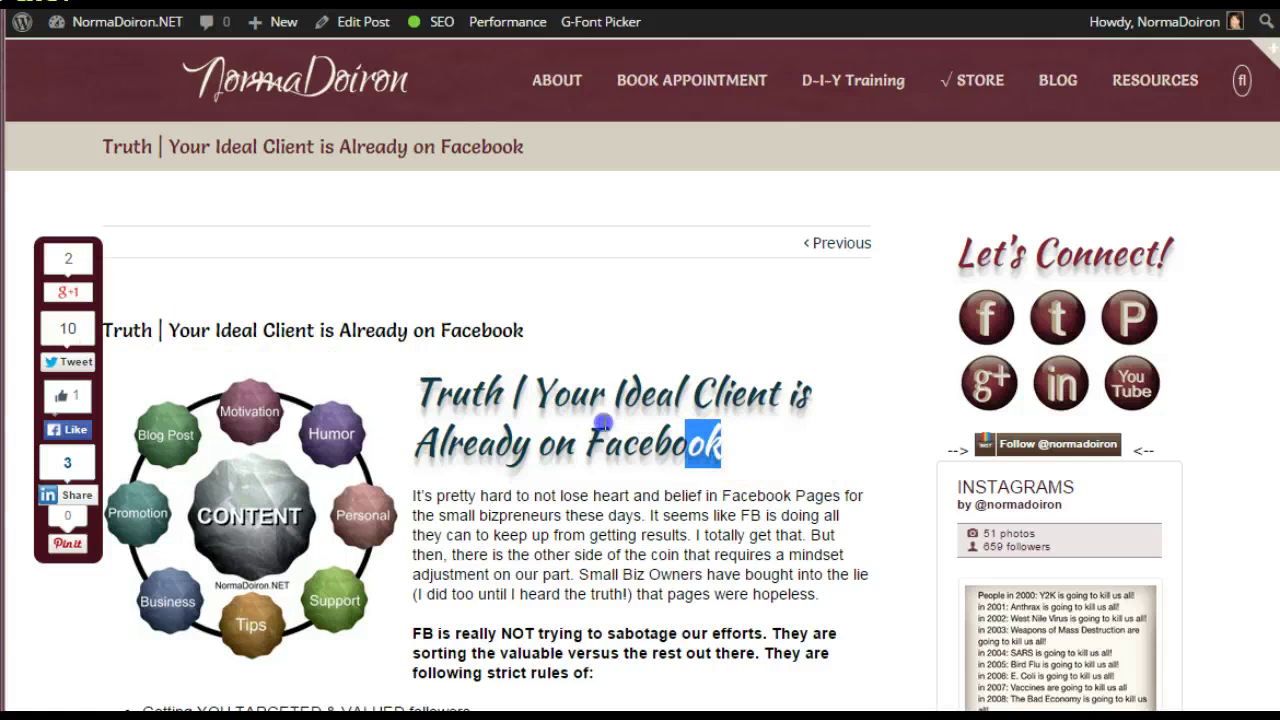
pyautogui.moveTo(602, 424); pyautogui.dragTo(458, 408)
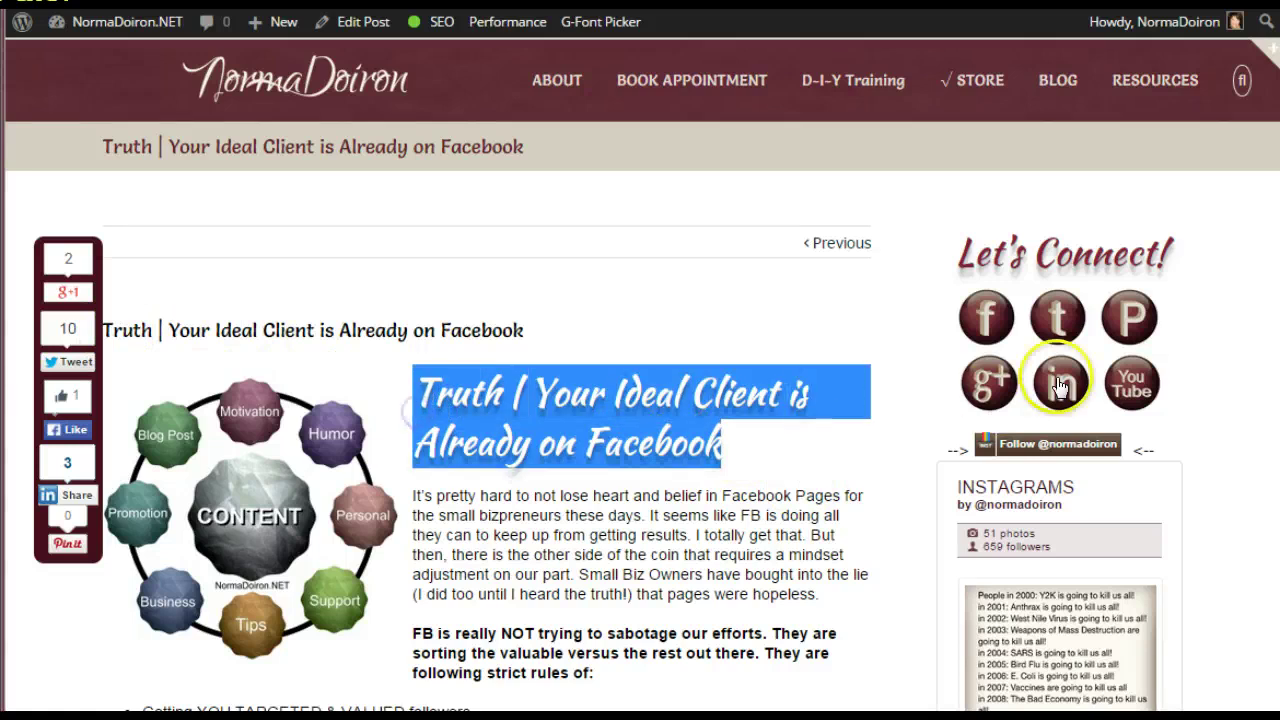
pyautogui.scroll(-3, 1262, 50)
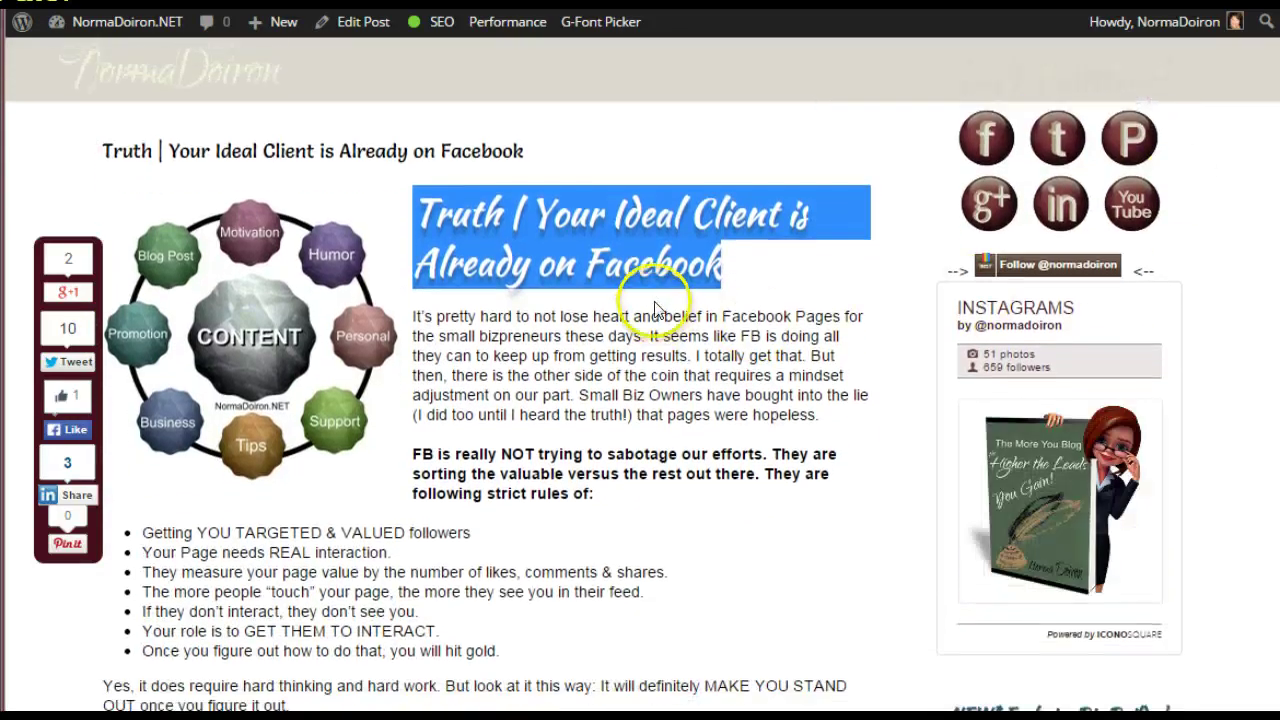
pyautogui.click(655, 307)
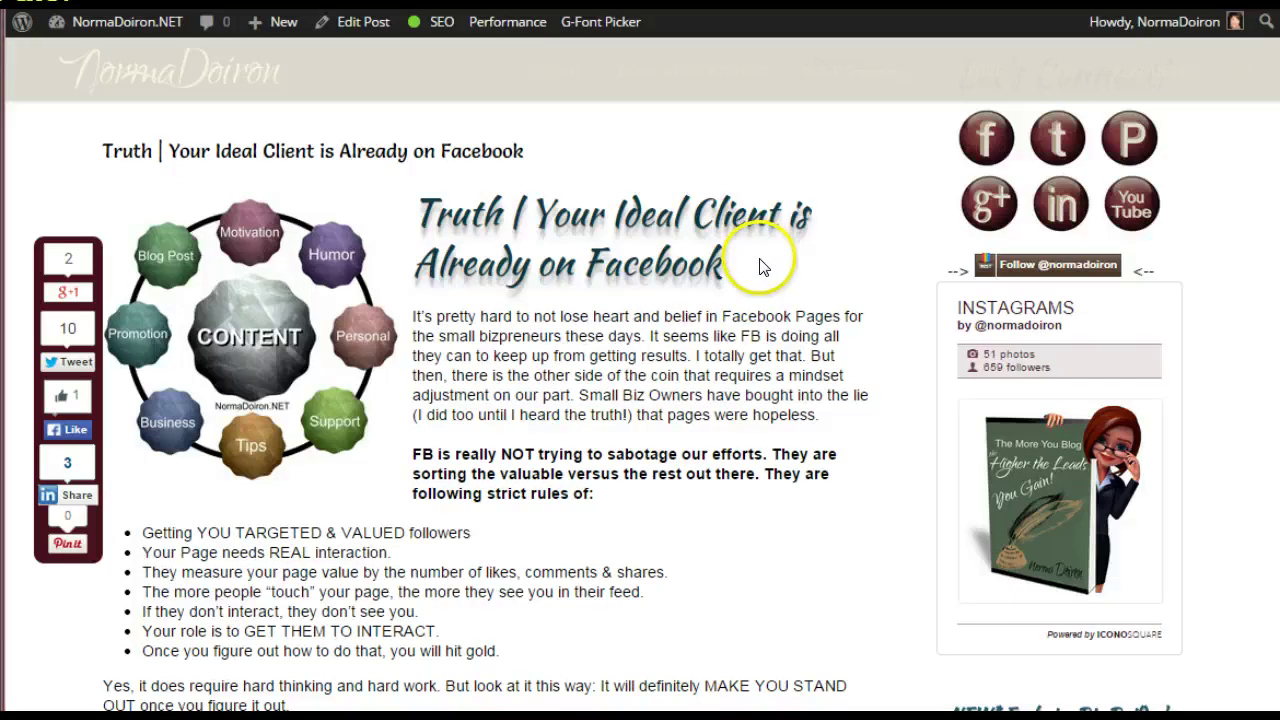
pyautogui.moveTo(764, 265); pyautogui.dragTo(410, 213)
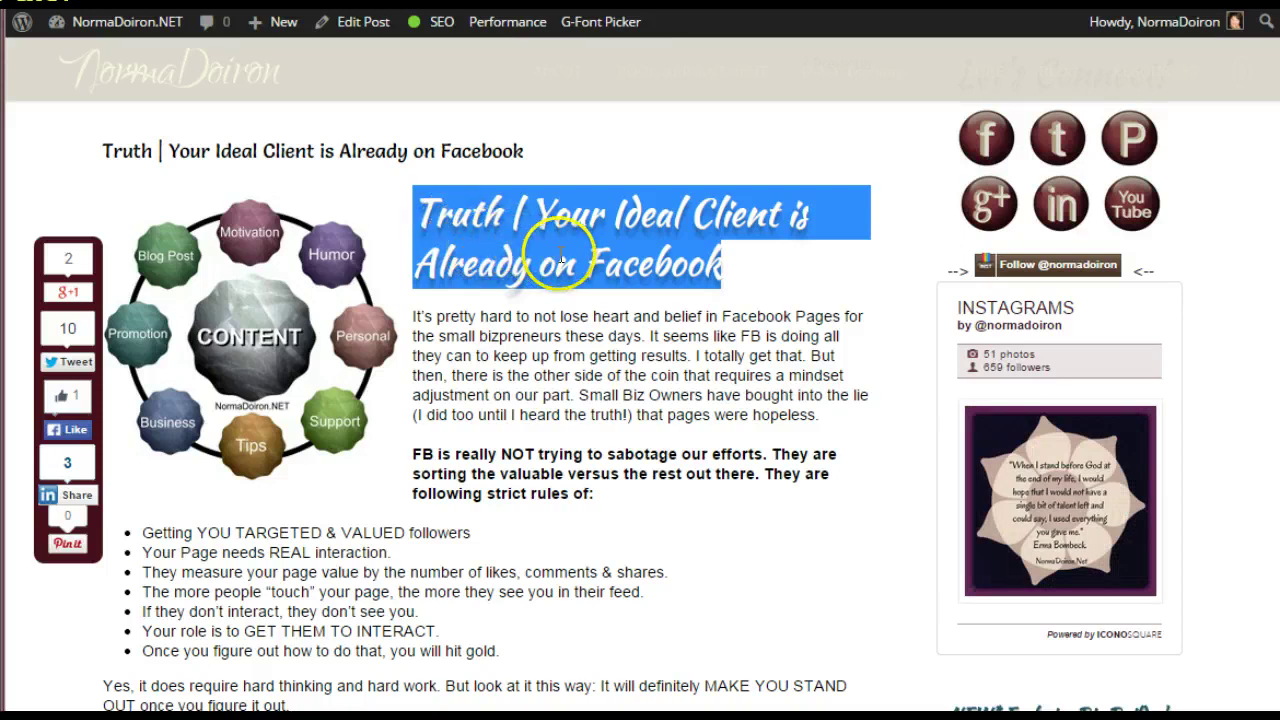
pyautogui.click(745, 276)
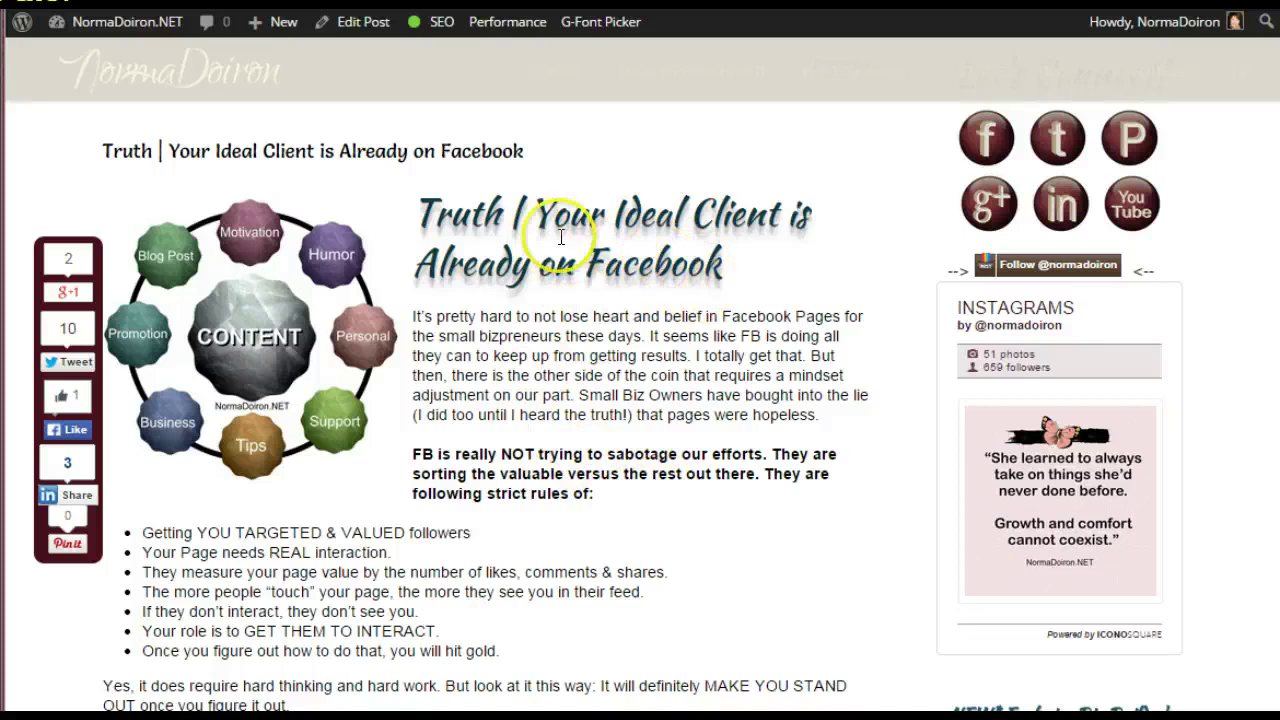
pyautogui.scroll(3, 1241, 164)
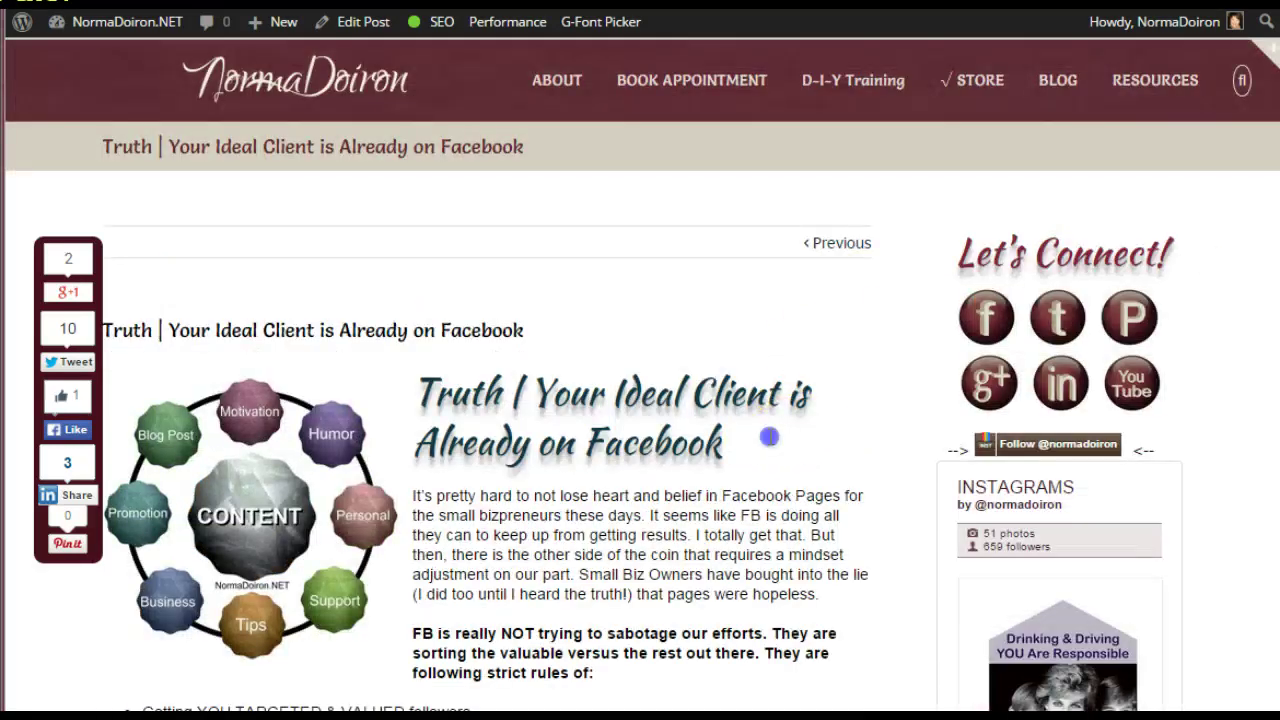
pyautogui.moveTo(769, 437); pyautogui.dragTo(422, 392)
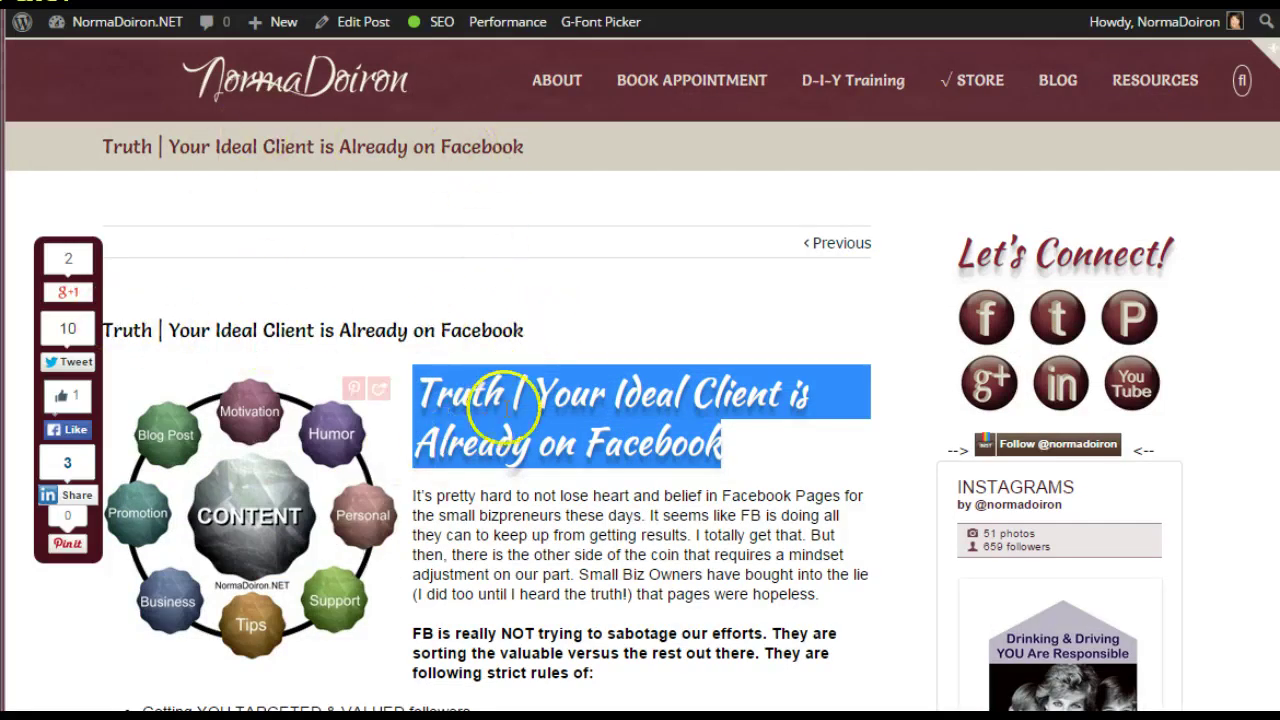
pyautogui.click(526, 412)
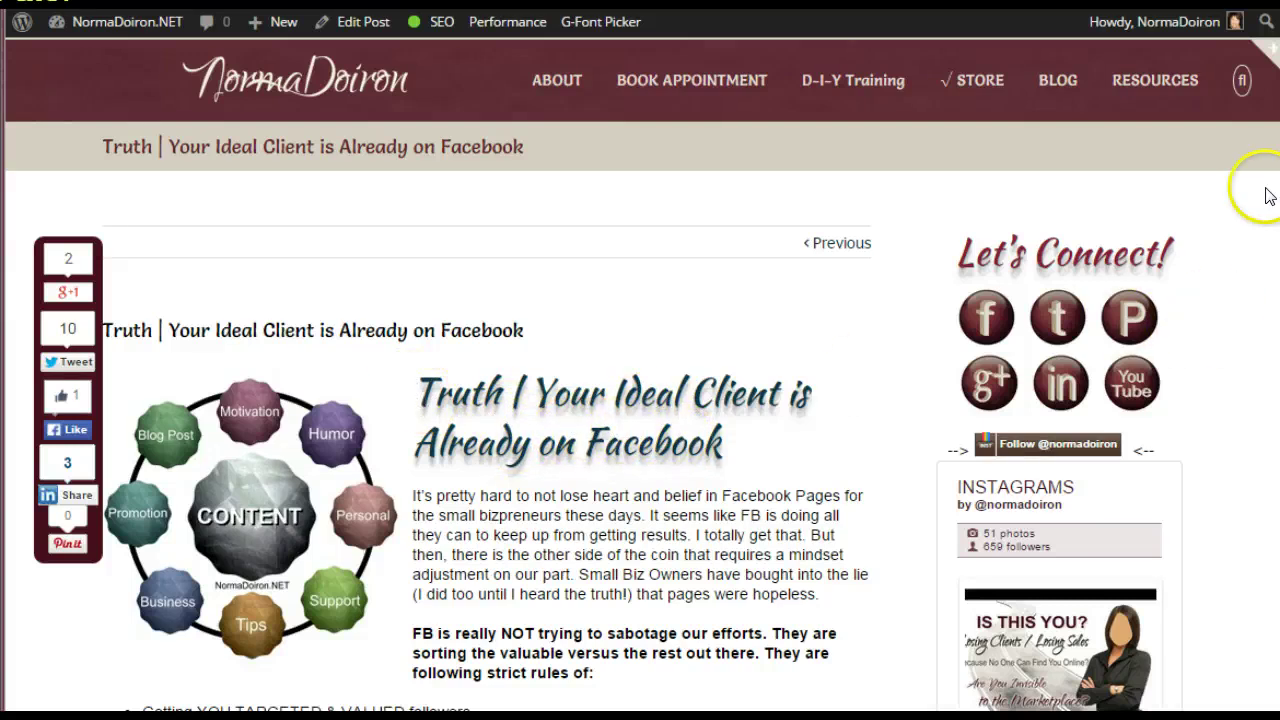
# Examine how the introduction, bulleted Facebook rules, separators and "FAB TIP!" section appear on the published post.
pyautogui.scroll(-3, 640, 400)
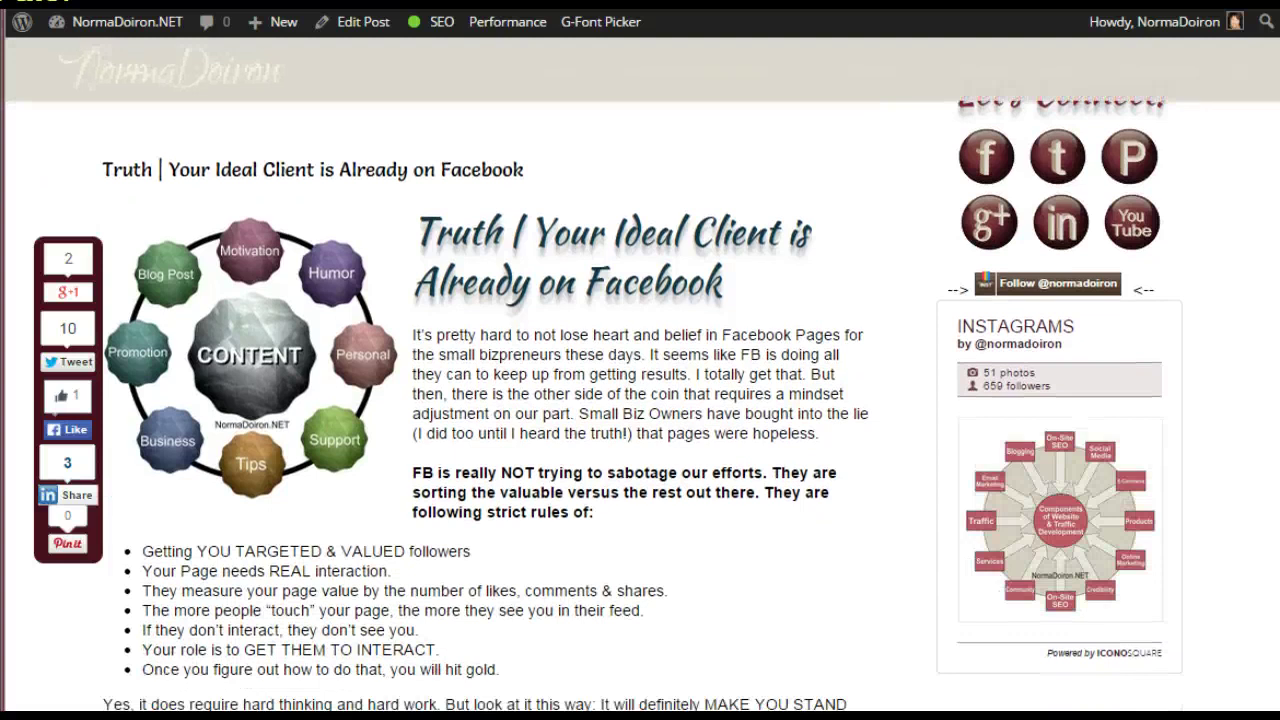
pyautogui.scroll(-5, 640, 400)
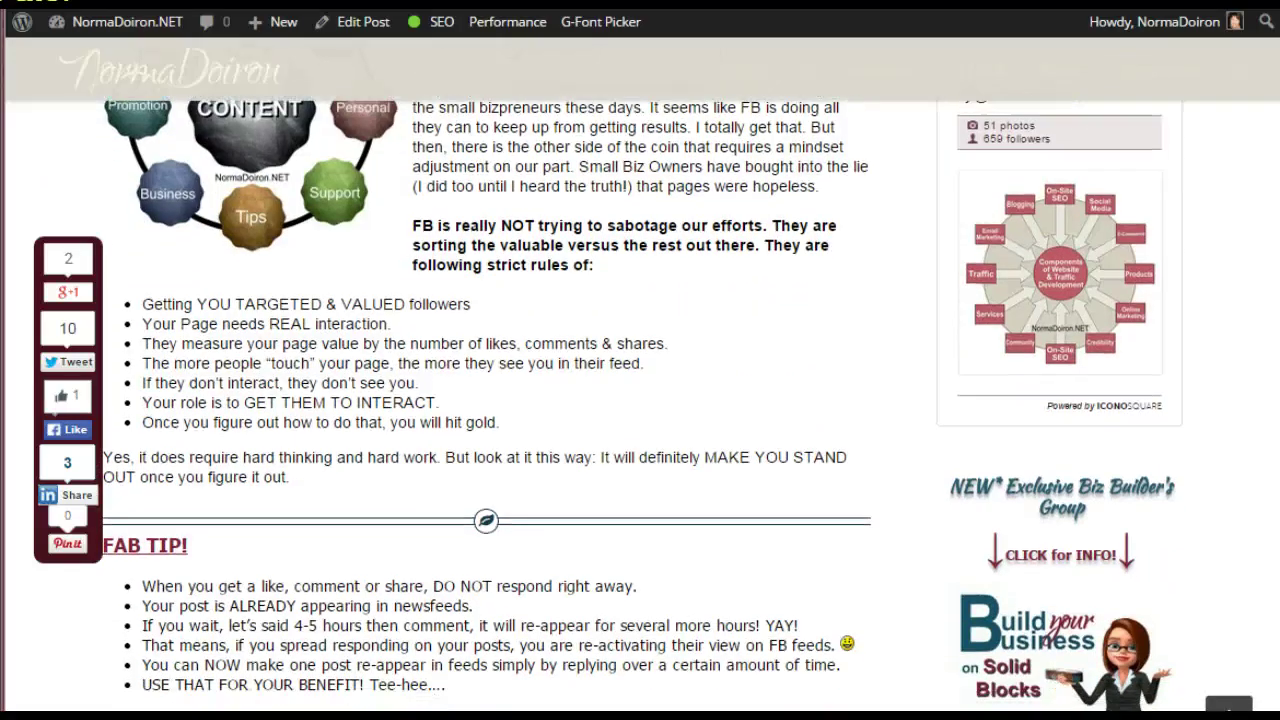
pyautogui.scroll(-3, 640, 400)
pyautogui.scroll(4, 640, 400)
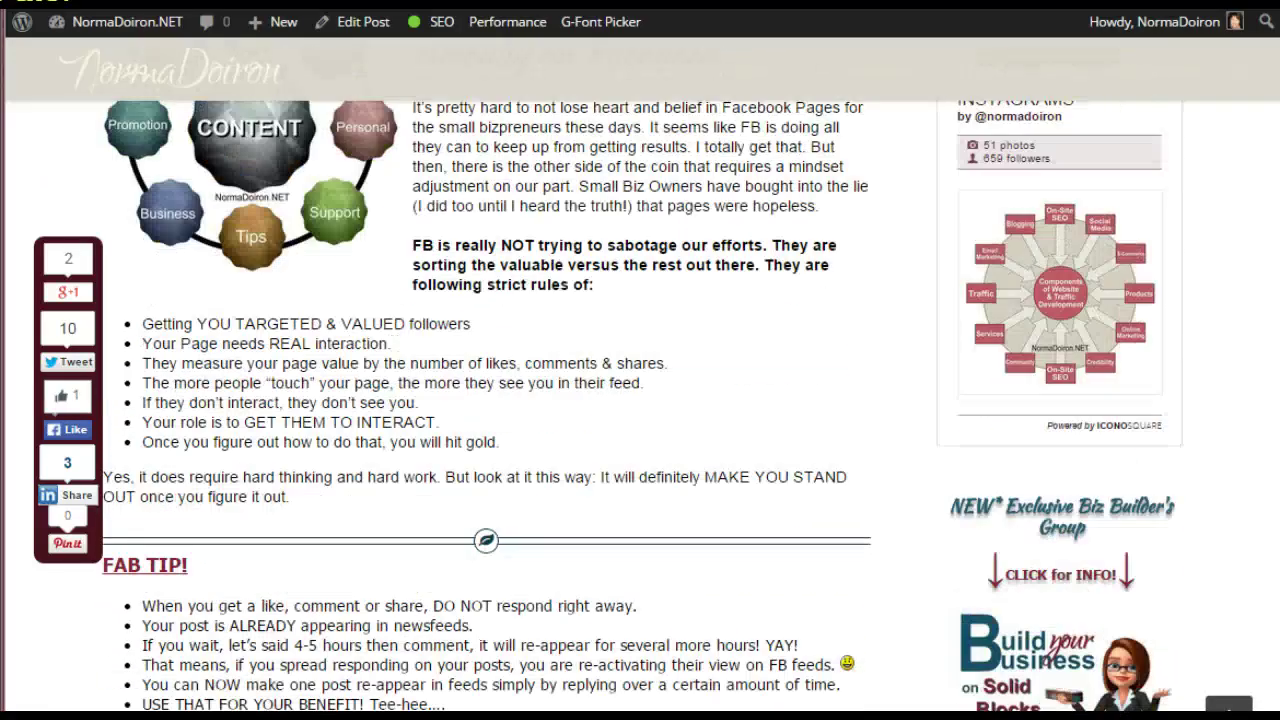
pyautogui.scroll(5, 640, 400)
pyautogui.scroll(-5, 640, 400)
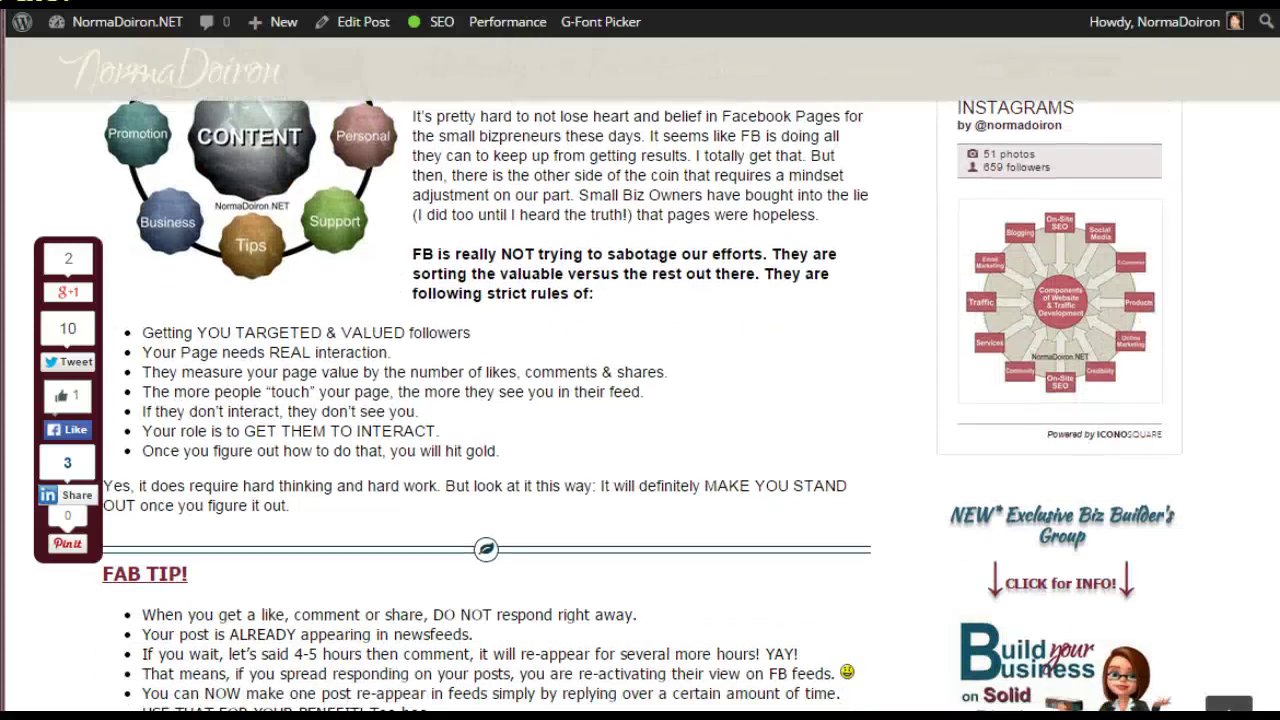
pyautogui.scroll(-3, 640, 400)
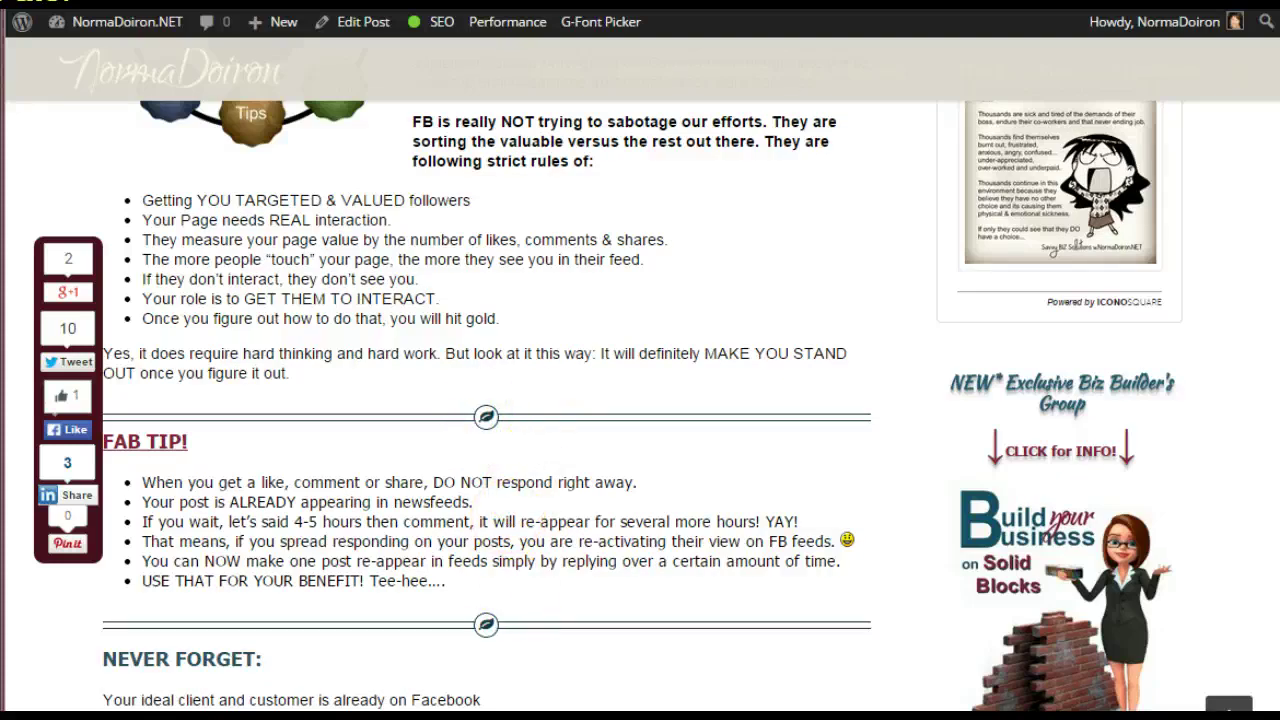
# Examine the published post's subheadings and the bulleted engagement ideas with bold lead-ins, from "Sharing quotes" to "Client success or employee shout outs".
pyautogui.scroll(-6, 640, 400)
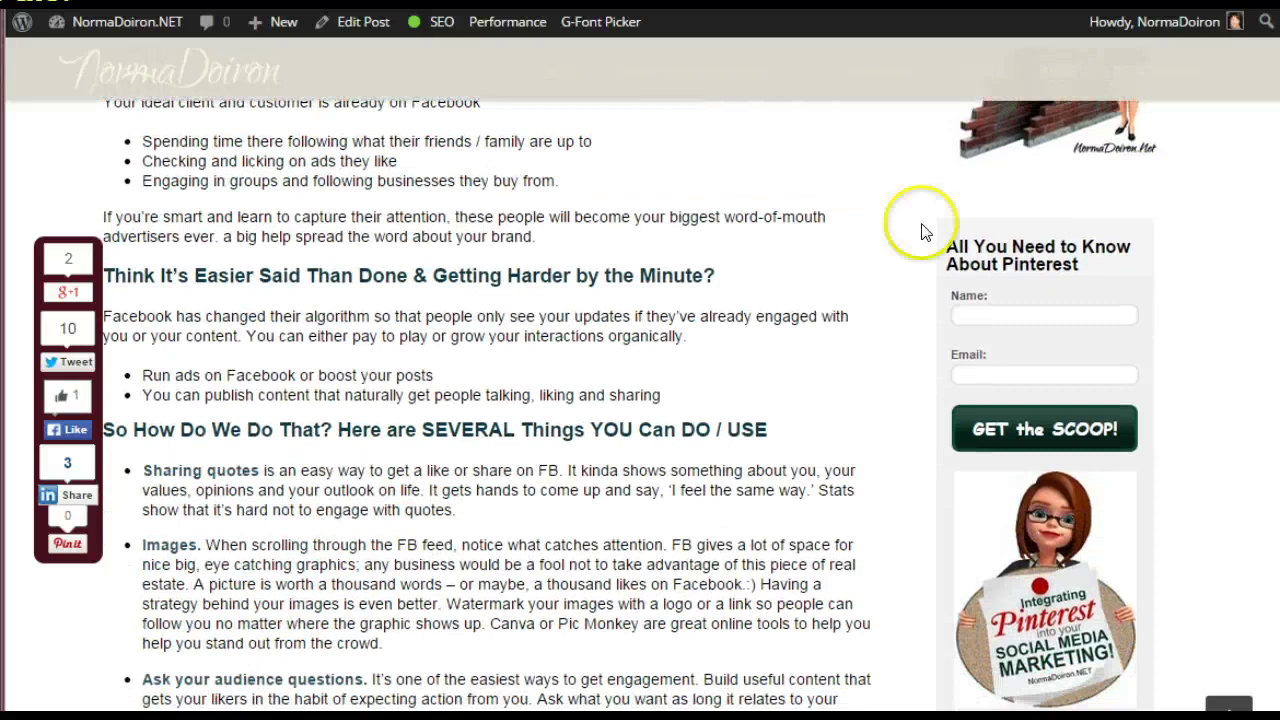
pyautogui.scroll(2, 640, 400)
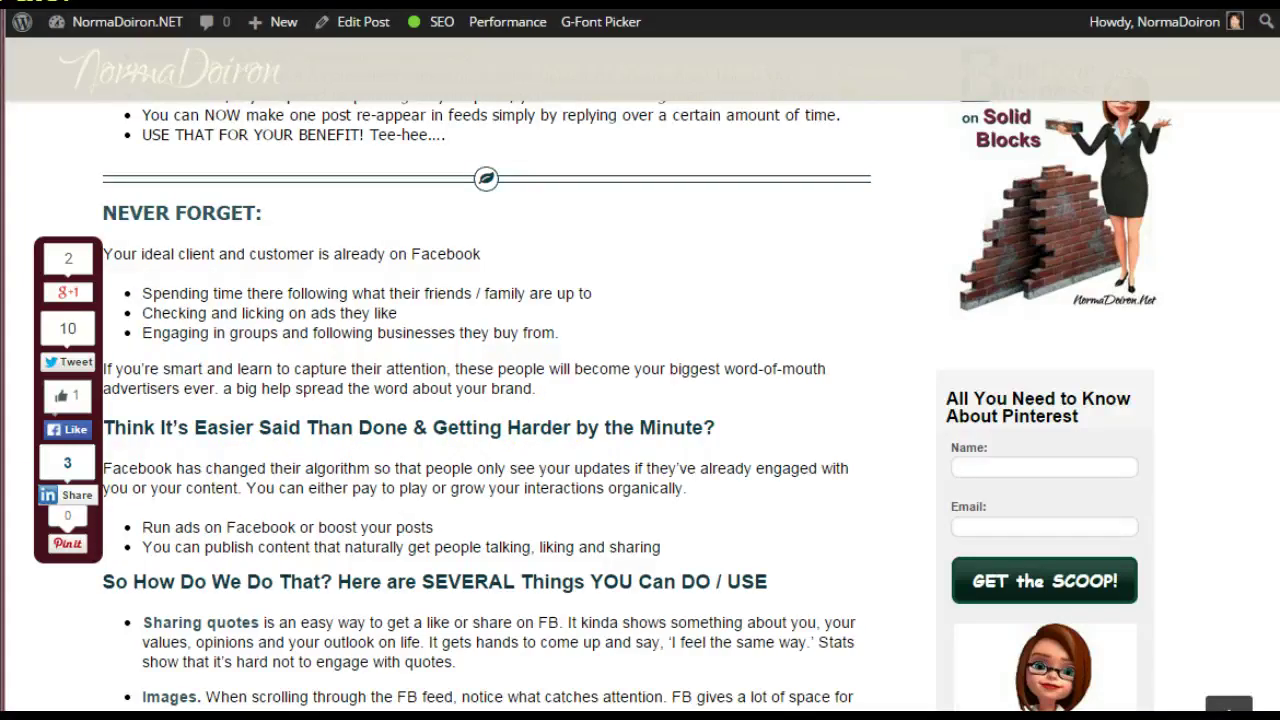
pyautogui.scroll(-2, 500, 400)
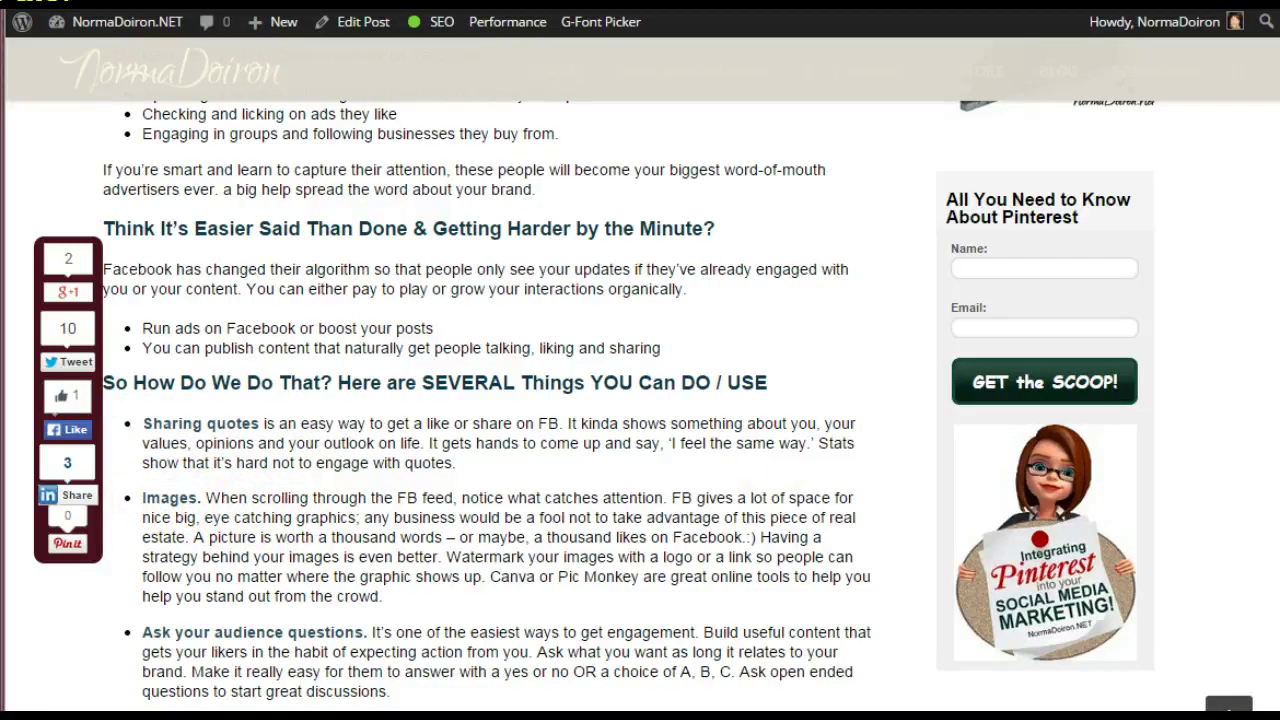
pyautogui.scroll(-3, 1275, 228)
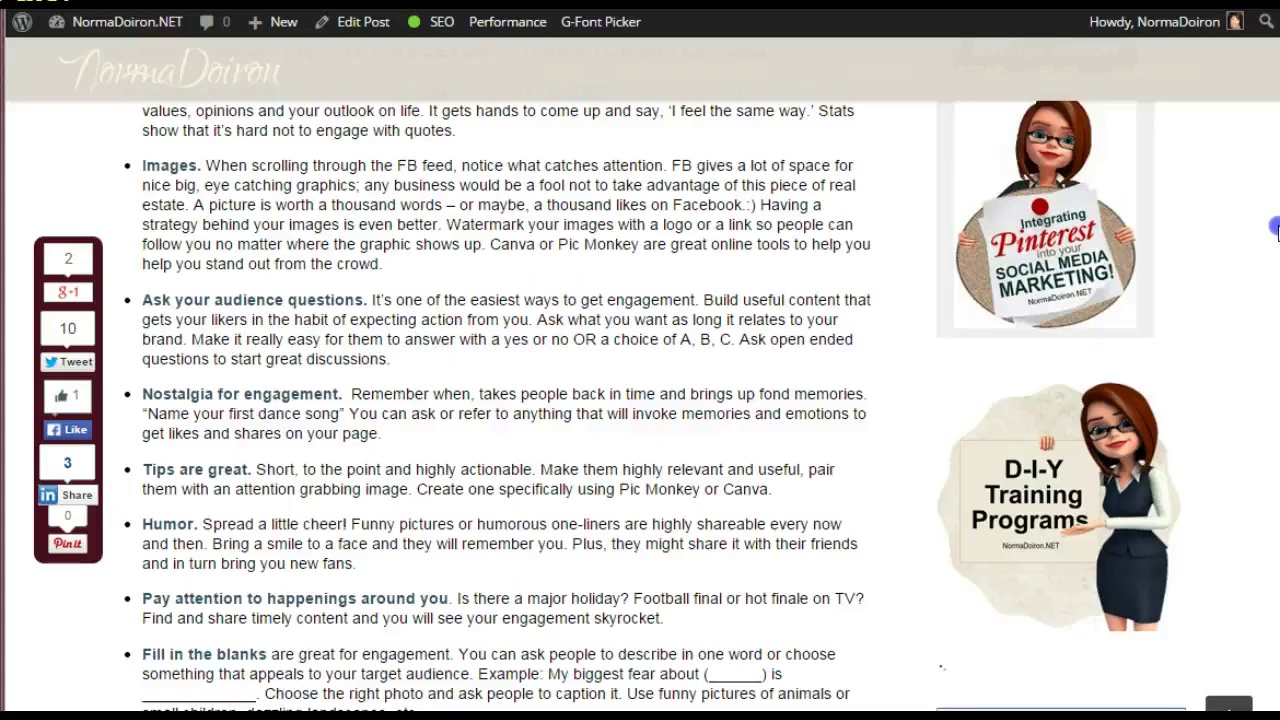
pyautogui.scroll(-2, 655, 404)
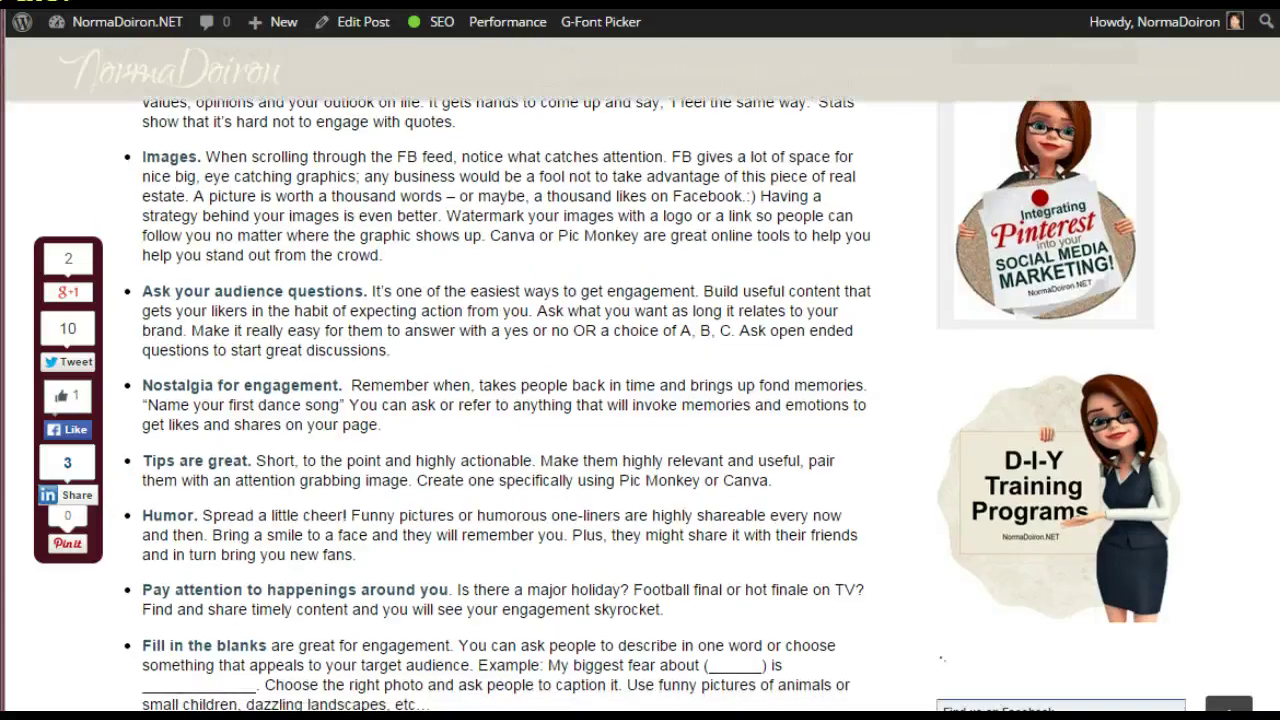
pyautogui.scroll(-1, 655, 406)
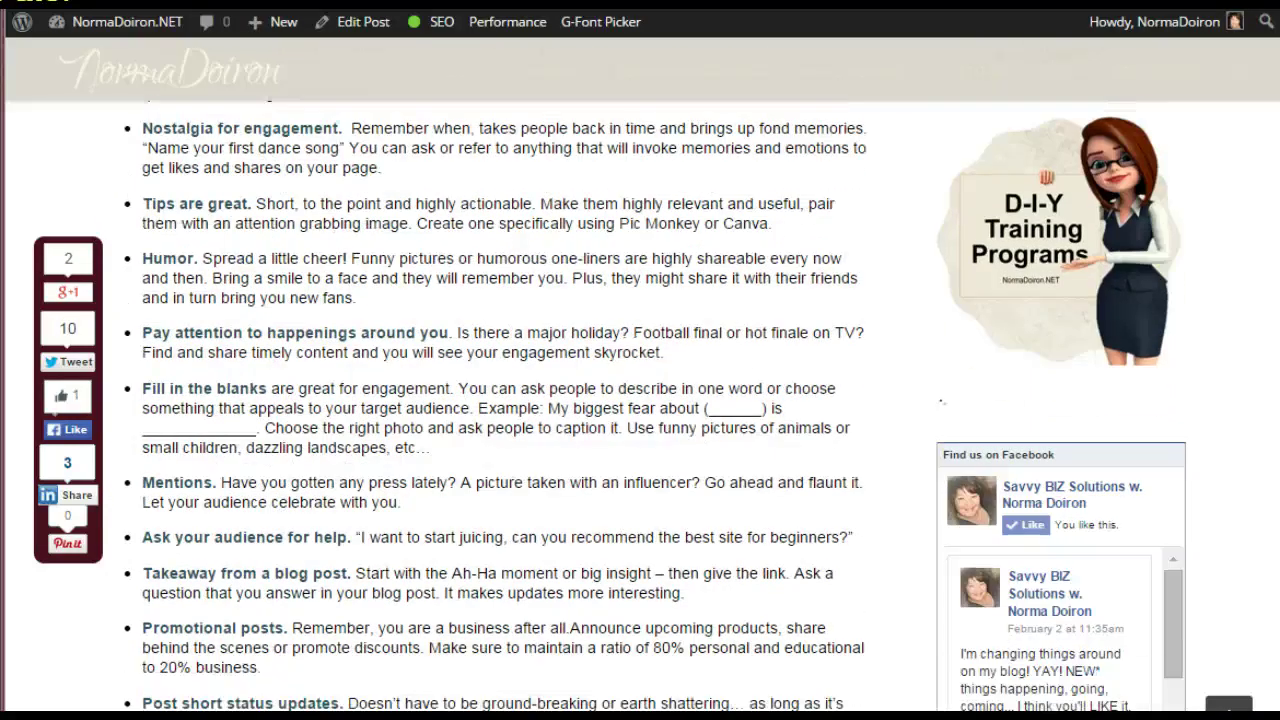
pyautogui.scroll(-2, 655, 404)
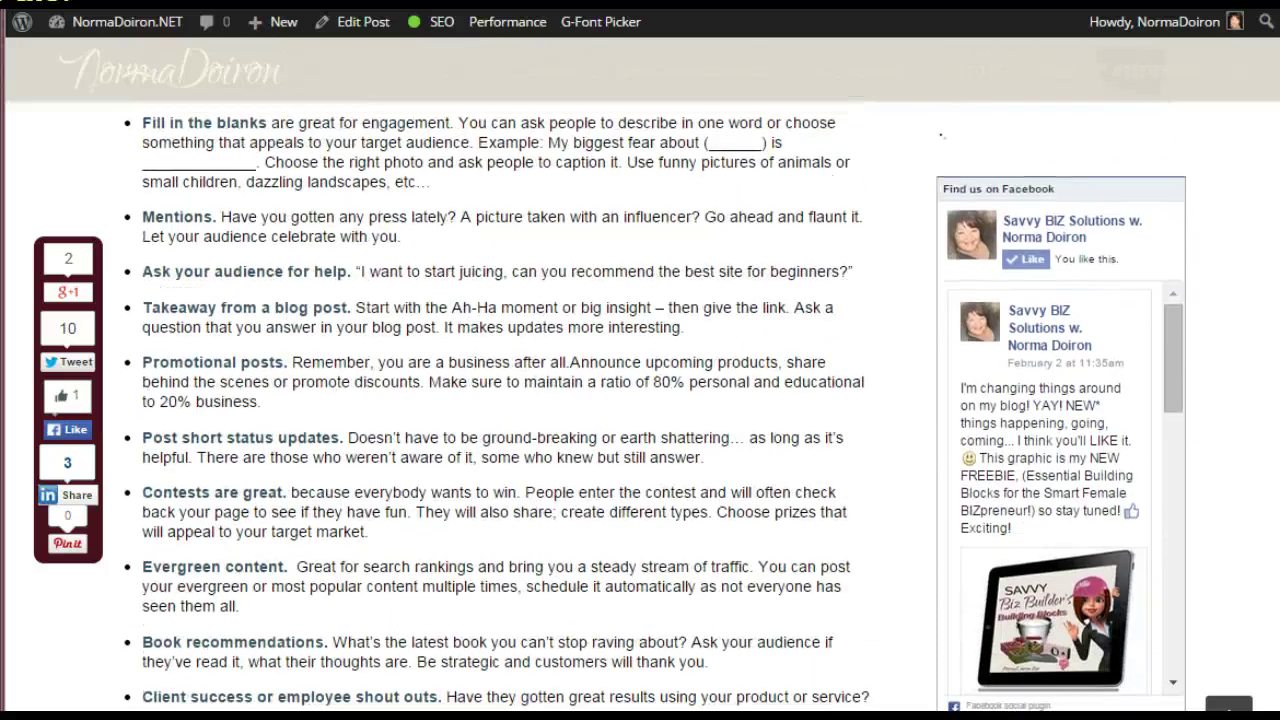
# Examine the rest of the published post, from the last engagement ideas through related links, sharing options and author bio to the reader comments.
pyautogui.scroll(-1, 655, 404)
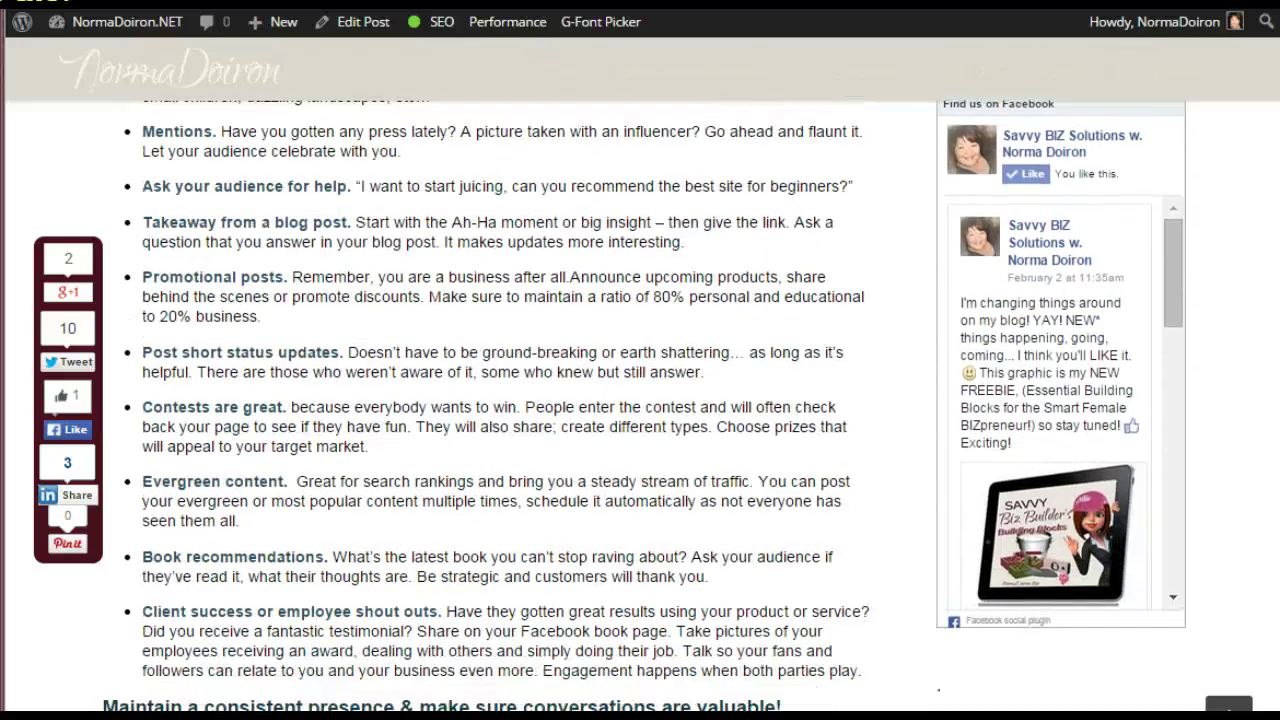
pyautogui.scroll(-1, 644, 406)
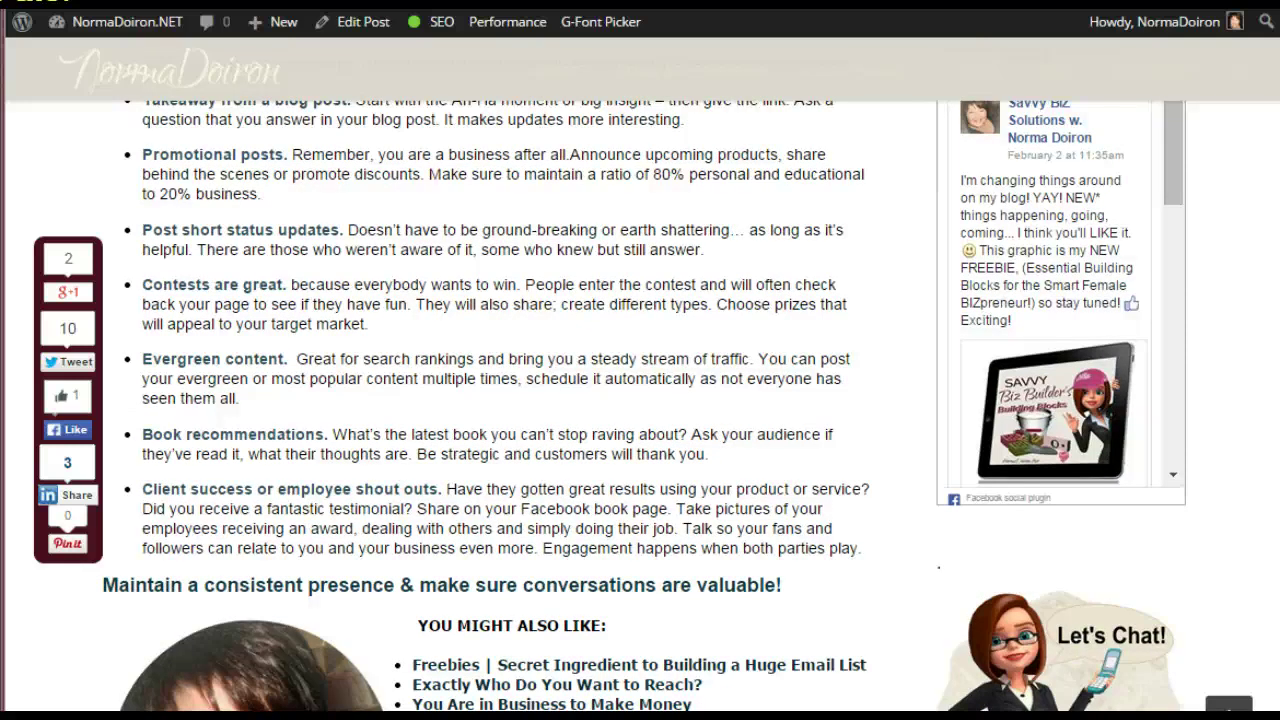
pyautogui.scroll(-2, 1186, 362)
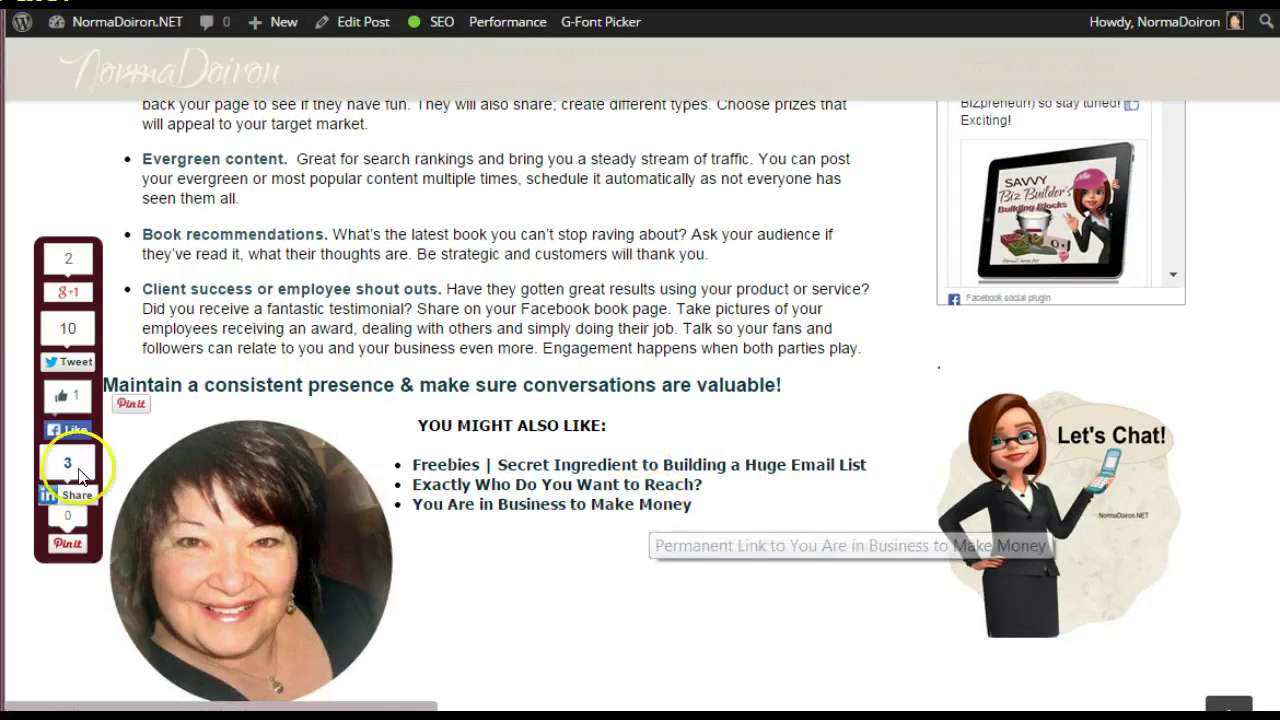
pyautogui.scroll(-8, 490, 405)
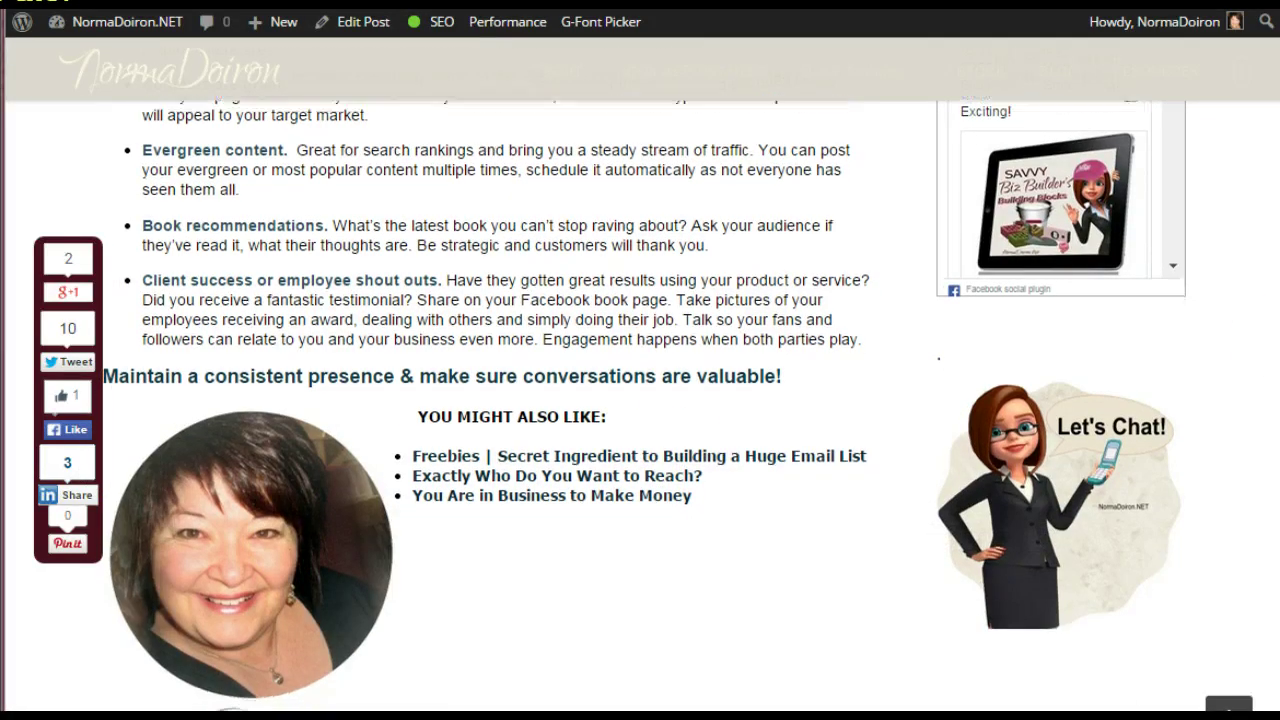
pyautogui.scroll(-1, 490, 405)
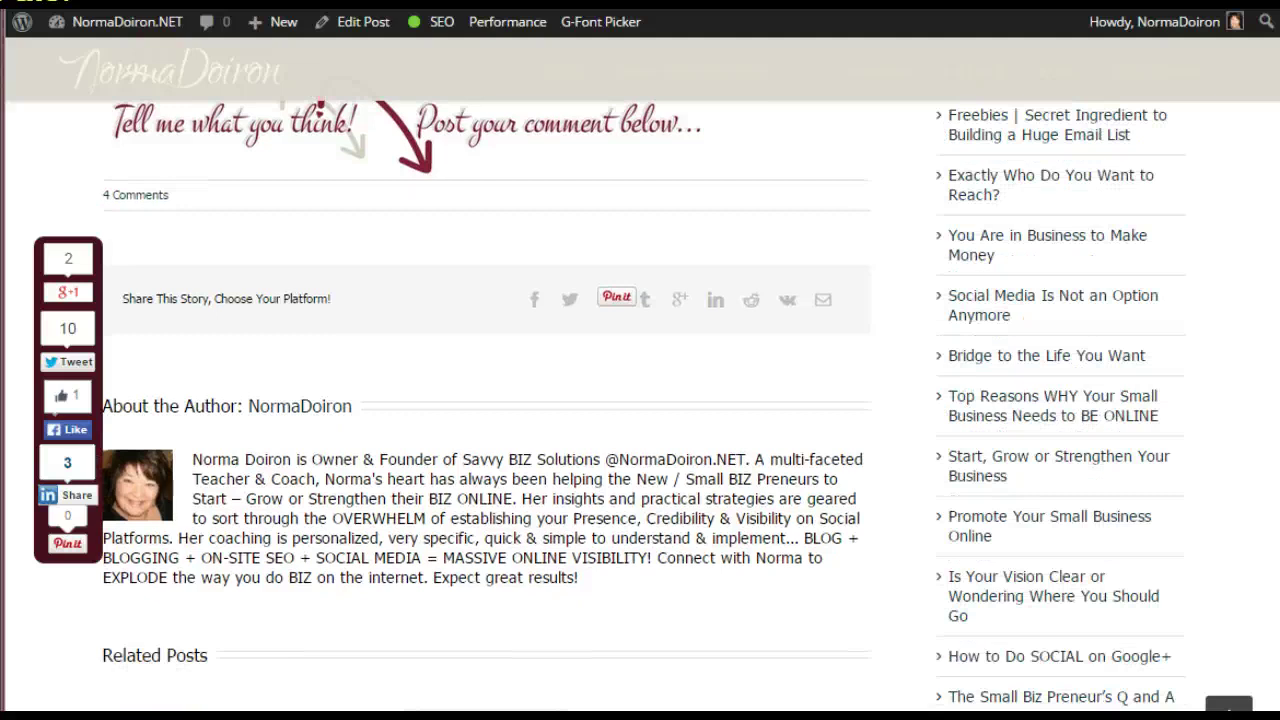
pyautogui.scroll(-1, 323, 520)
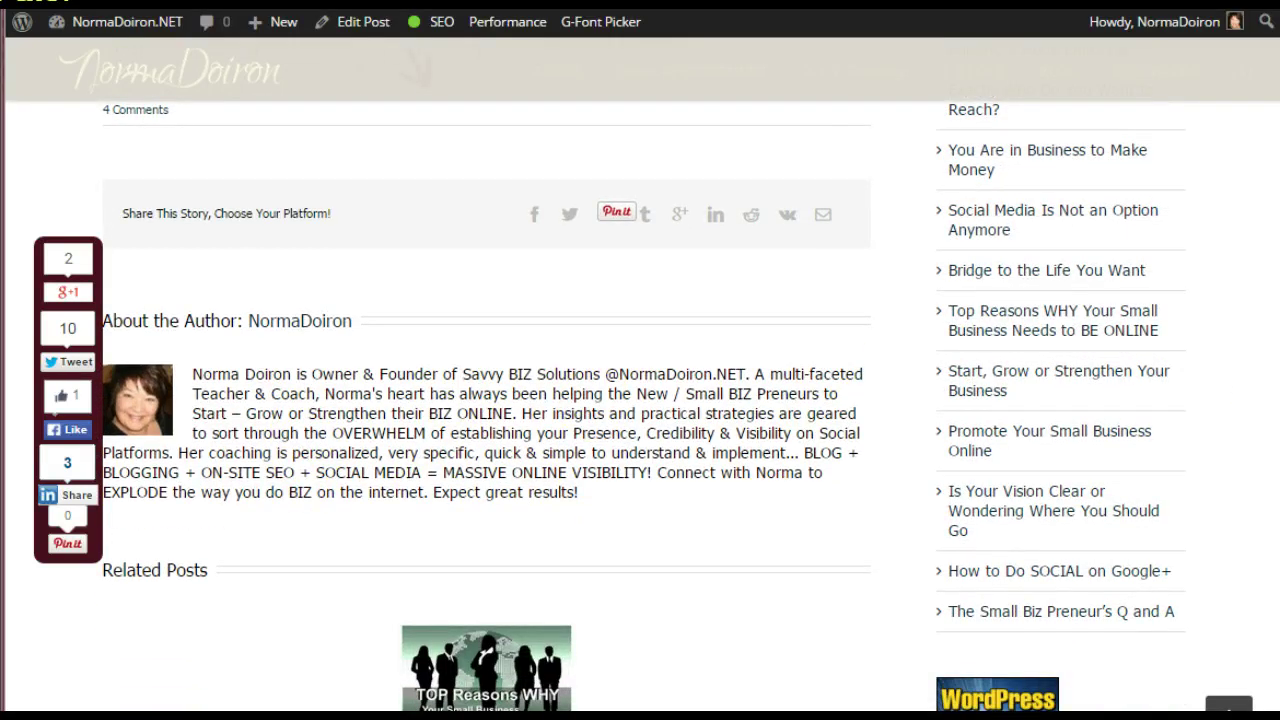
pyautogui.scroll(-6, 1110, 460)
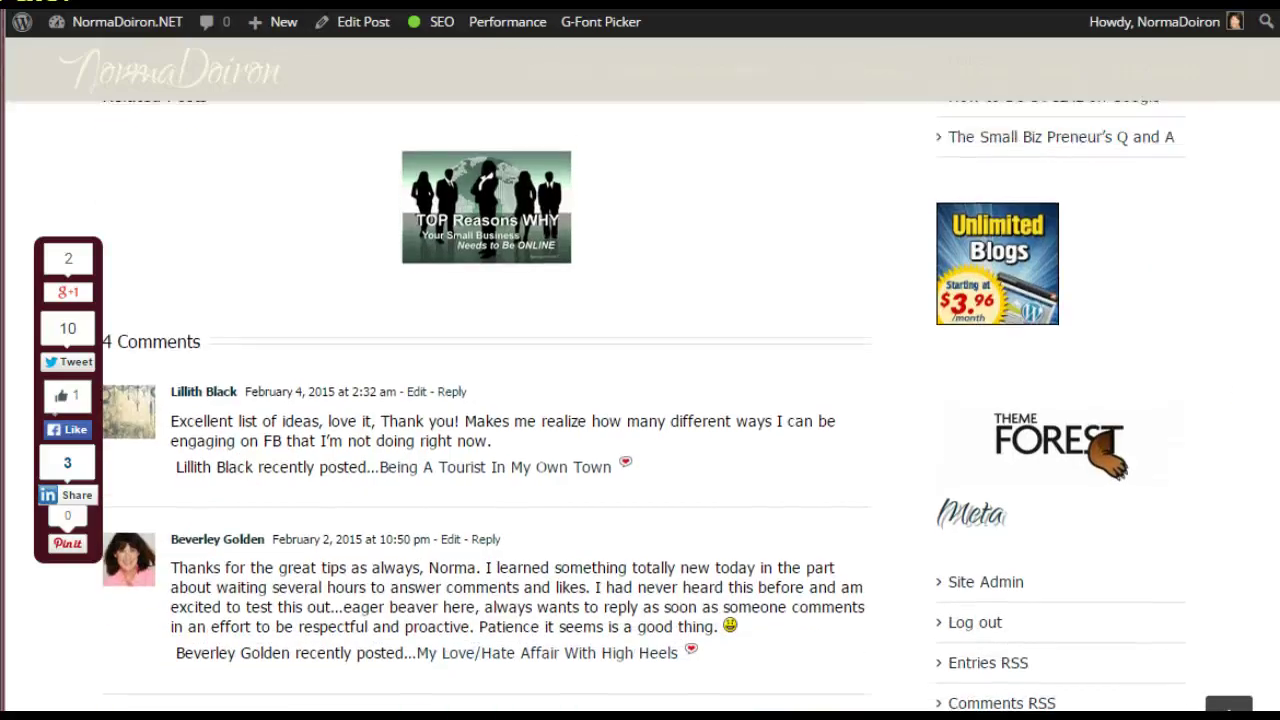
pyautogui.scroll(15, 1110, 458)
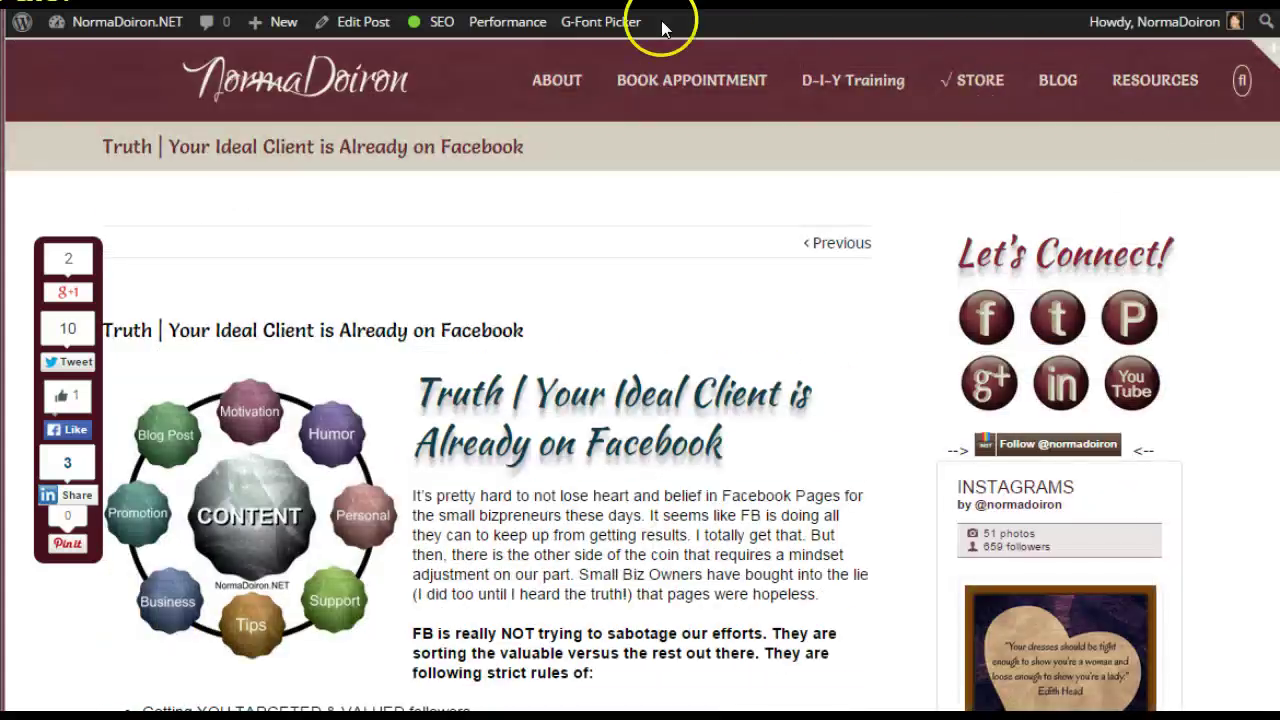
# Return to the post being edited and review its tags, assigned categories and content.
pyautogui.click(610, 6)
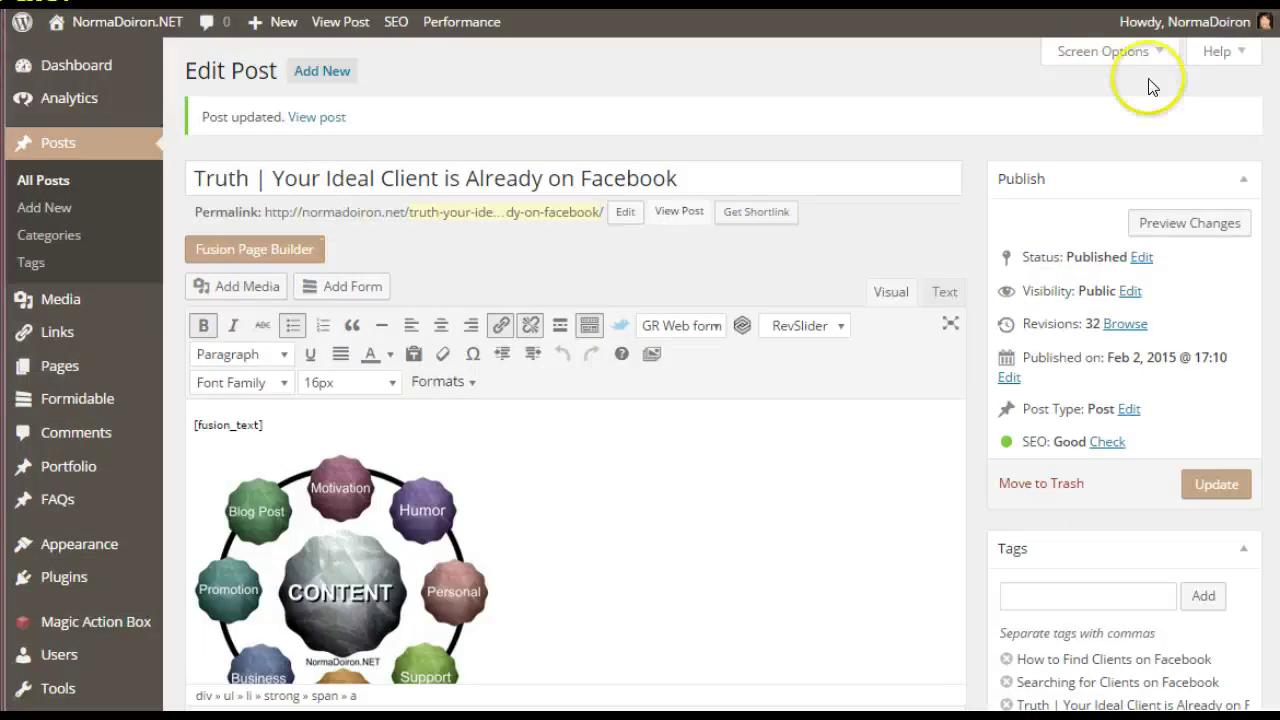
pyautogui.scroll(-3, 640, 450)
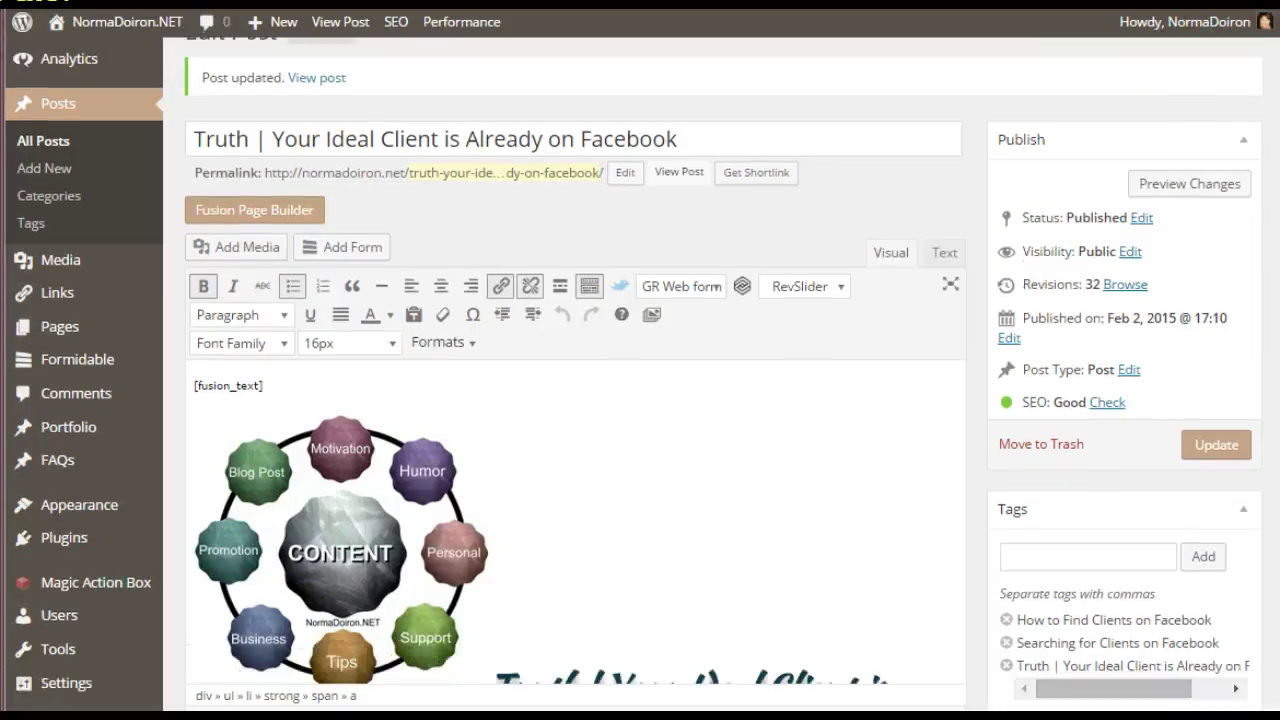
pyautogui.scroll(-5, 640, 450)
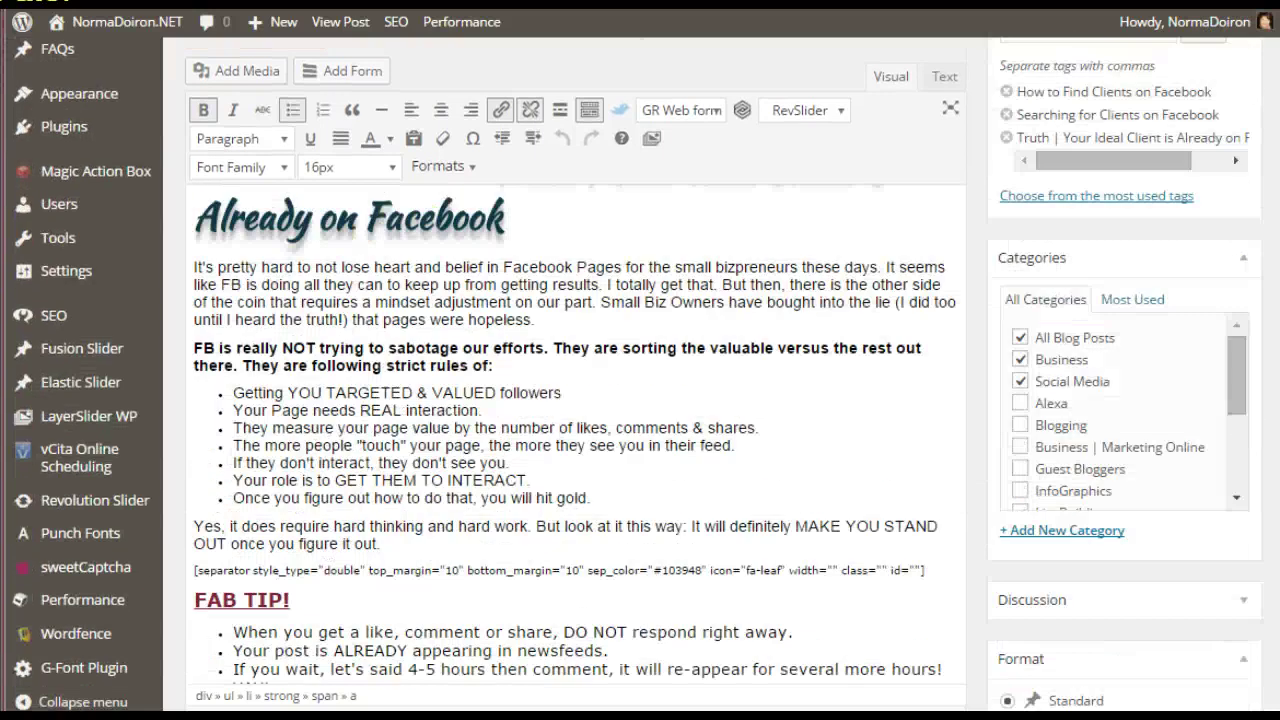
pyautogui.scroll(2, 640, 450)
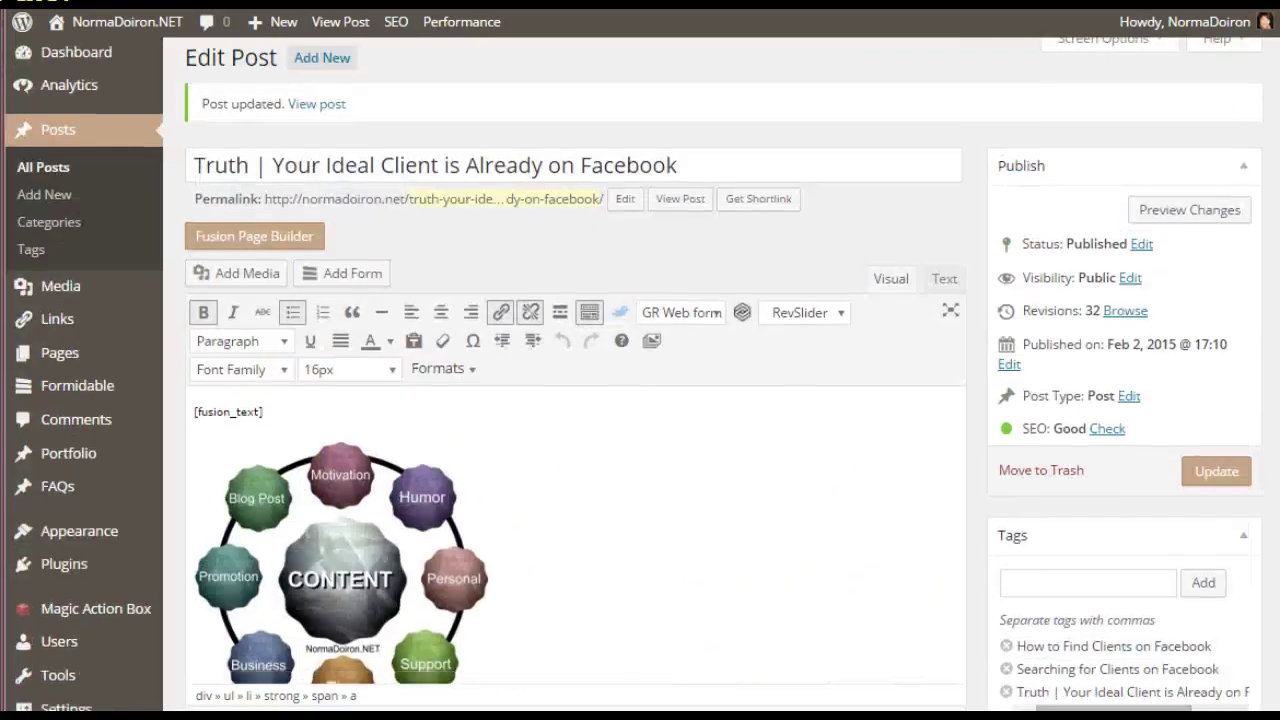
pyautogui.scroll(-10, 575, 450)
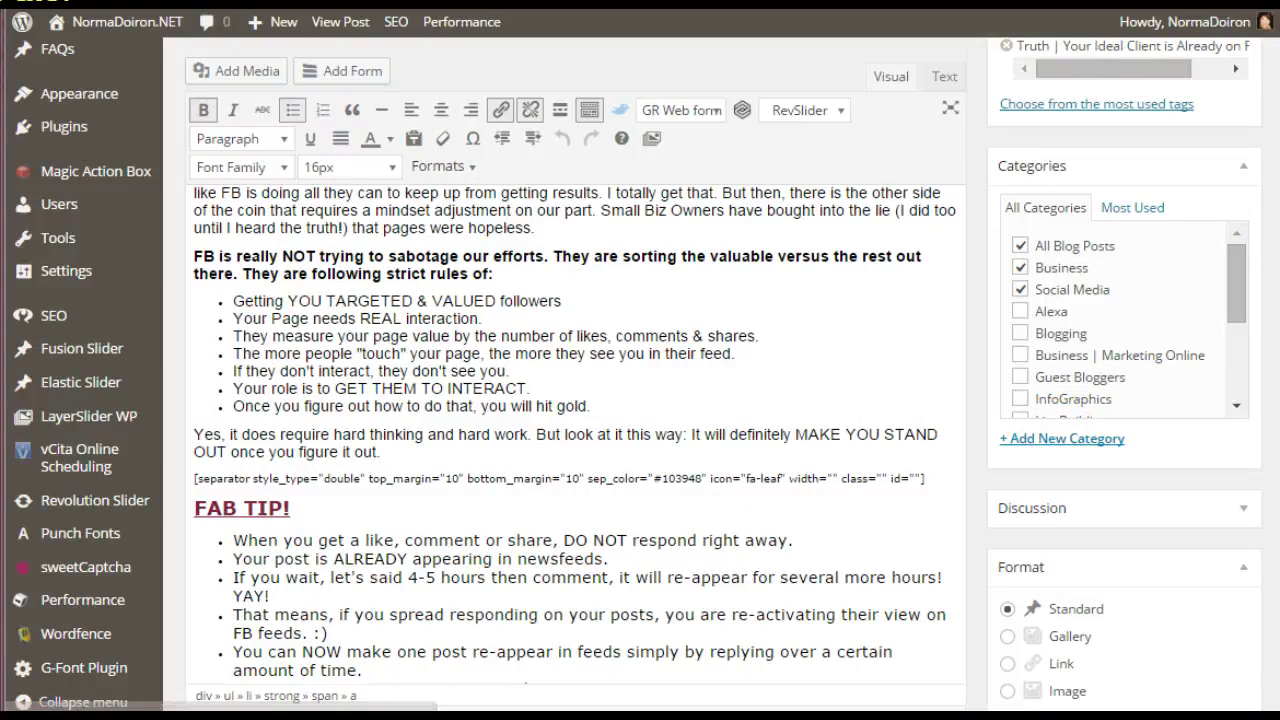
pyautogui.scroll(10, 575, 400)
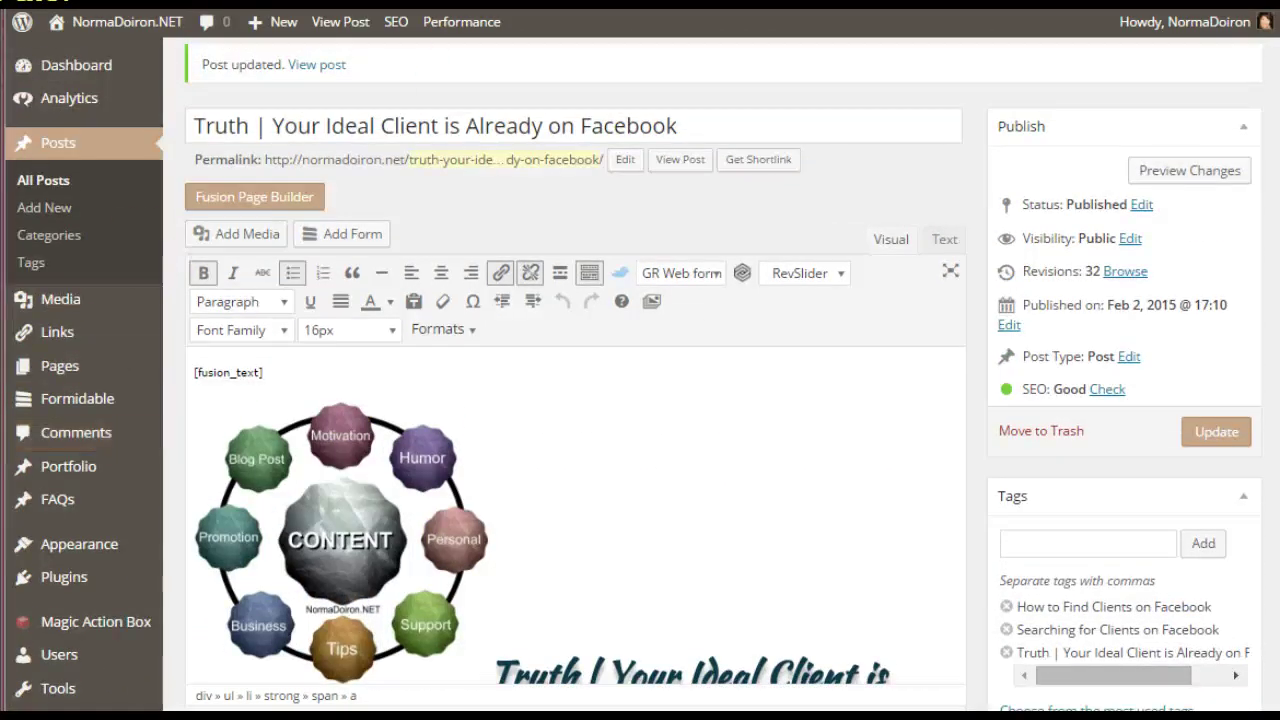
# Open the Business category for editing and enter the description "Business, Information about business,".
pyautogui.click(42, 235)
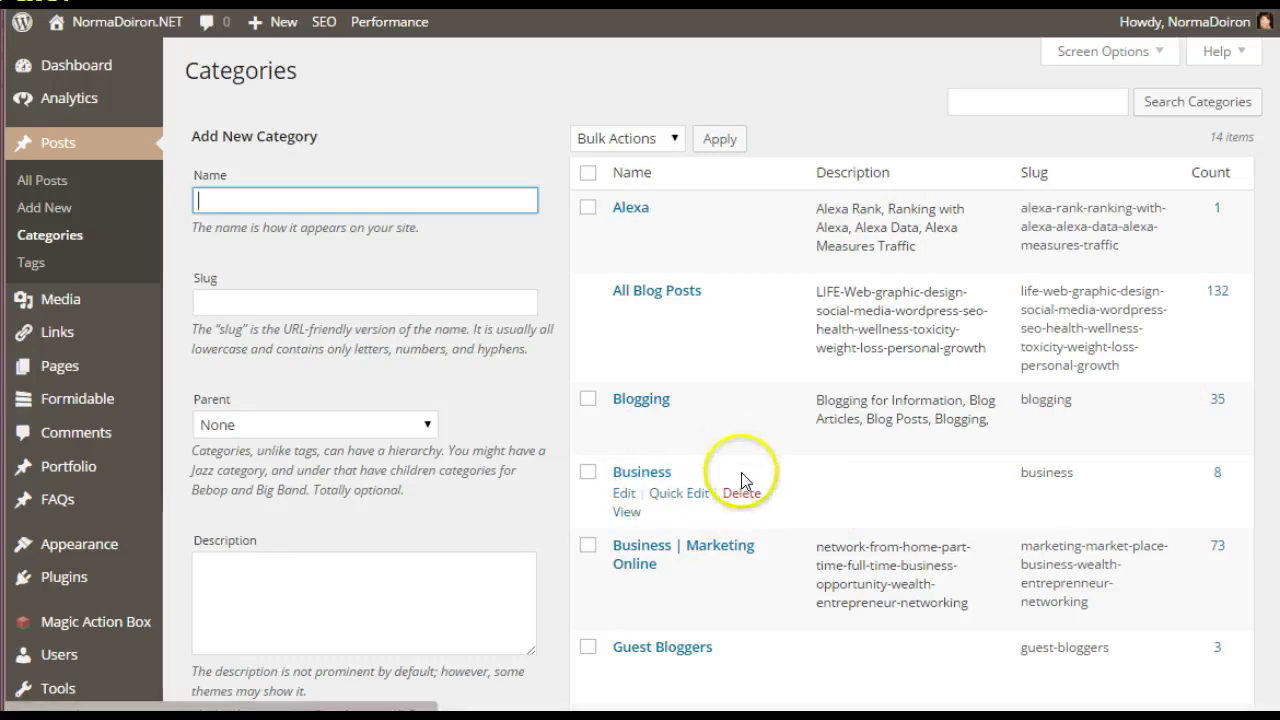
pyautogui.click(647, 476)
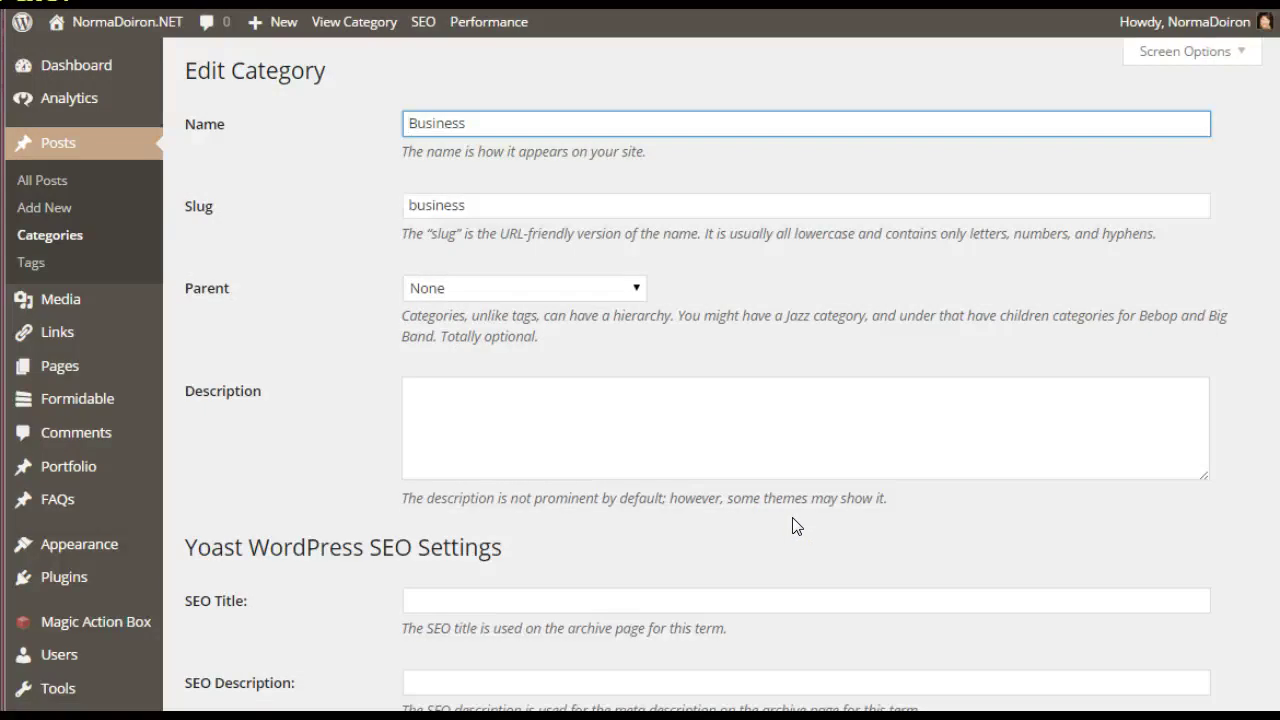
pyautogui.click(478, 122)
pyautogui.click(480, 205)
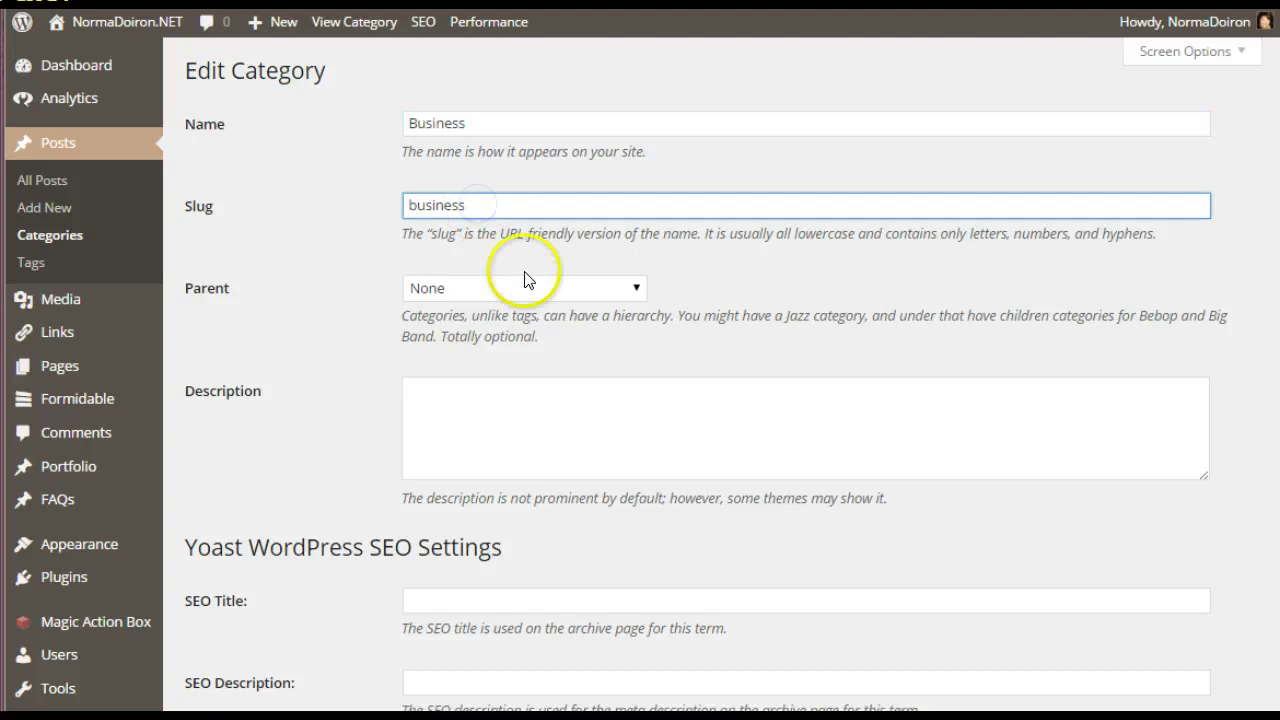
pyautogui.click(449, 391)
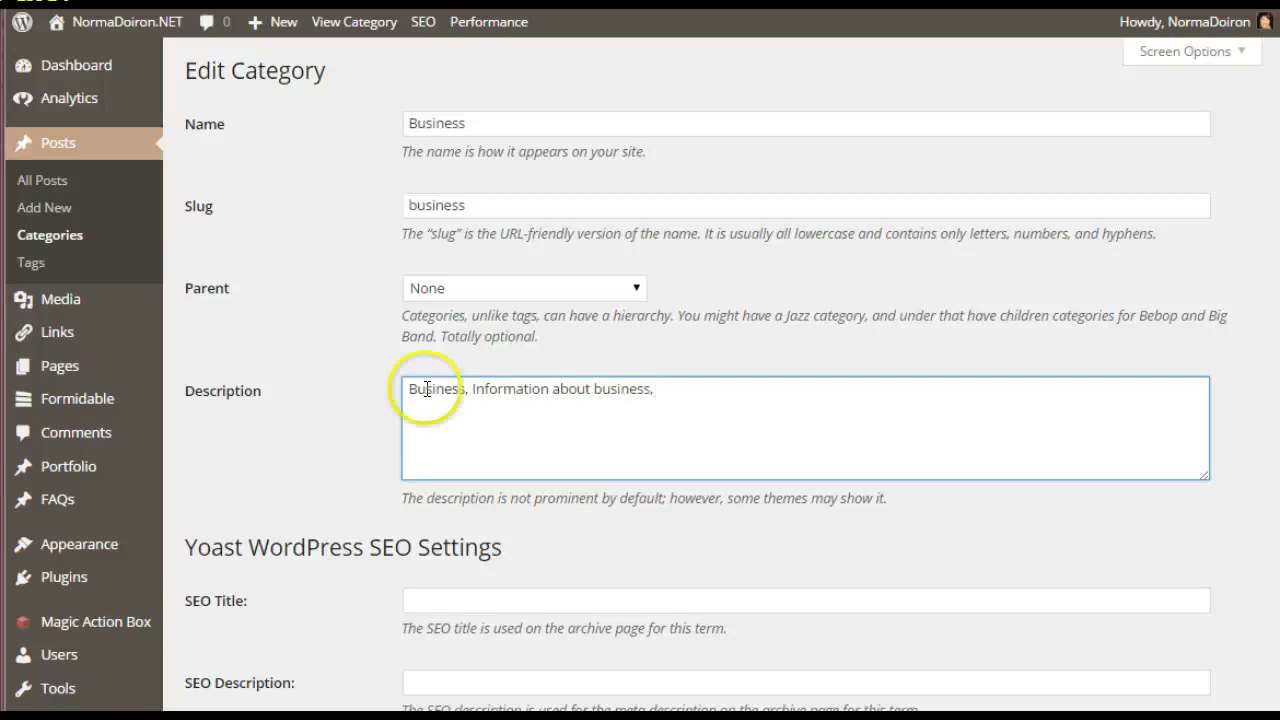
# Copy the word "Business" from the category description into its SEO title.
pyautogui.scroll(-3, 1194, 309)
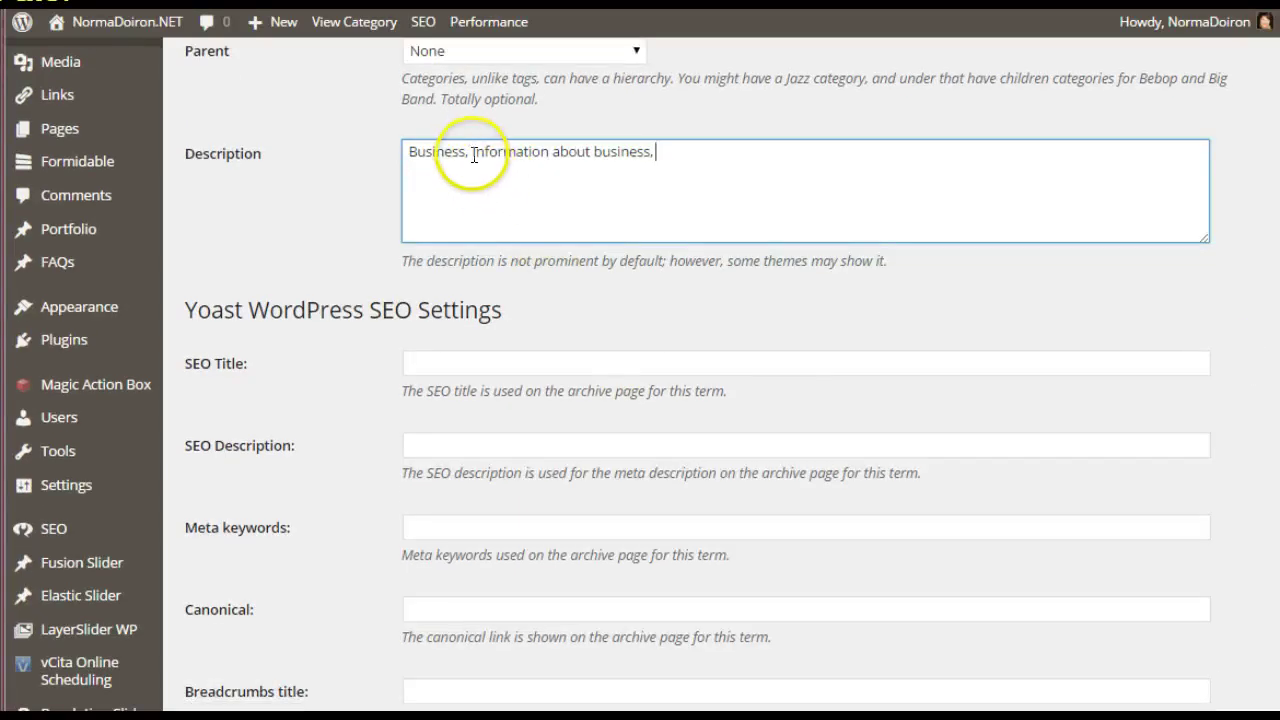
pyautogui.moveTo(465, 152); pyautogui.dragTo(437, 157)
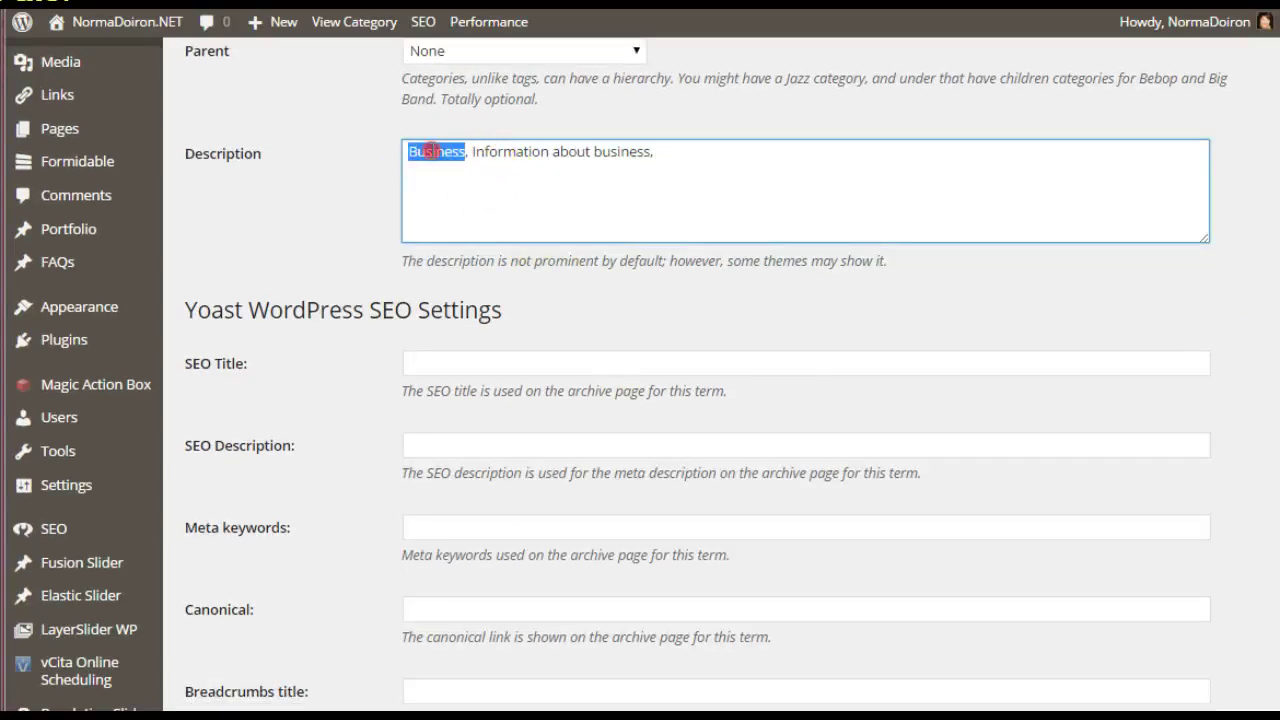
pyautogui.rightClick(430, 150)
pyautogui.click(457, 198)
pyautogui.click(443, 352)
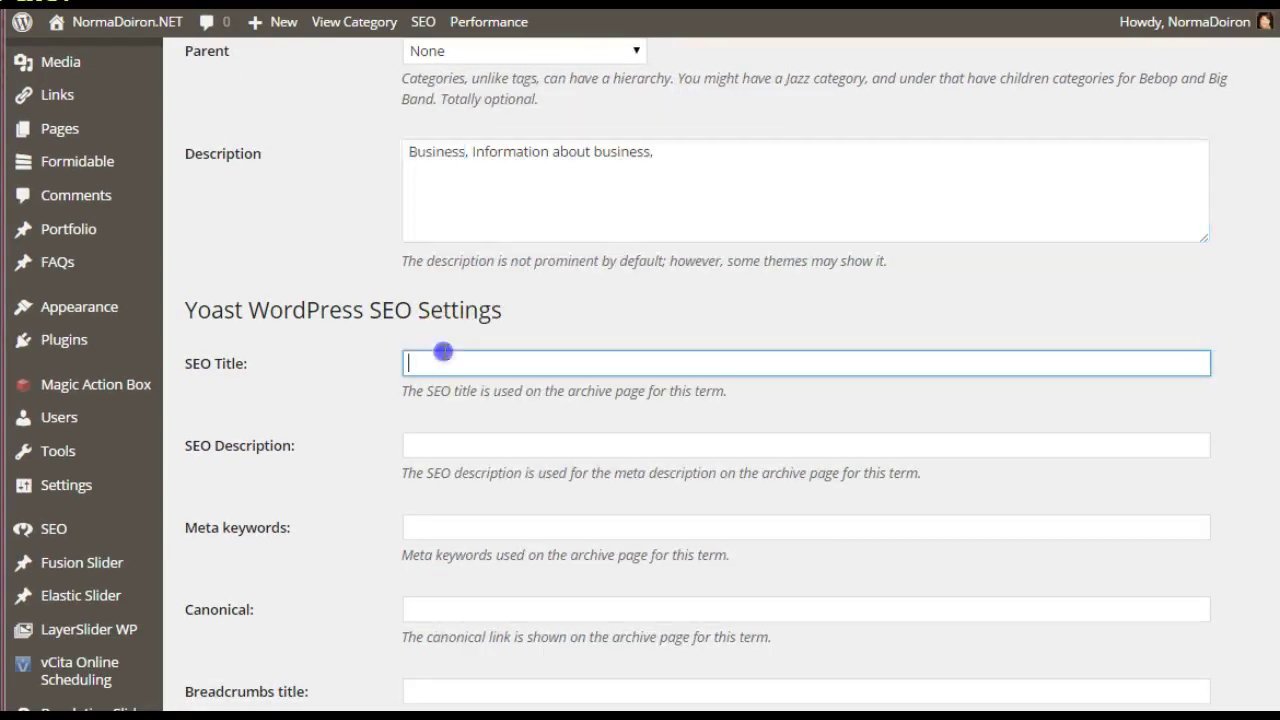
pyautogui.rightClick(446, 360)
pyautogui.click(491, 370)
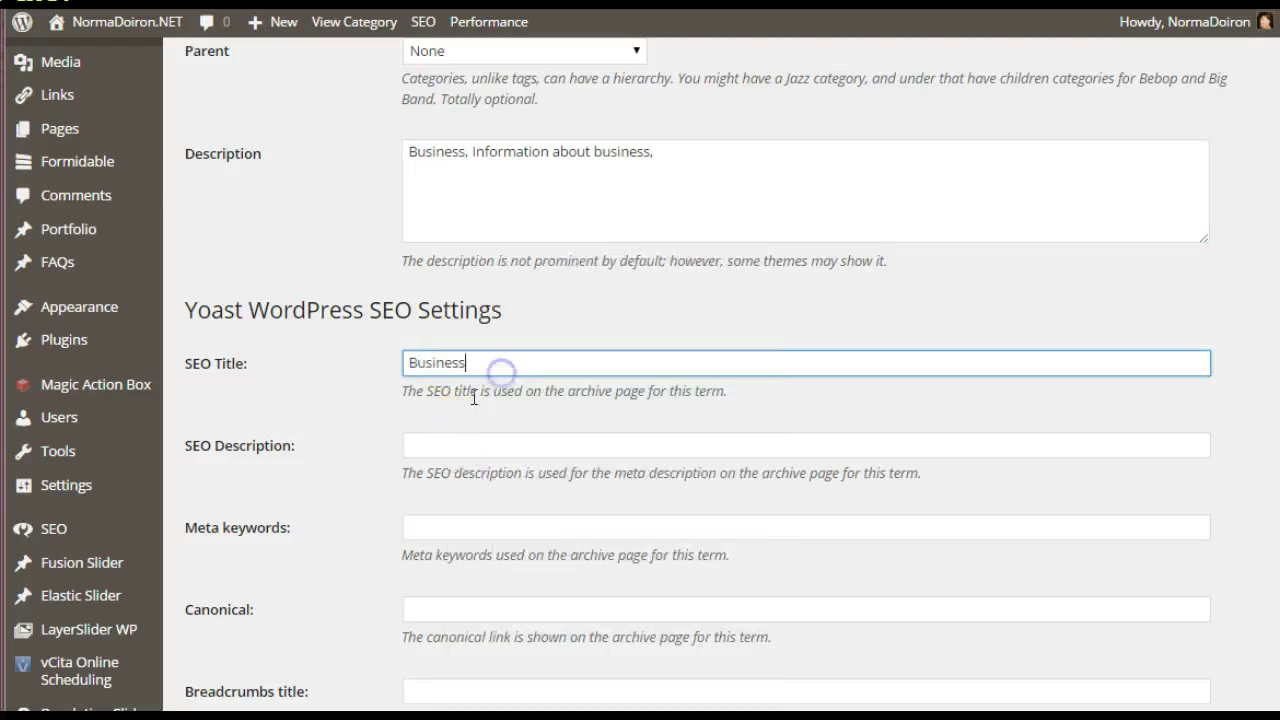
# Fill the category's SEO description and meta keywords with the copied word "Business", and update the category.
pyautogui.click(451, 447)
pyautogui.rightClick(451, 446)
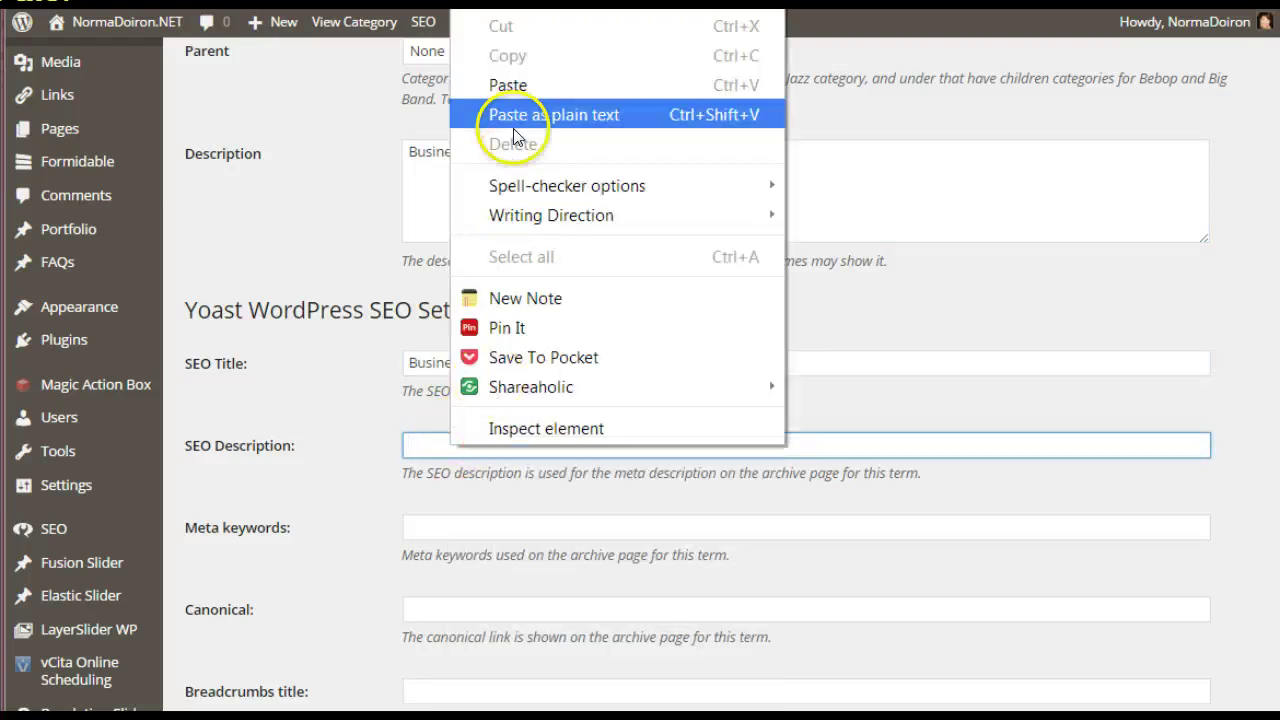
pyautogui.click(516, 92)
pyautogui.click(660, 494)
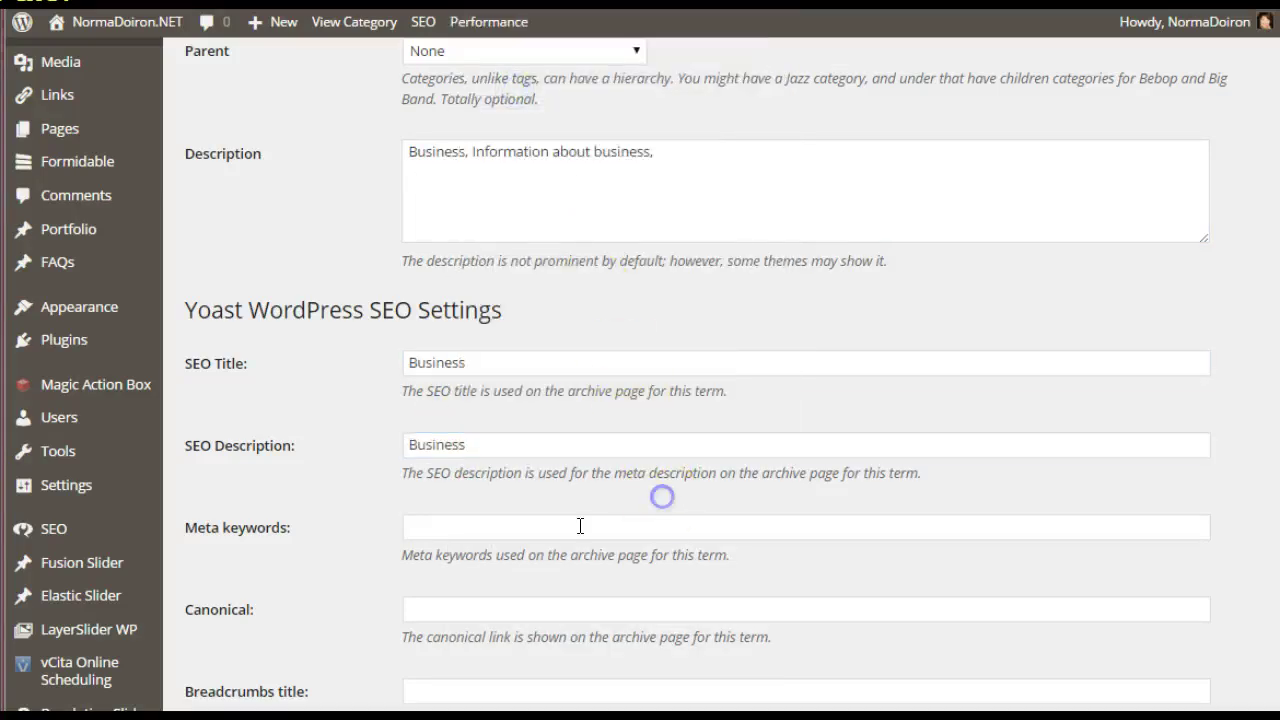
pyautogui.click(541, 531)
pyautogui.rightClick(541, 531)
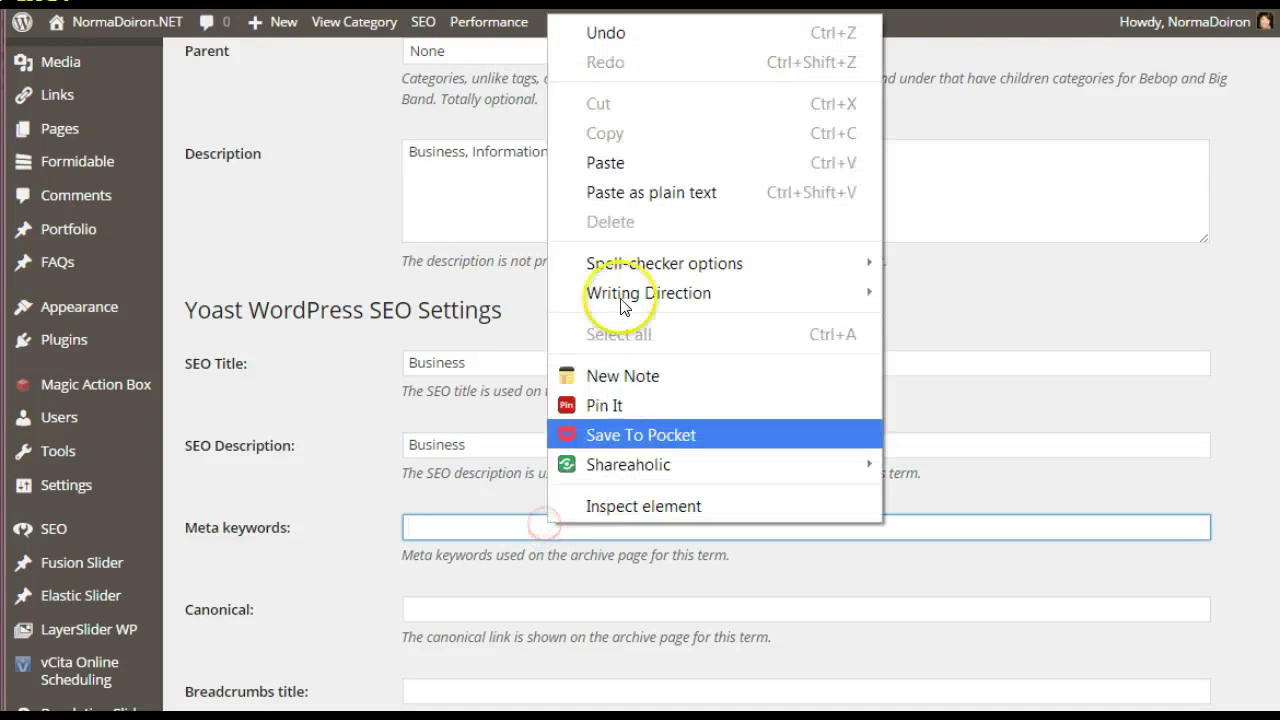
pyautogui.click(618, 167)
pyautogui.click(946, 556)
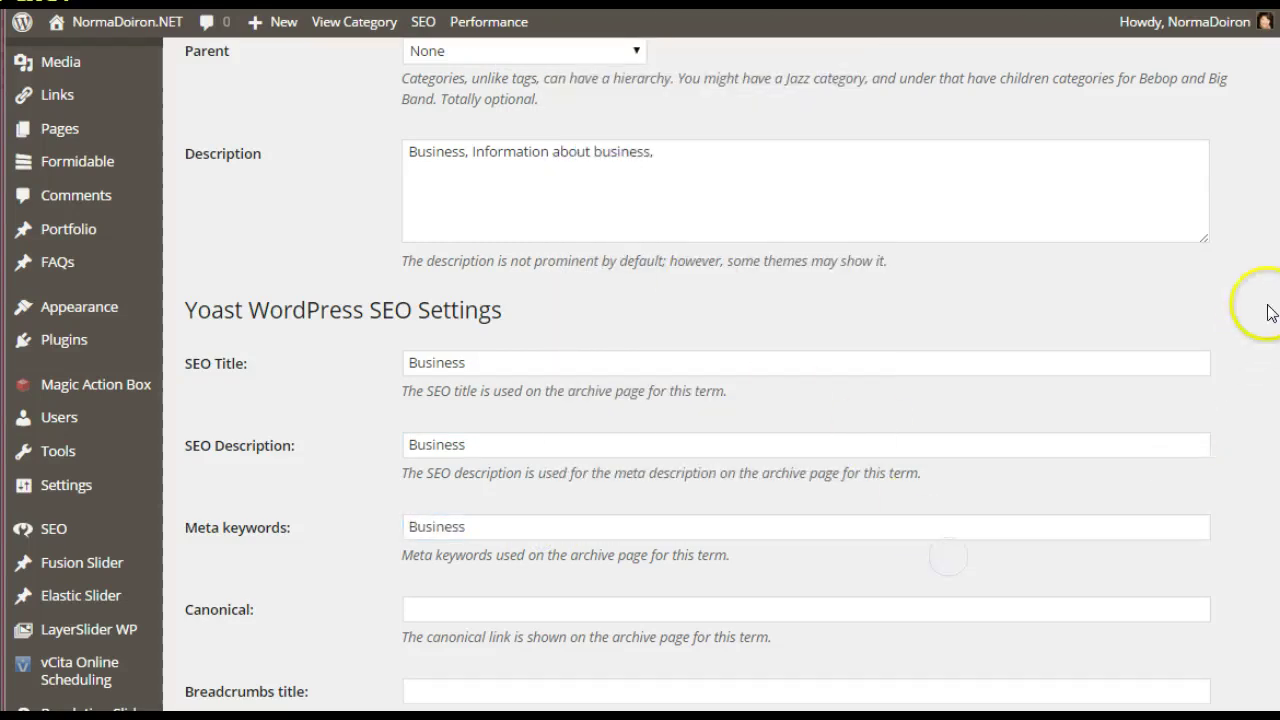
pyautogui.scroll(-3, 1276, 456)
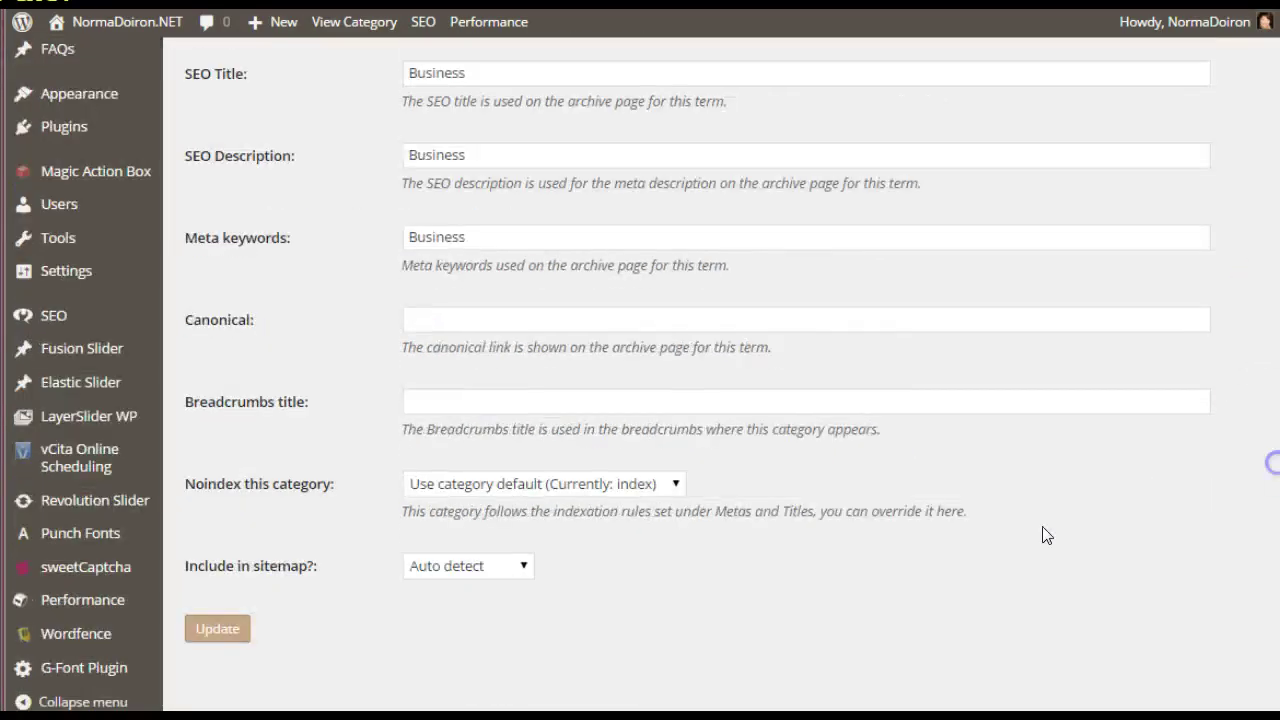
pyautogui.click(223, 642)
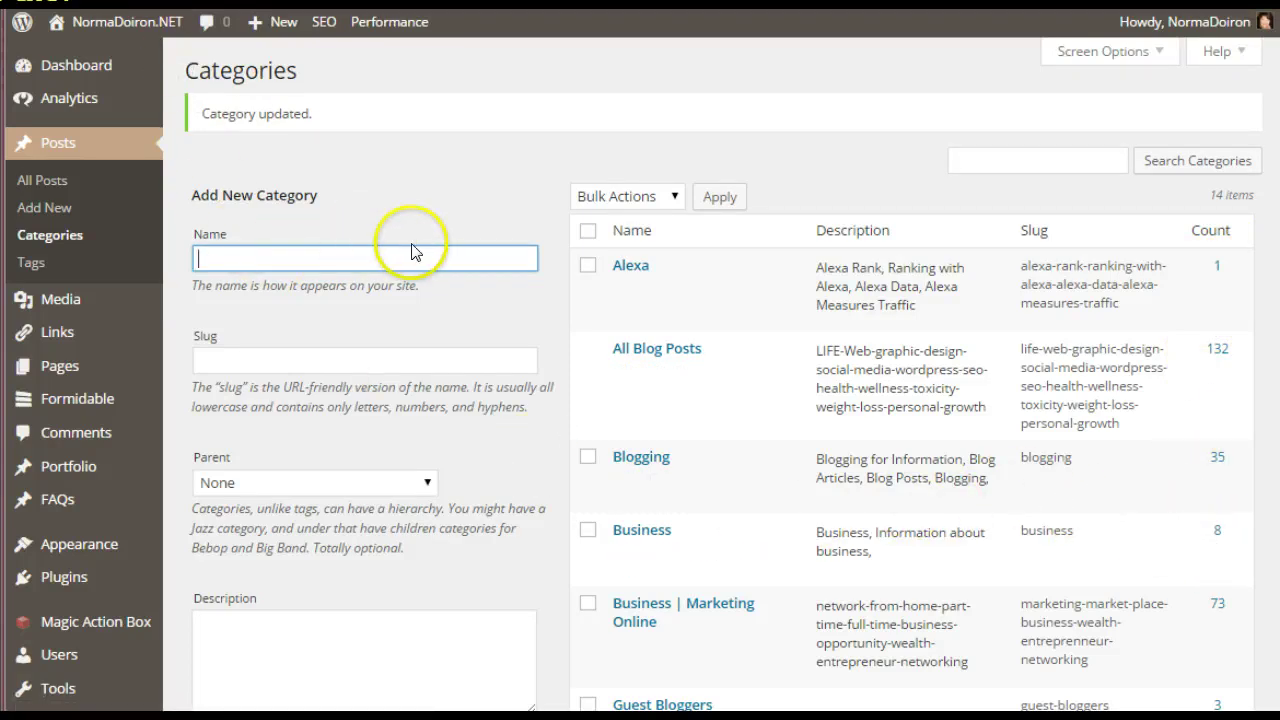
# View the post tags, return to the published blog and search it for "social media" to review the matching posts.
pyautogui.click(32, 263)
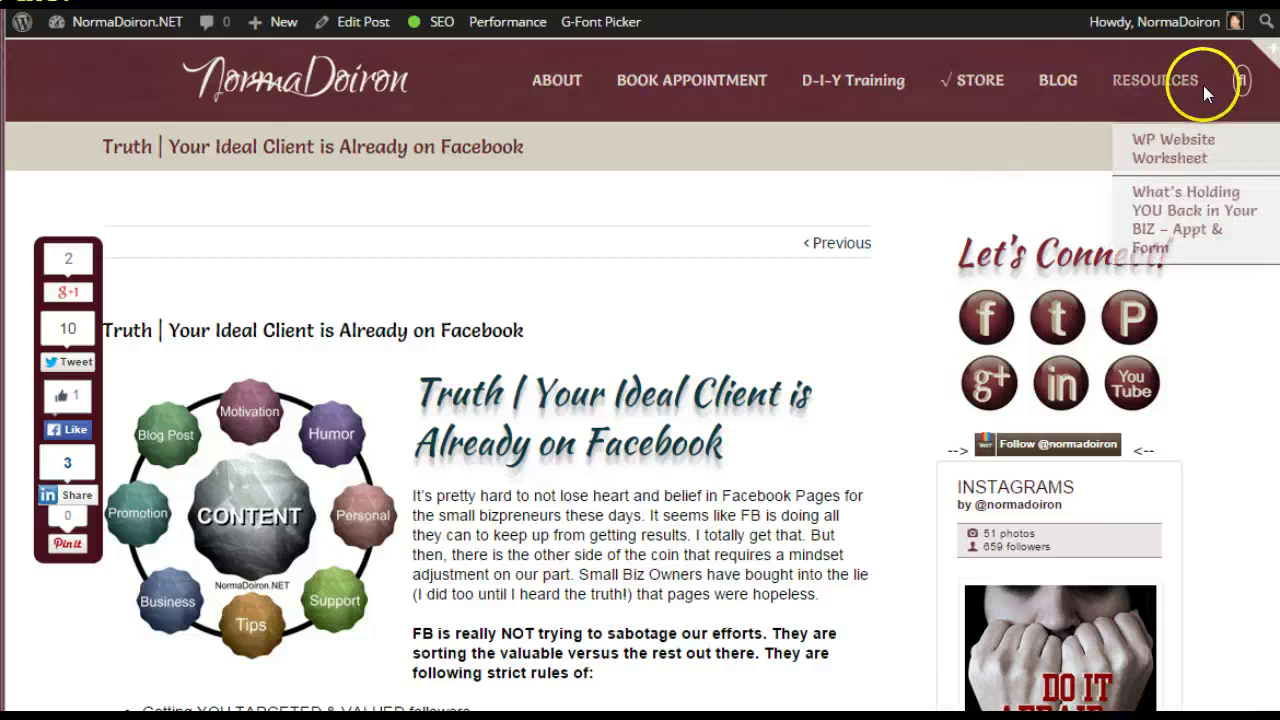
pyautogui.click(1241, 82)
pyautogui.click(1140, 160)
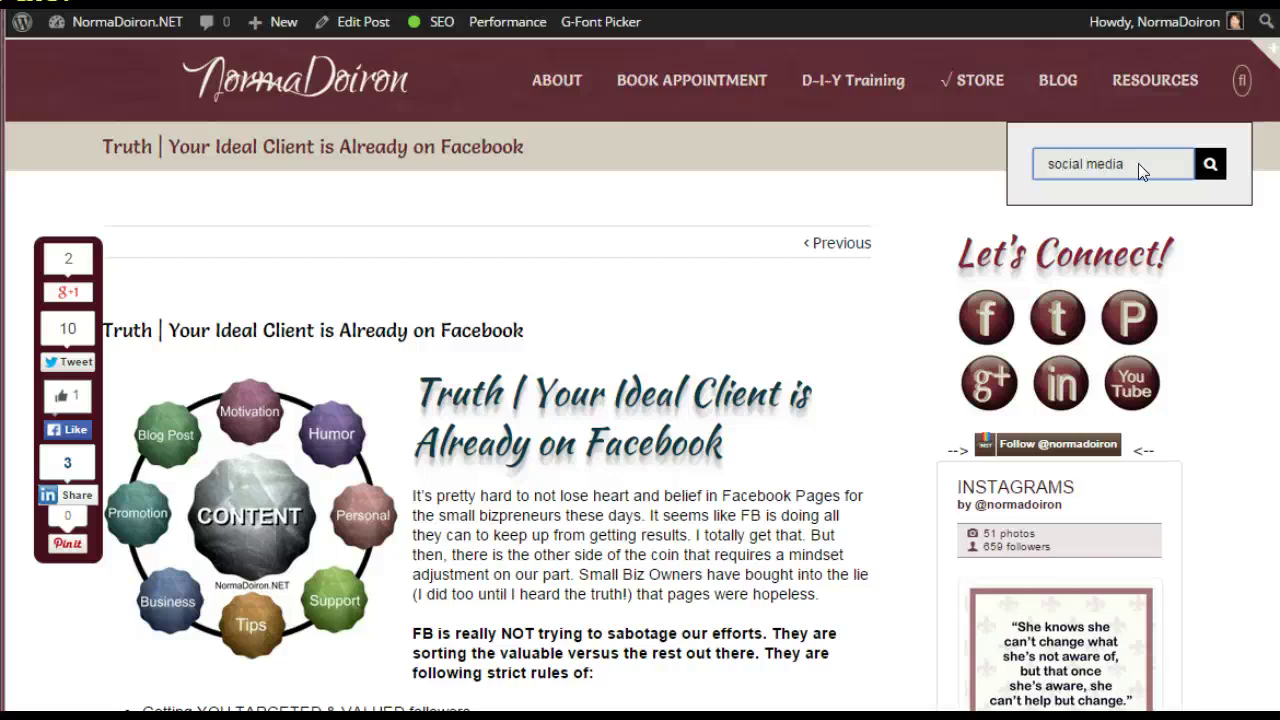
pyautogui.press('Return')
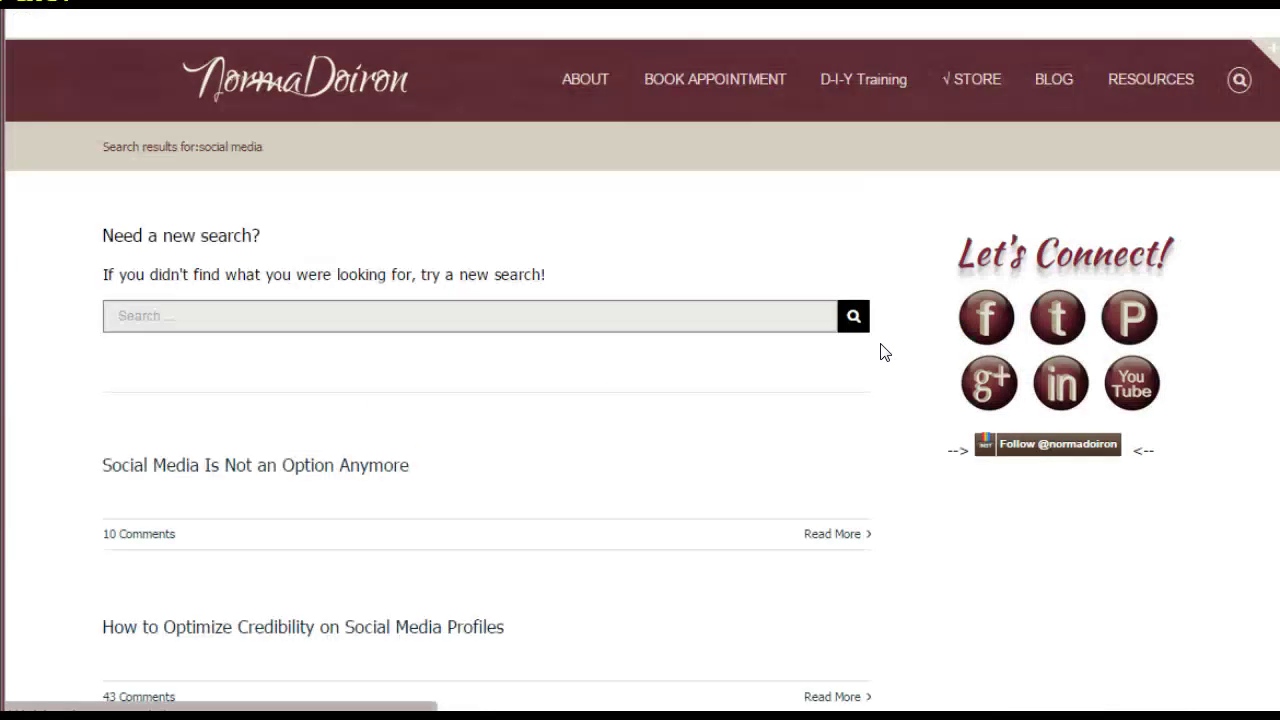
pyautogui.scroll(-1, 1276, 122)
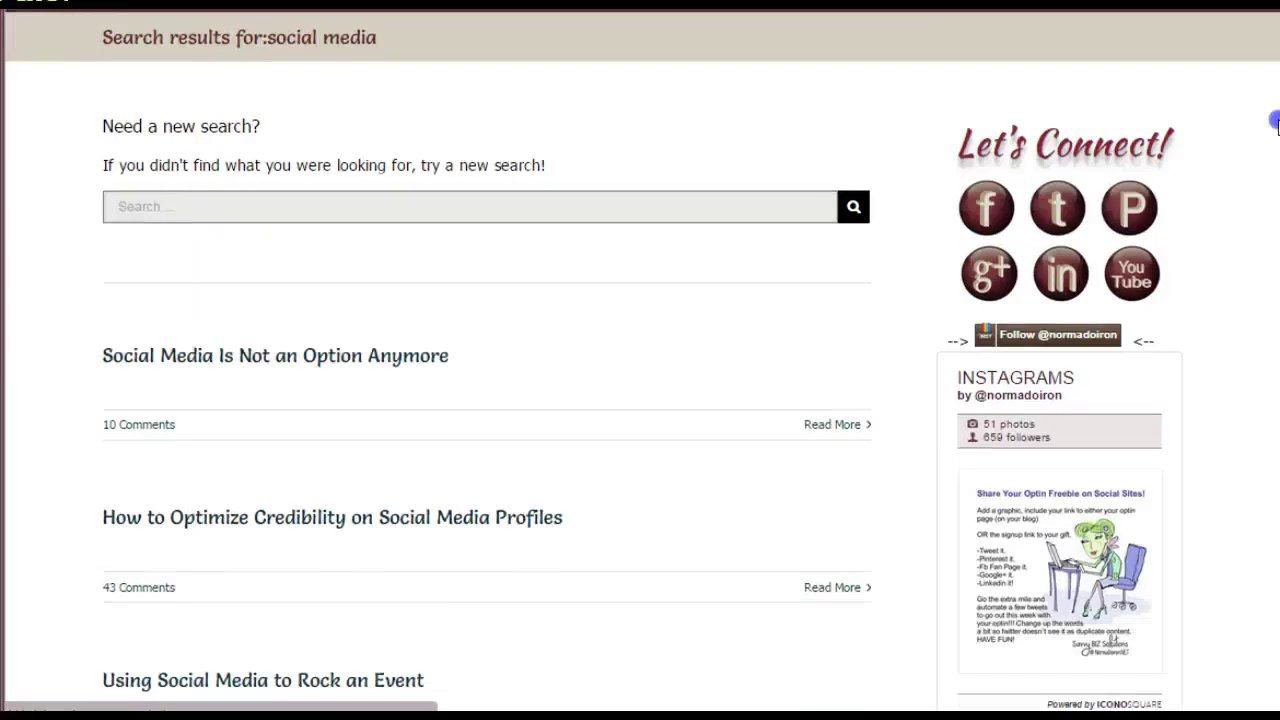
pyautogui.scroll(-3, 1276, 147)
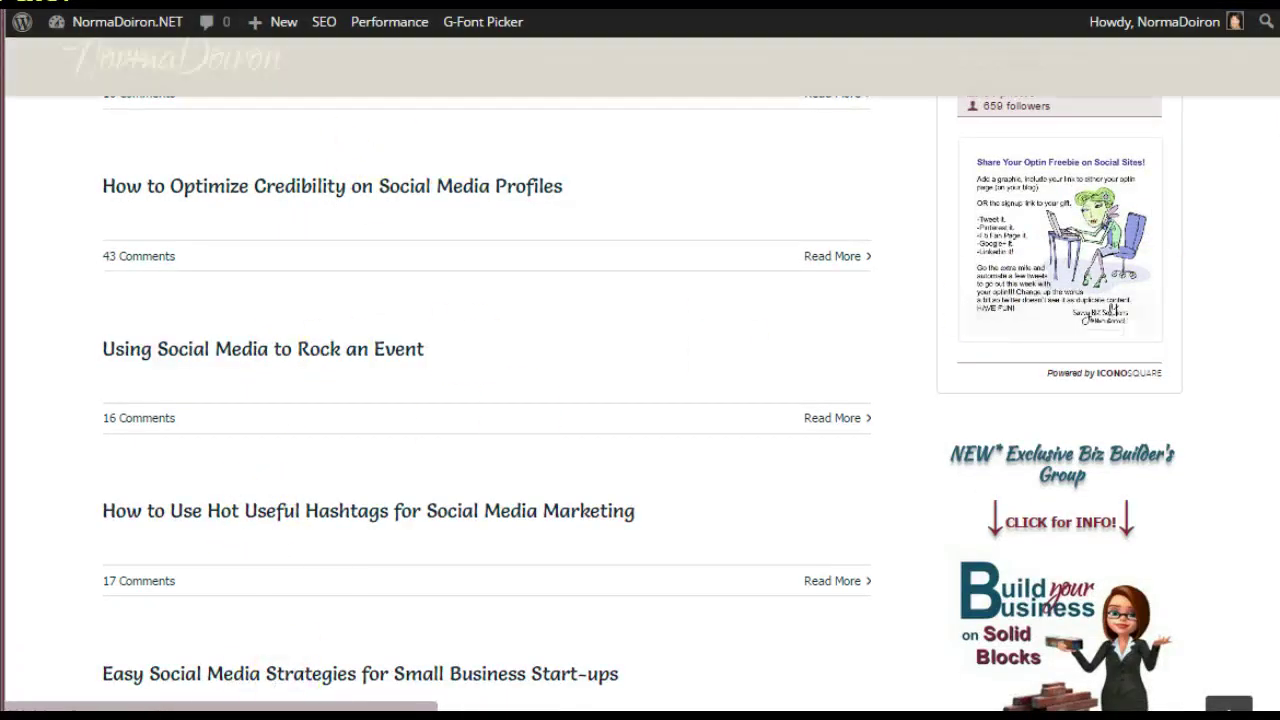
pyautogui.scroll(5, 640, 400)
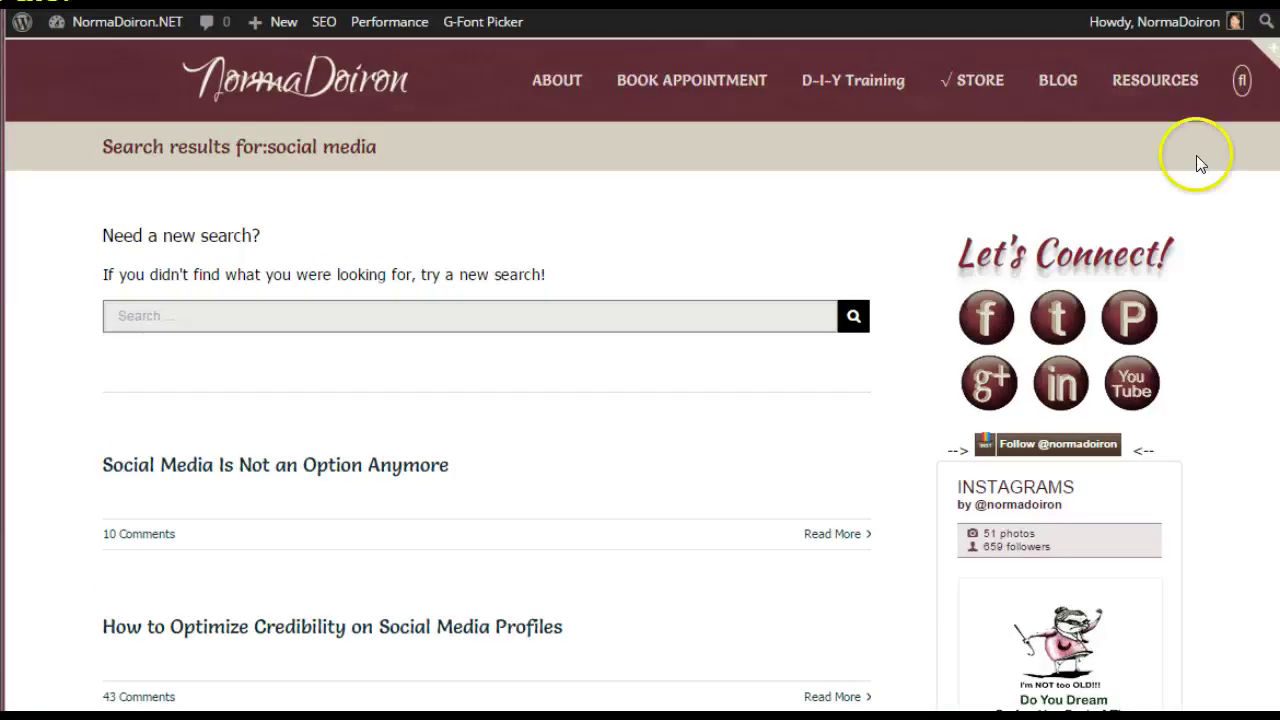
pyautogui.click(1241, 82)
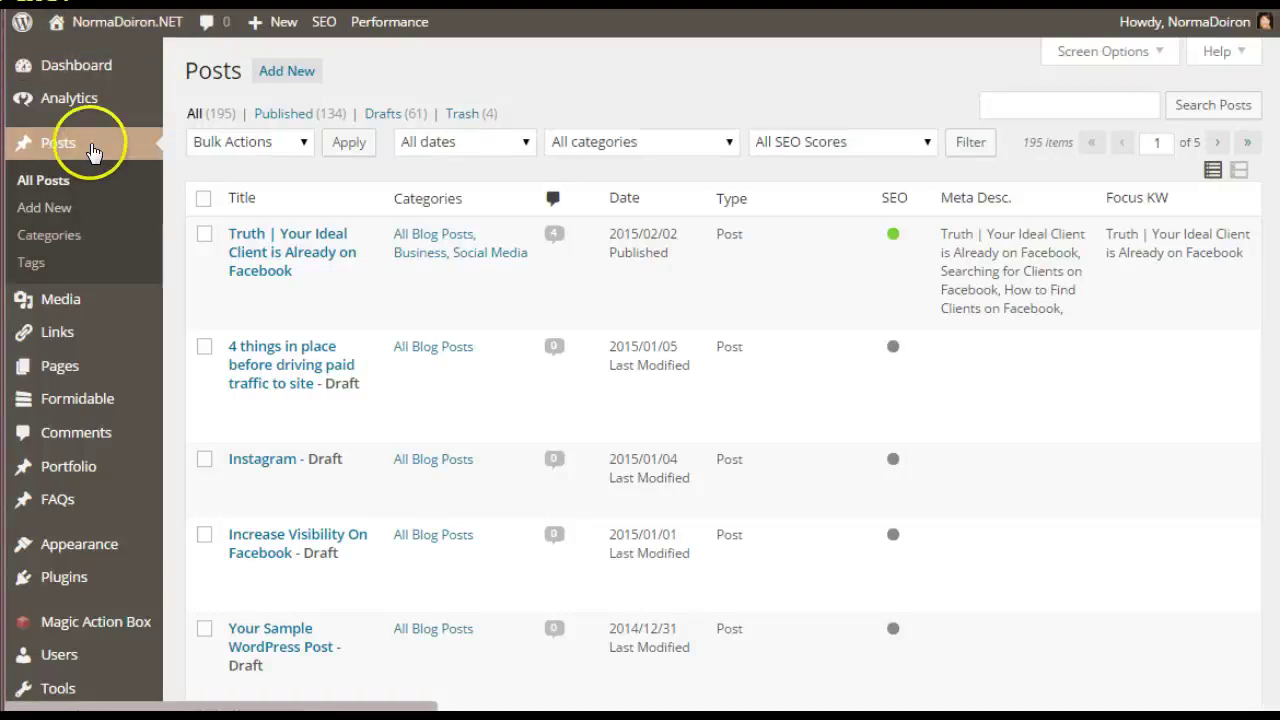
# Bring up the site's media options in the WordPress admin.
pyautogui.moveTo(80, 105)
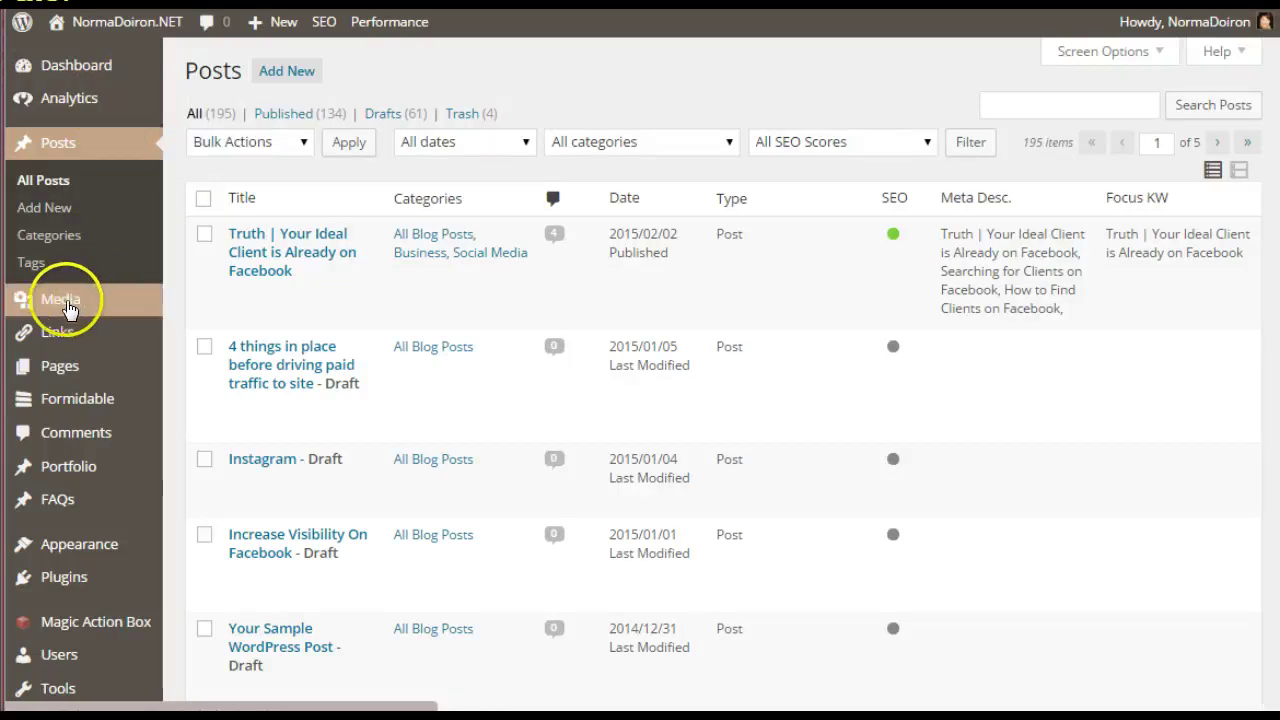
pyautogui.moveTo(50, 305)
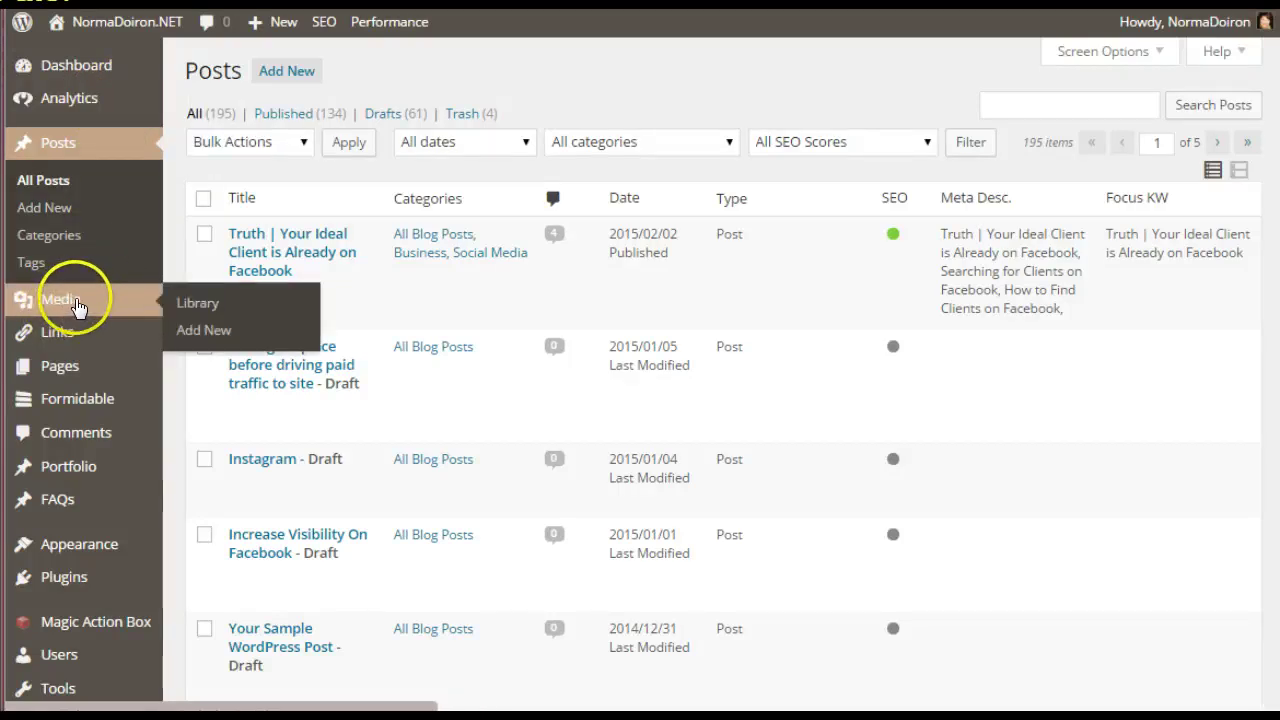